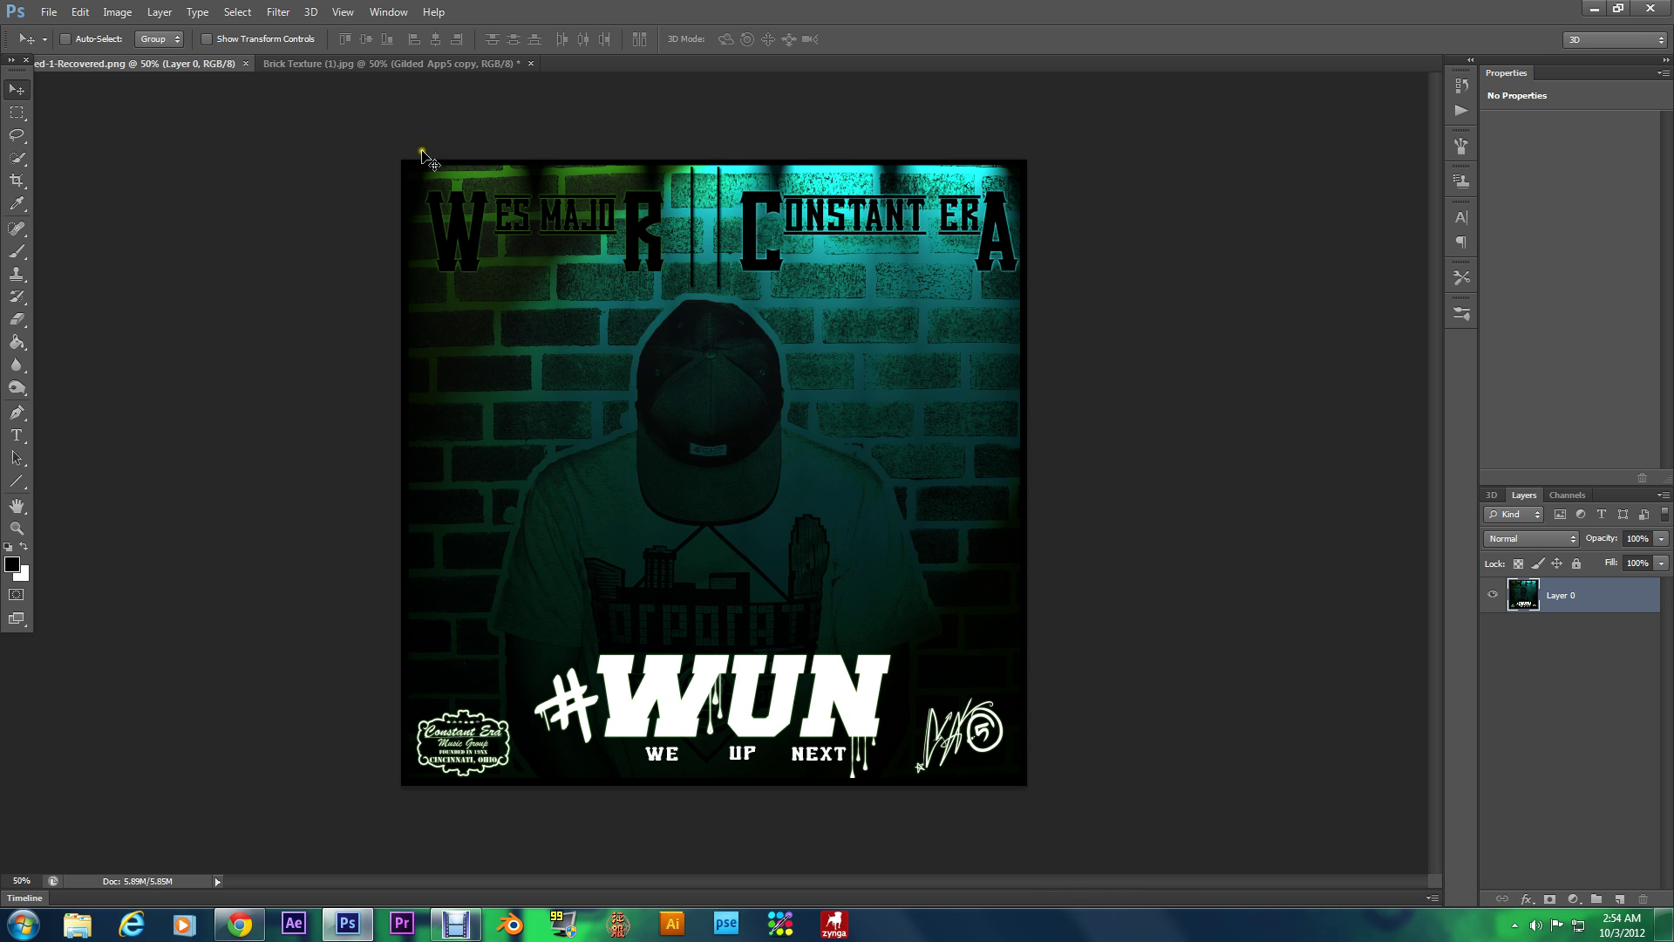
Return to the Brick Texture (1).jpg document and nudge the Gilded Apps text slightly down-right
{"action": "left_click", "coordinate": [405, 65]}
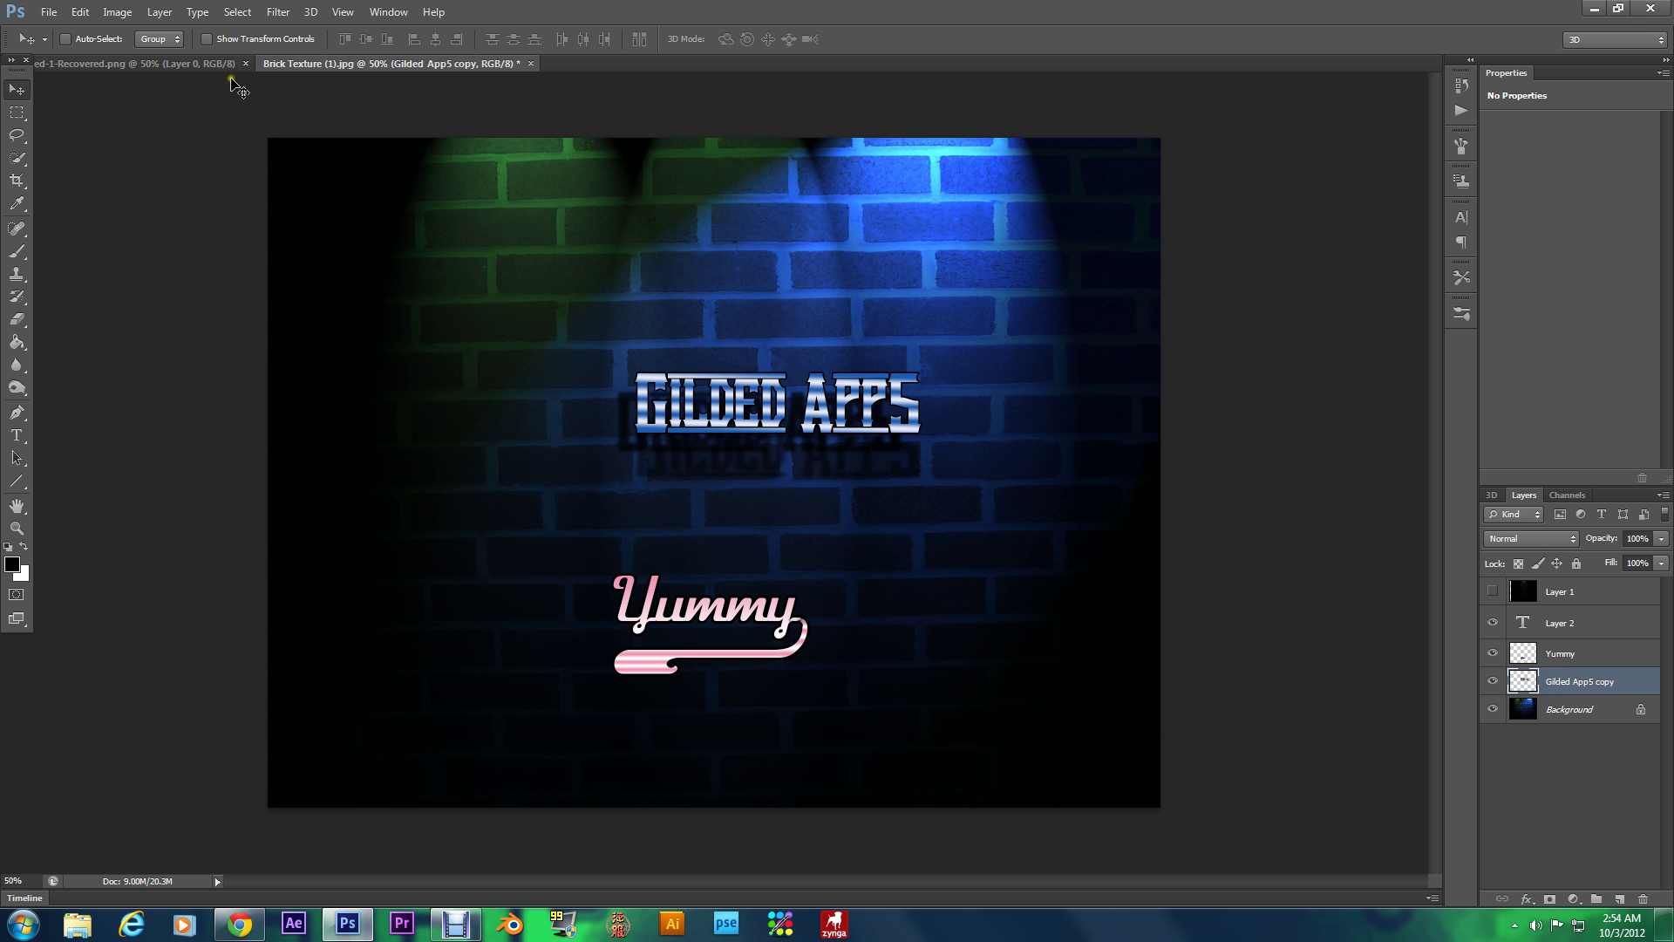
{"action": "left_click", "coordinate": [225, 65]}
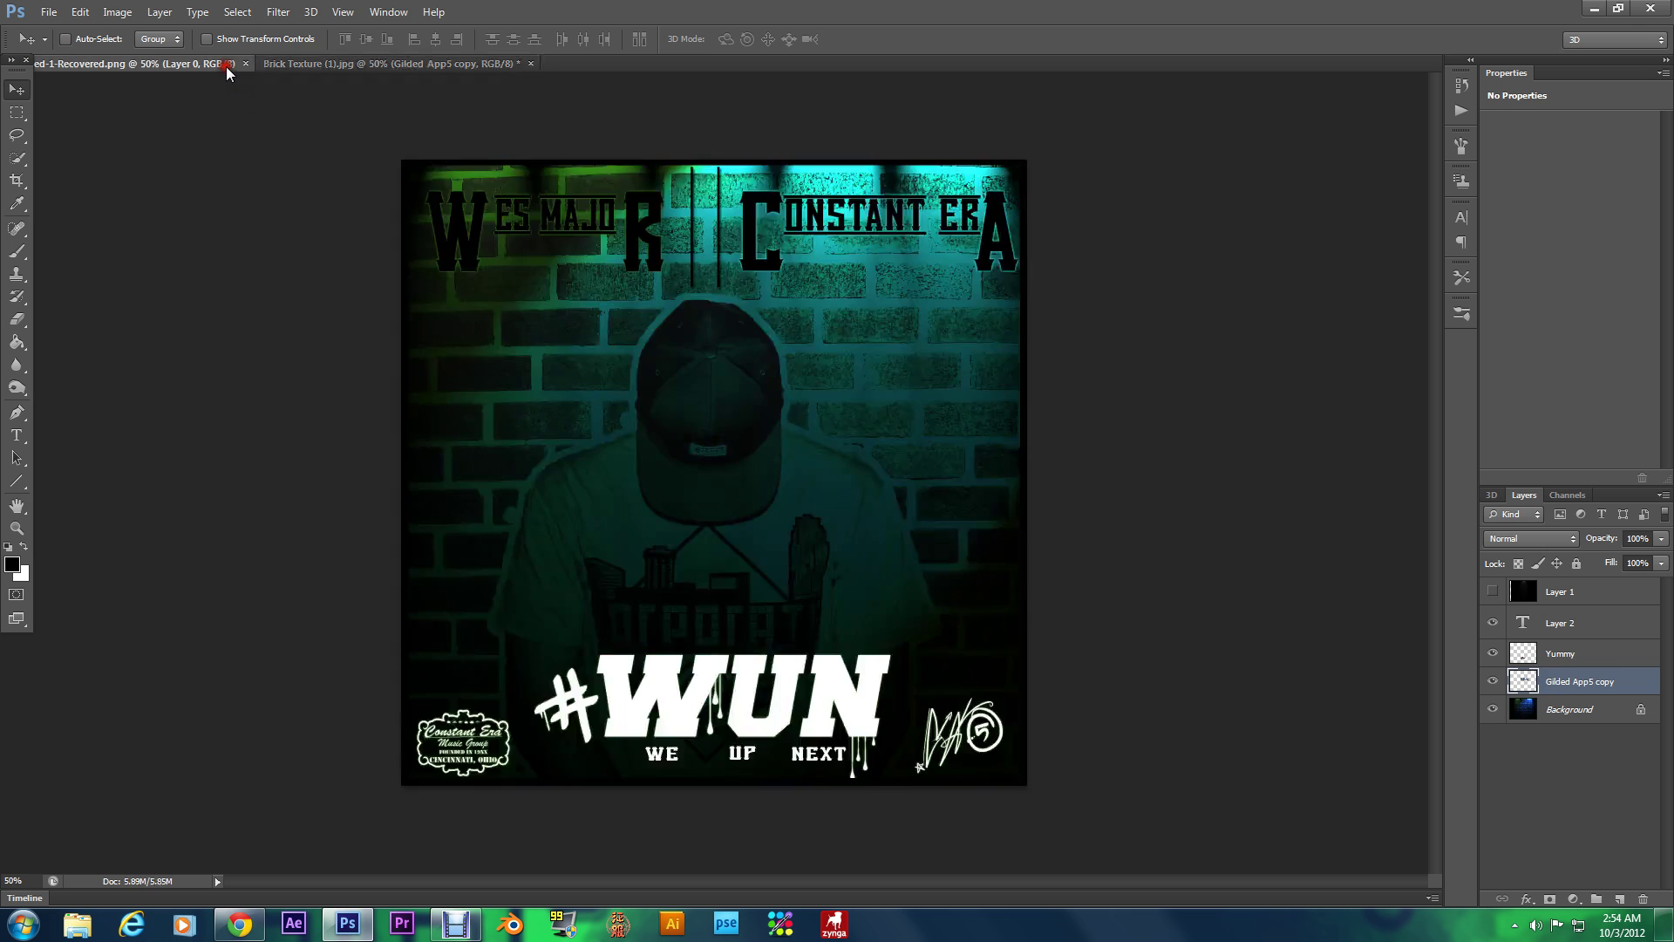
{"action": "left_click", "coordinate": [304, 63]}
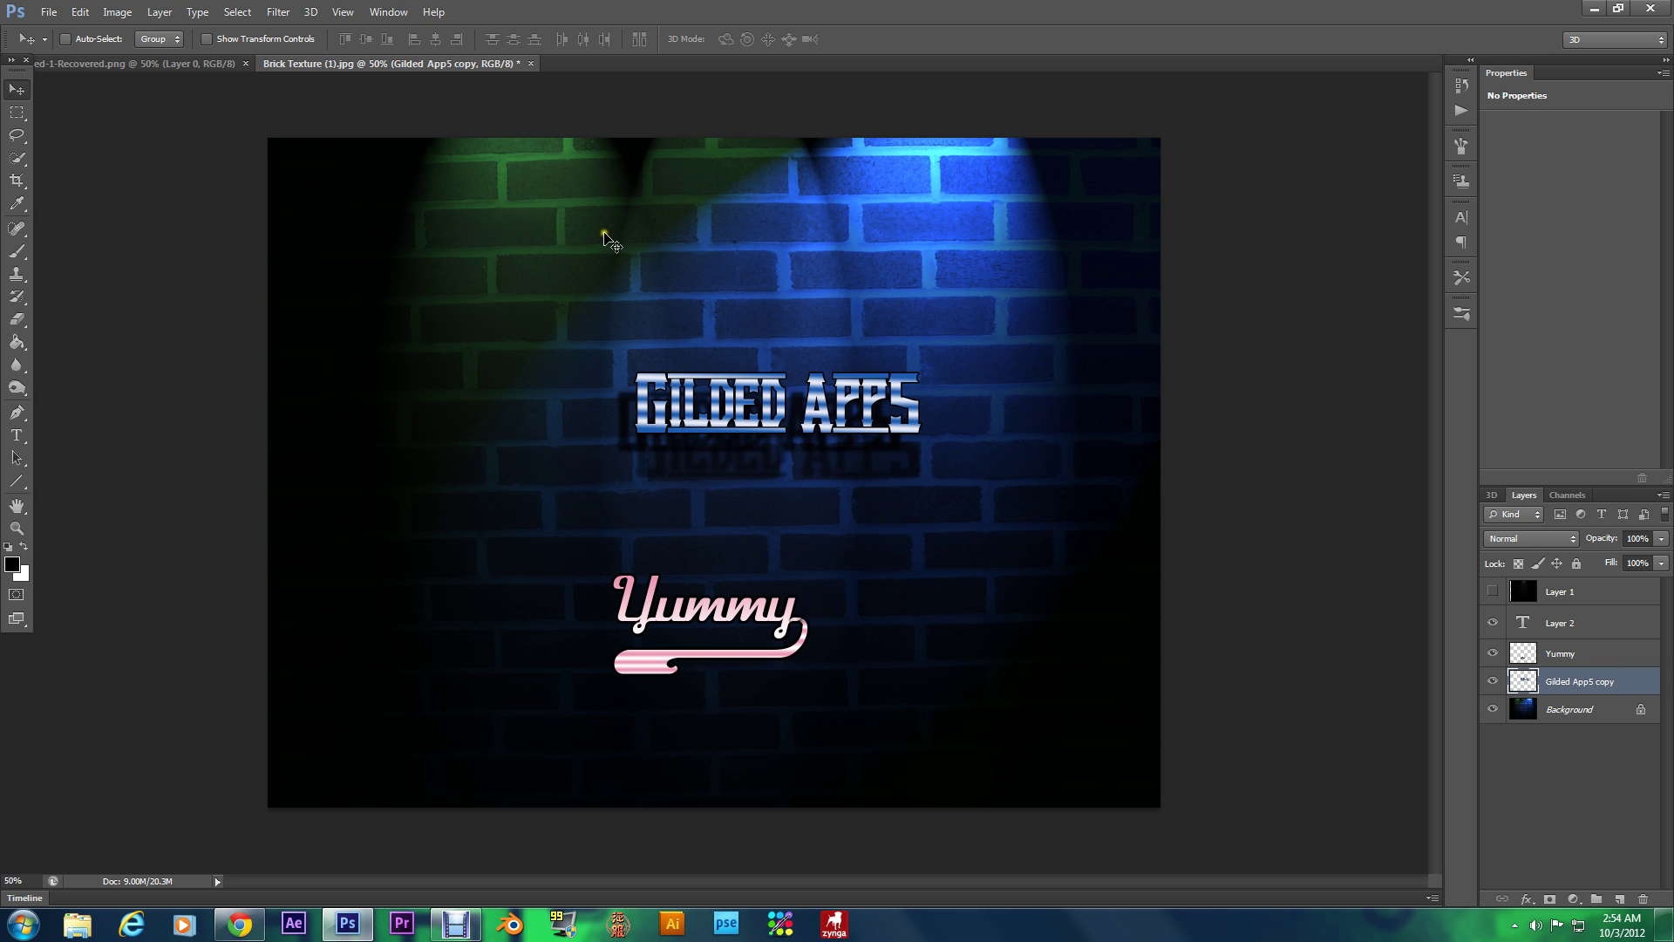
{"action": "mouse_move", "coordinate": [746, 402]}
{"action": "left_mouse_down"}
{"action": "mouse_move", "coordinate": [768, 427]}
{"action": "mouse_move", "coordinate": [740, 401]}
{"action": "left_mouse_up"}
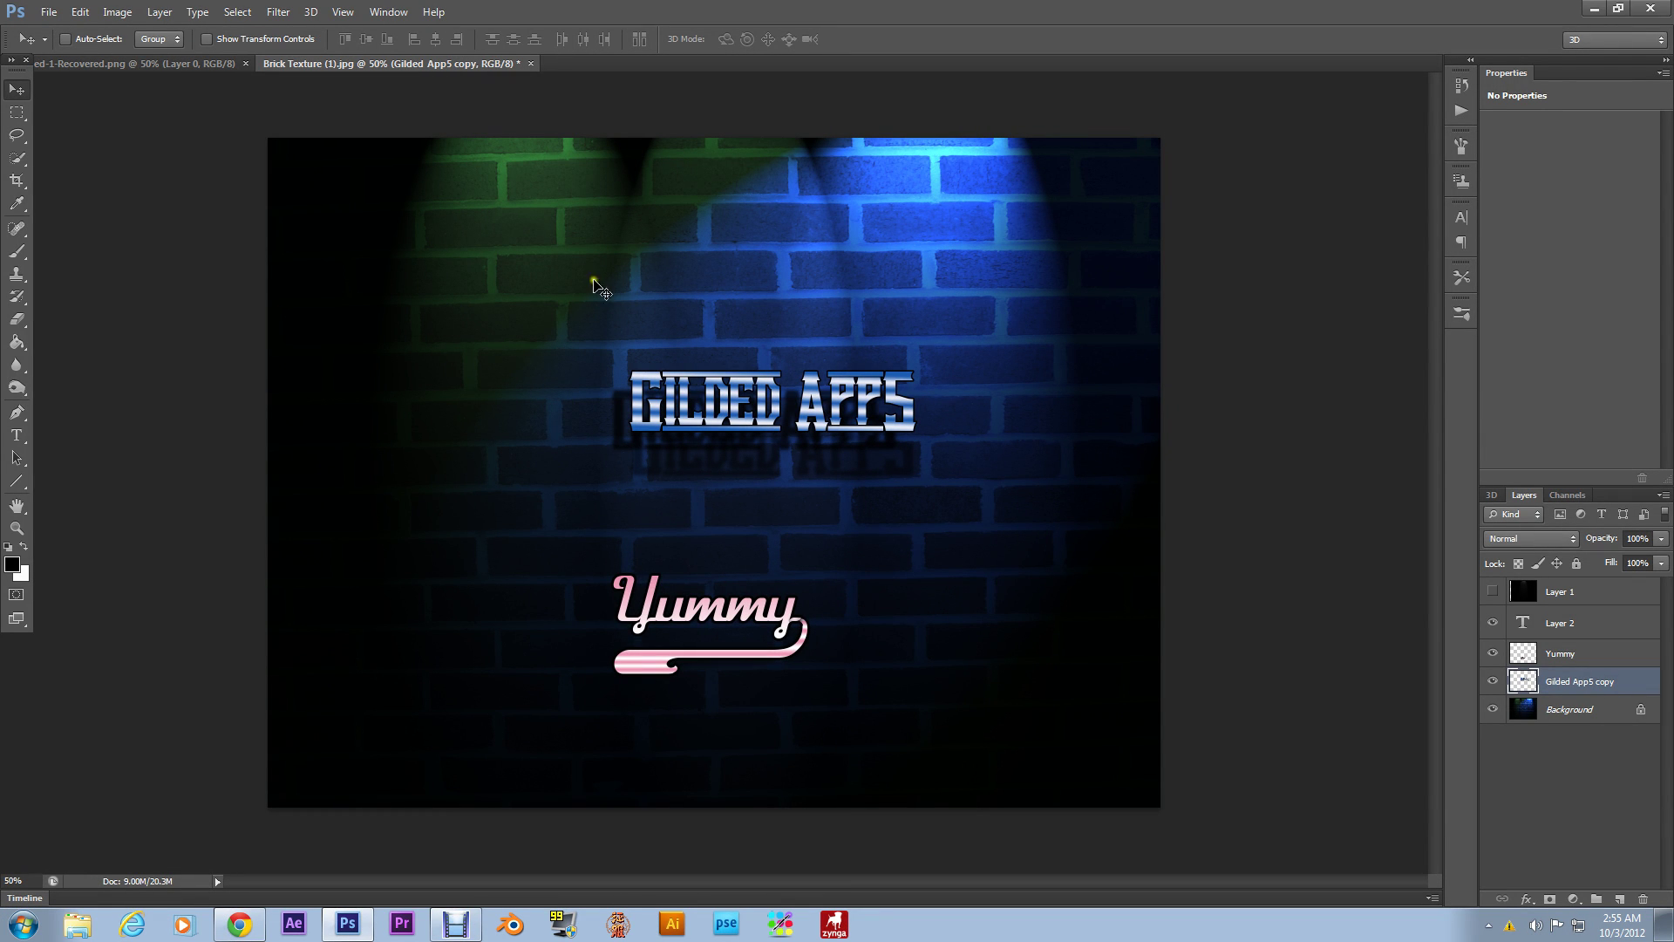
{"action": "left_click", "coordinate": [49, 12]}
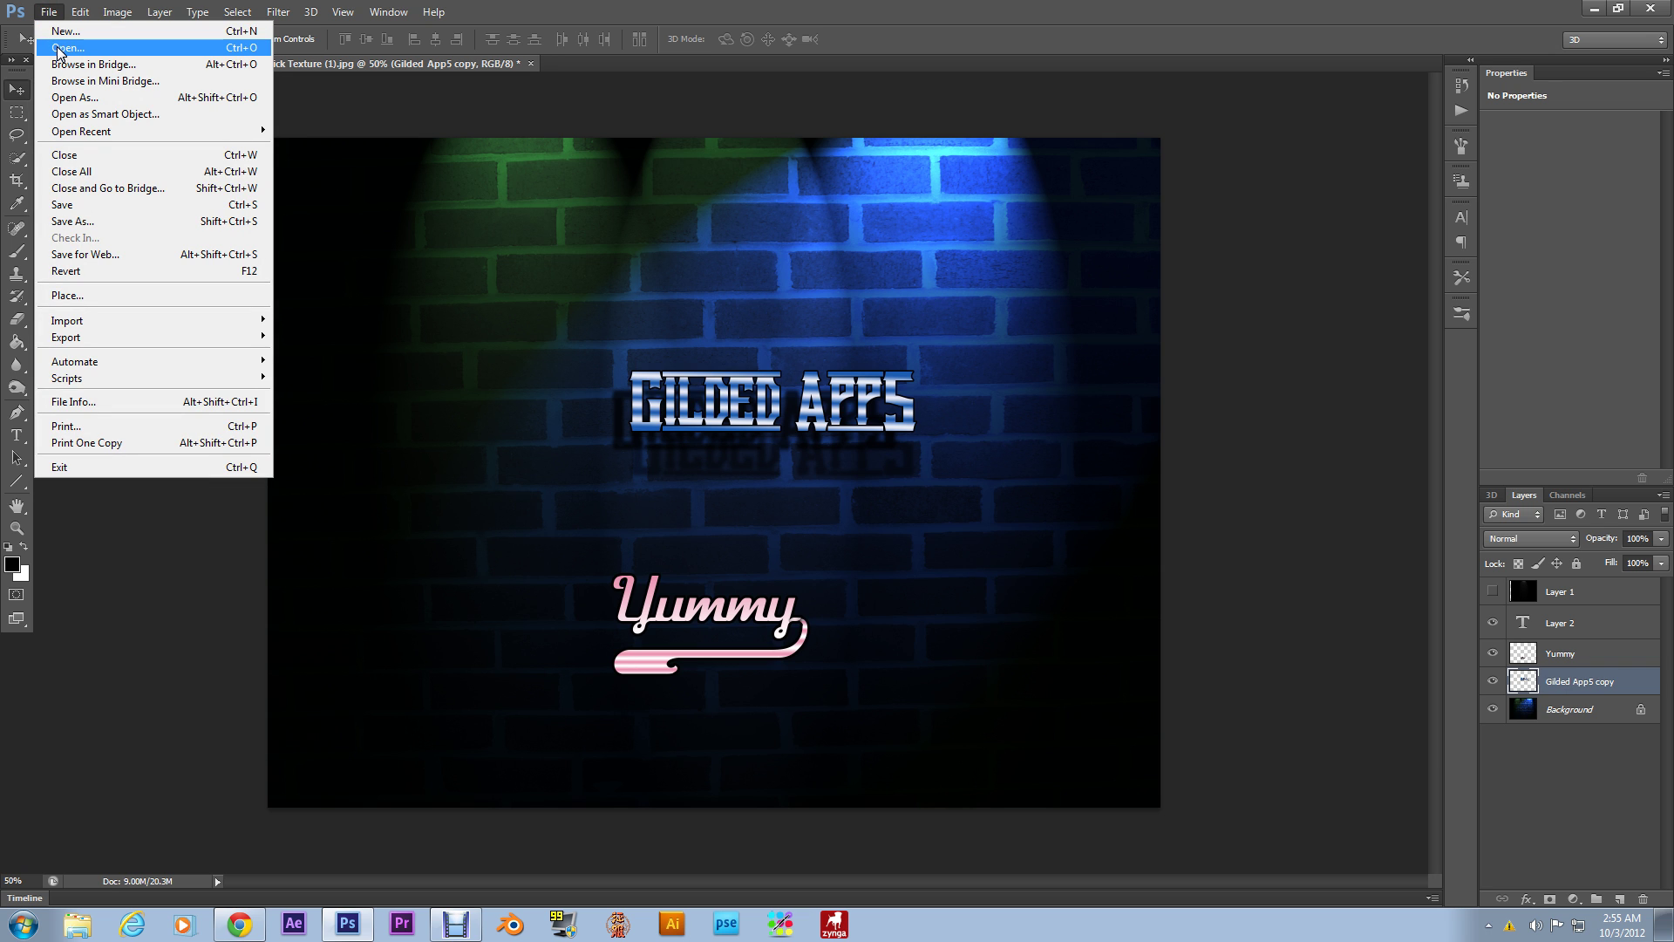
{"action": "left_click", "coordinate": [59, 49]}
{"action": "left_click", "coordinate": [661, 270]}
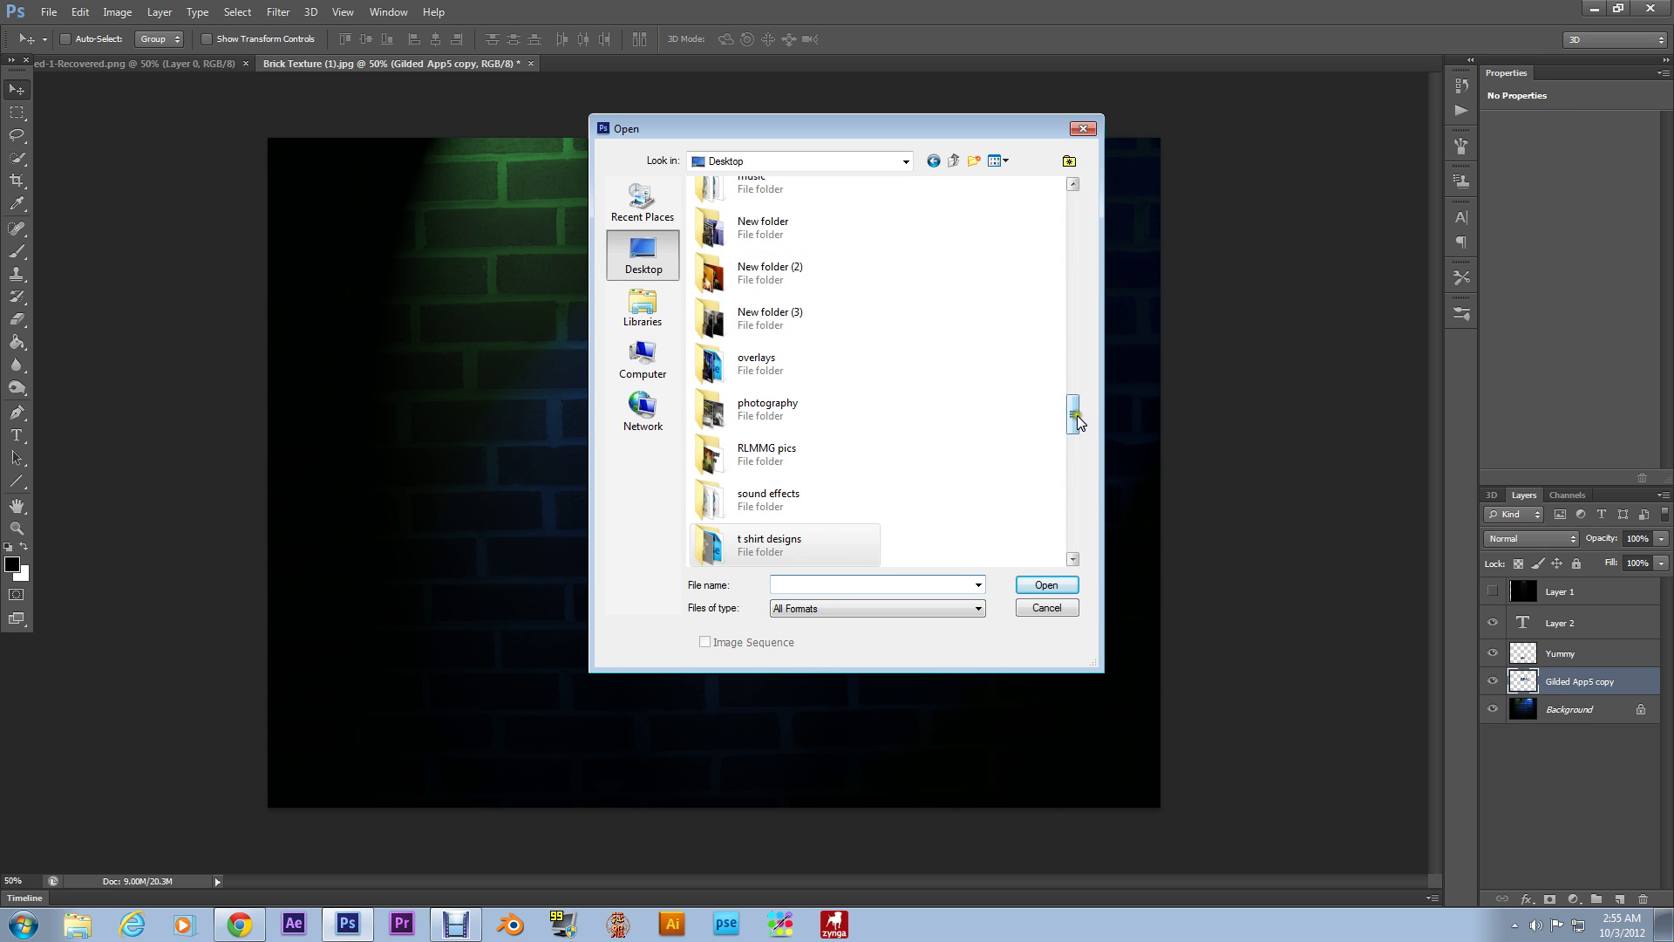
{"action": "left_click_drag", "start_coordinate": [1075, 416], "coordinate": [1073, 364]}
{"action": "double_click", "coordinate": [828, 348]}
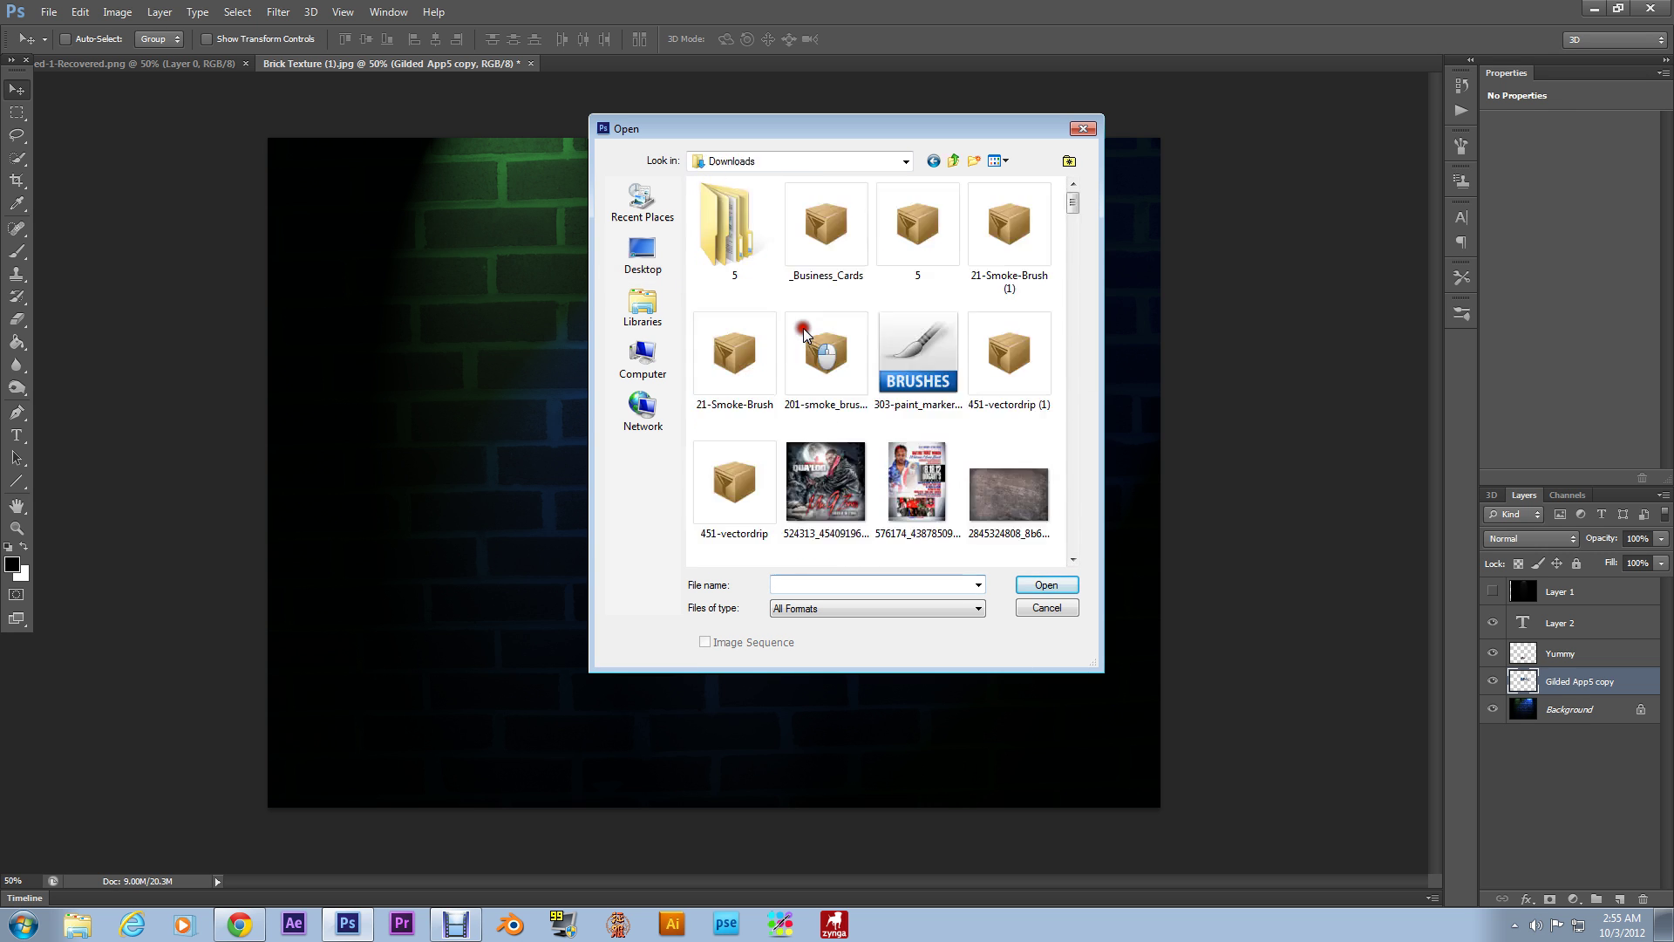
{"action": "scroll", "coordinate": [835, 329], "scroll_direction": "down", "scroll_amount": 3}
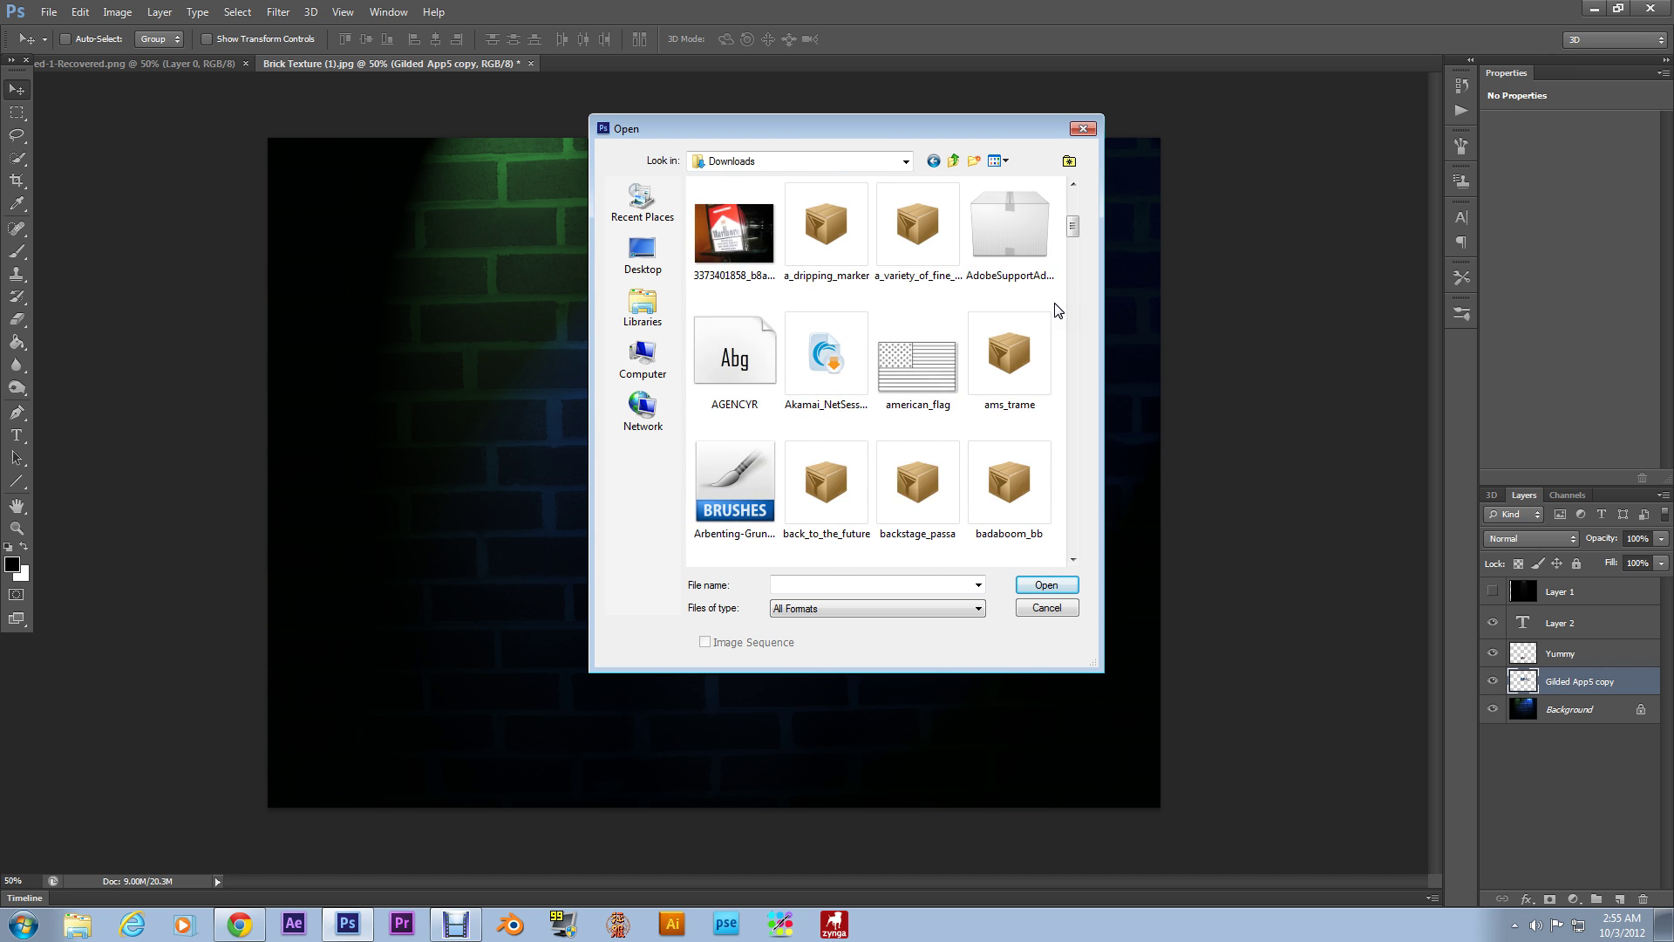
{"action": "scroll", "coordinate": [1058, 309], "scroll_direction": "down", "scroll_amount": 5}
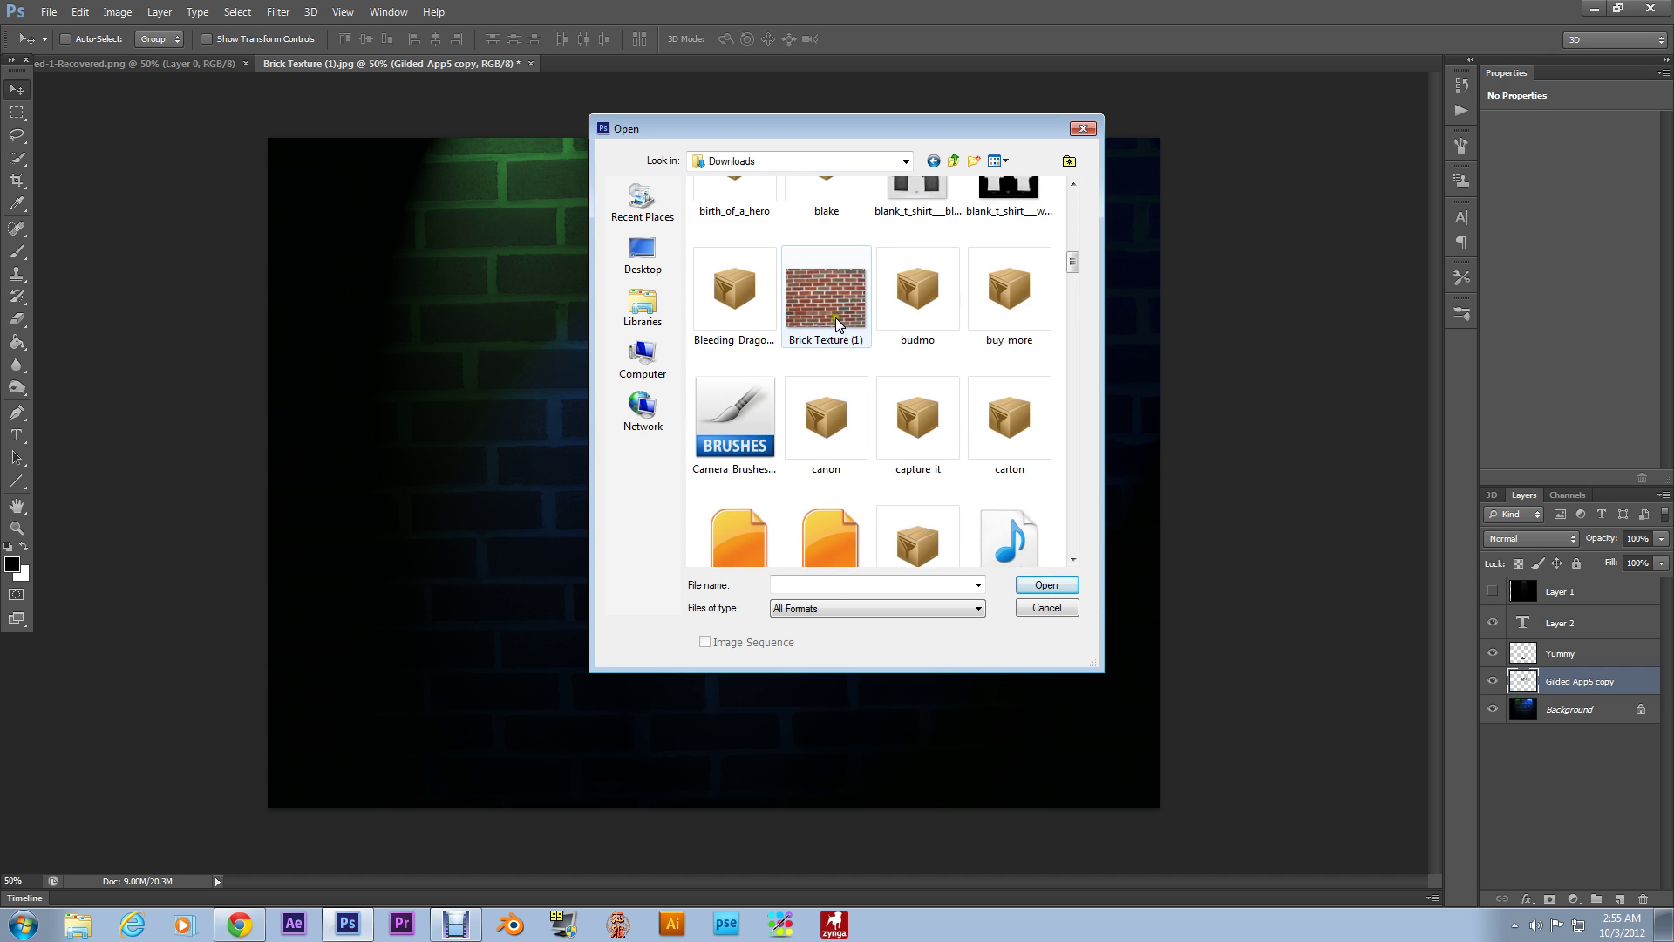
{"action": "double_click", "coordinate": [835, 324]}
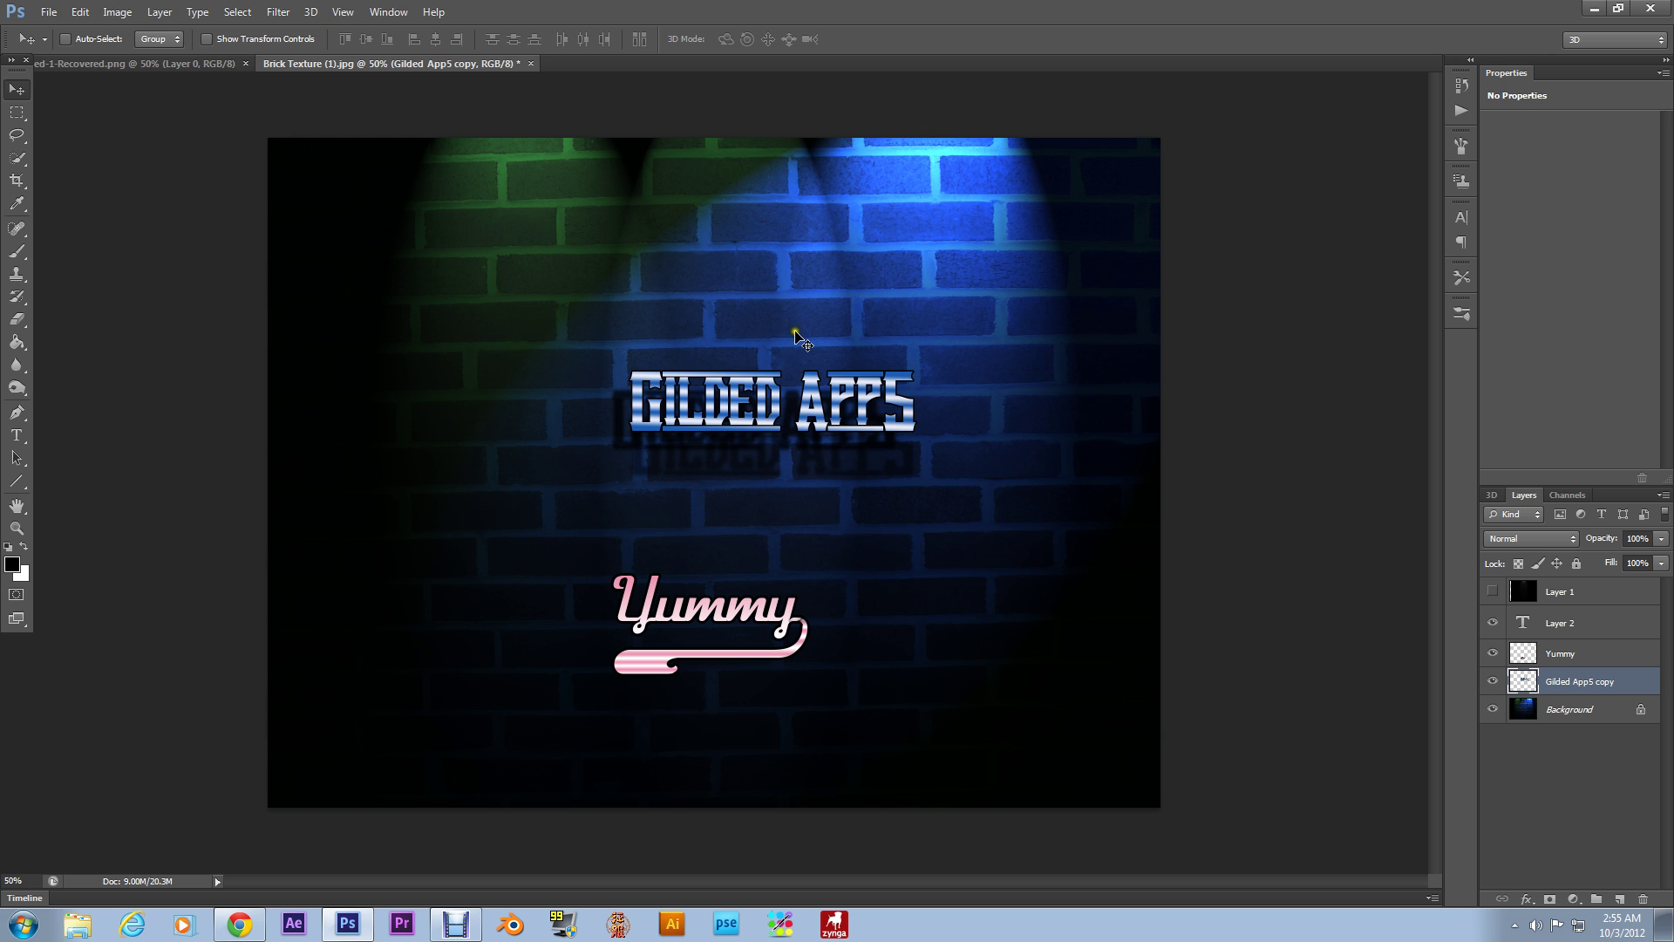
{"action": "left_click", "coordinate": [49, 12]}
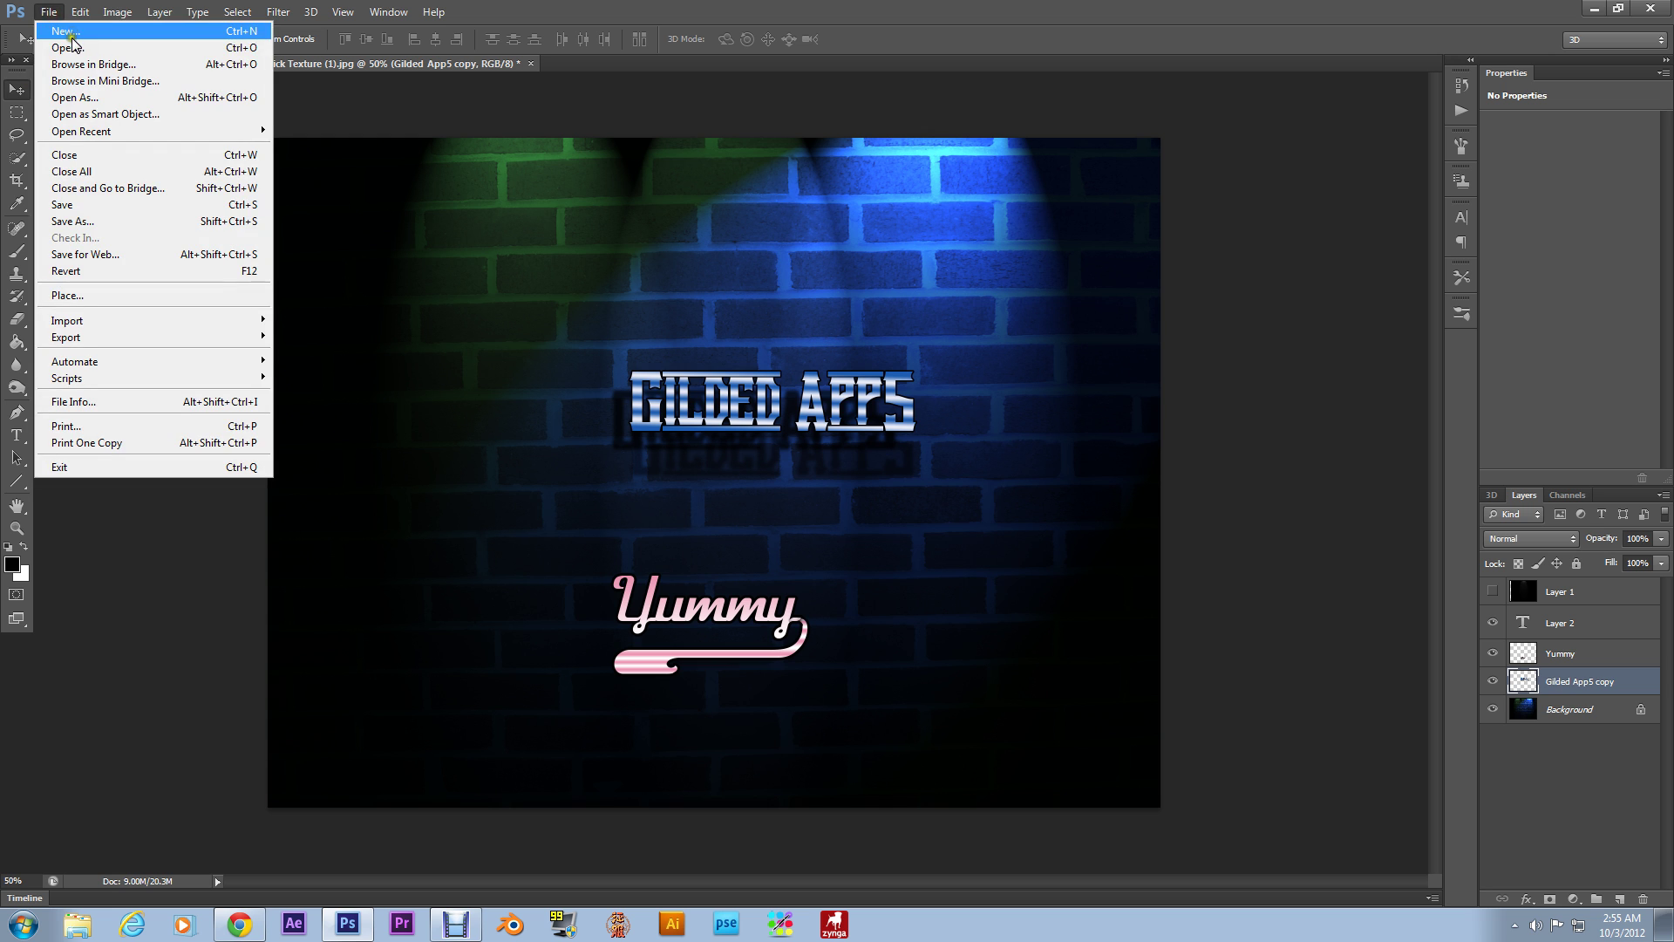
{"action": "left_click", "coordinate": [68, 28]}
{"action": "left_click", "coordinate": [1012, 266]}
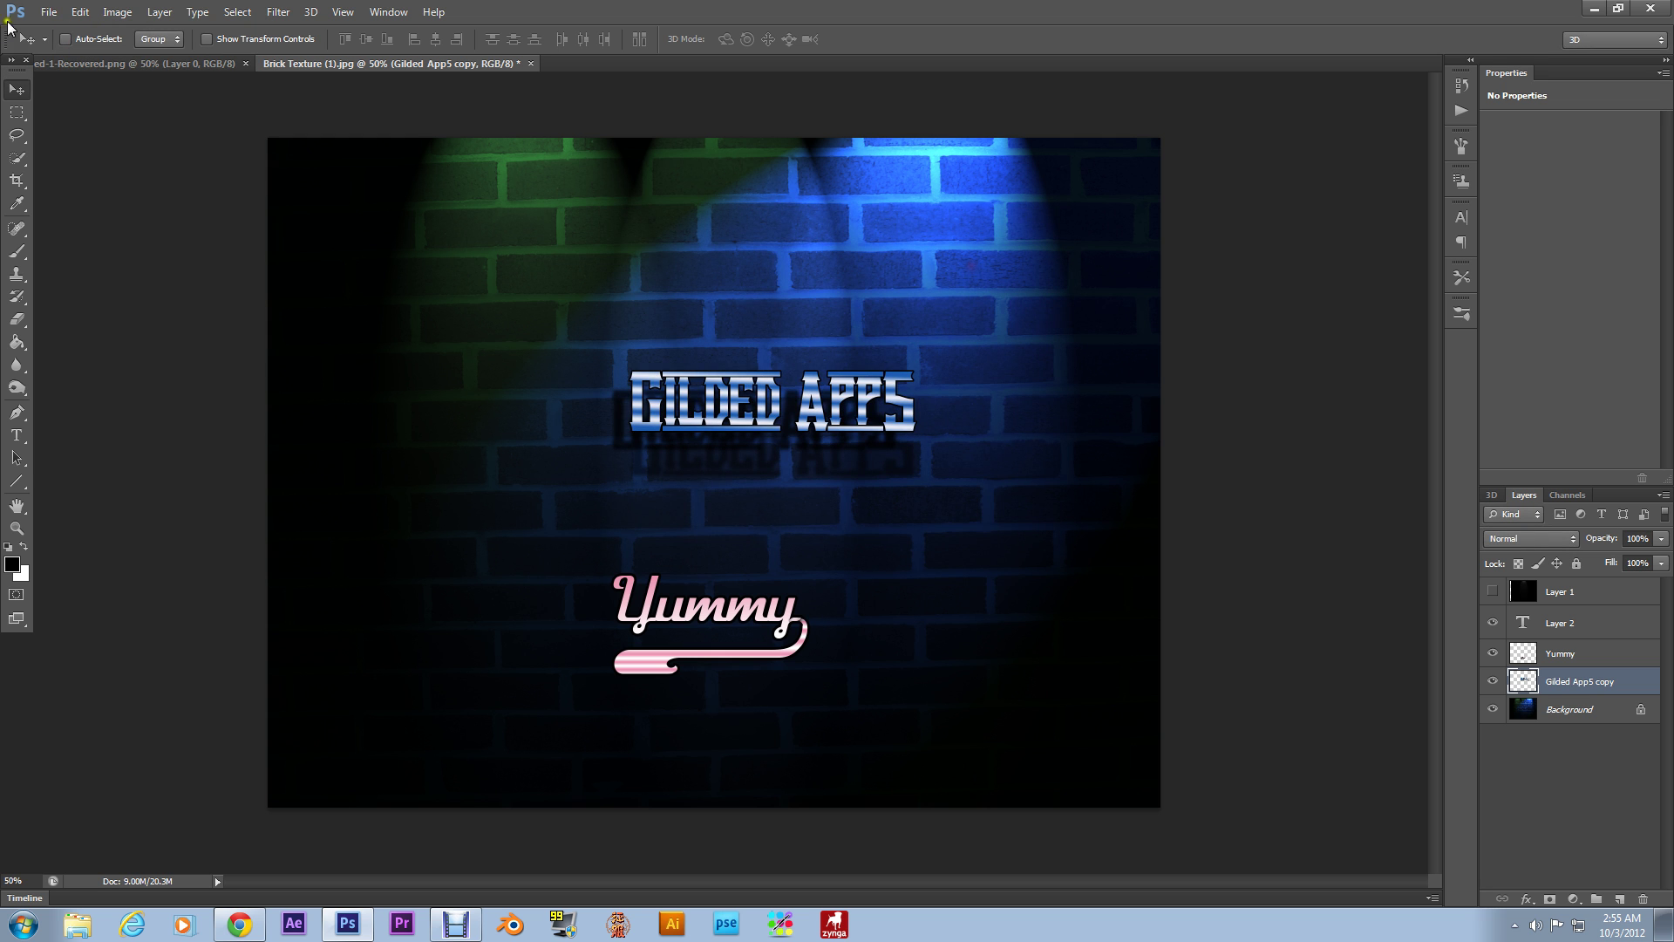
{"action": "left_click", "coordinate": [49, 13]}
{"action": "left_click", "coordinate": [84, 51]}
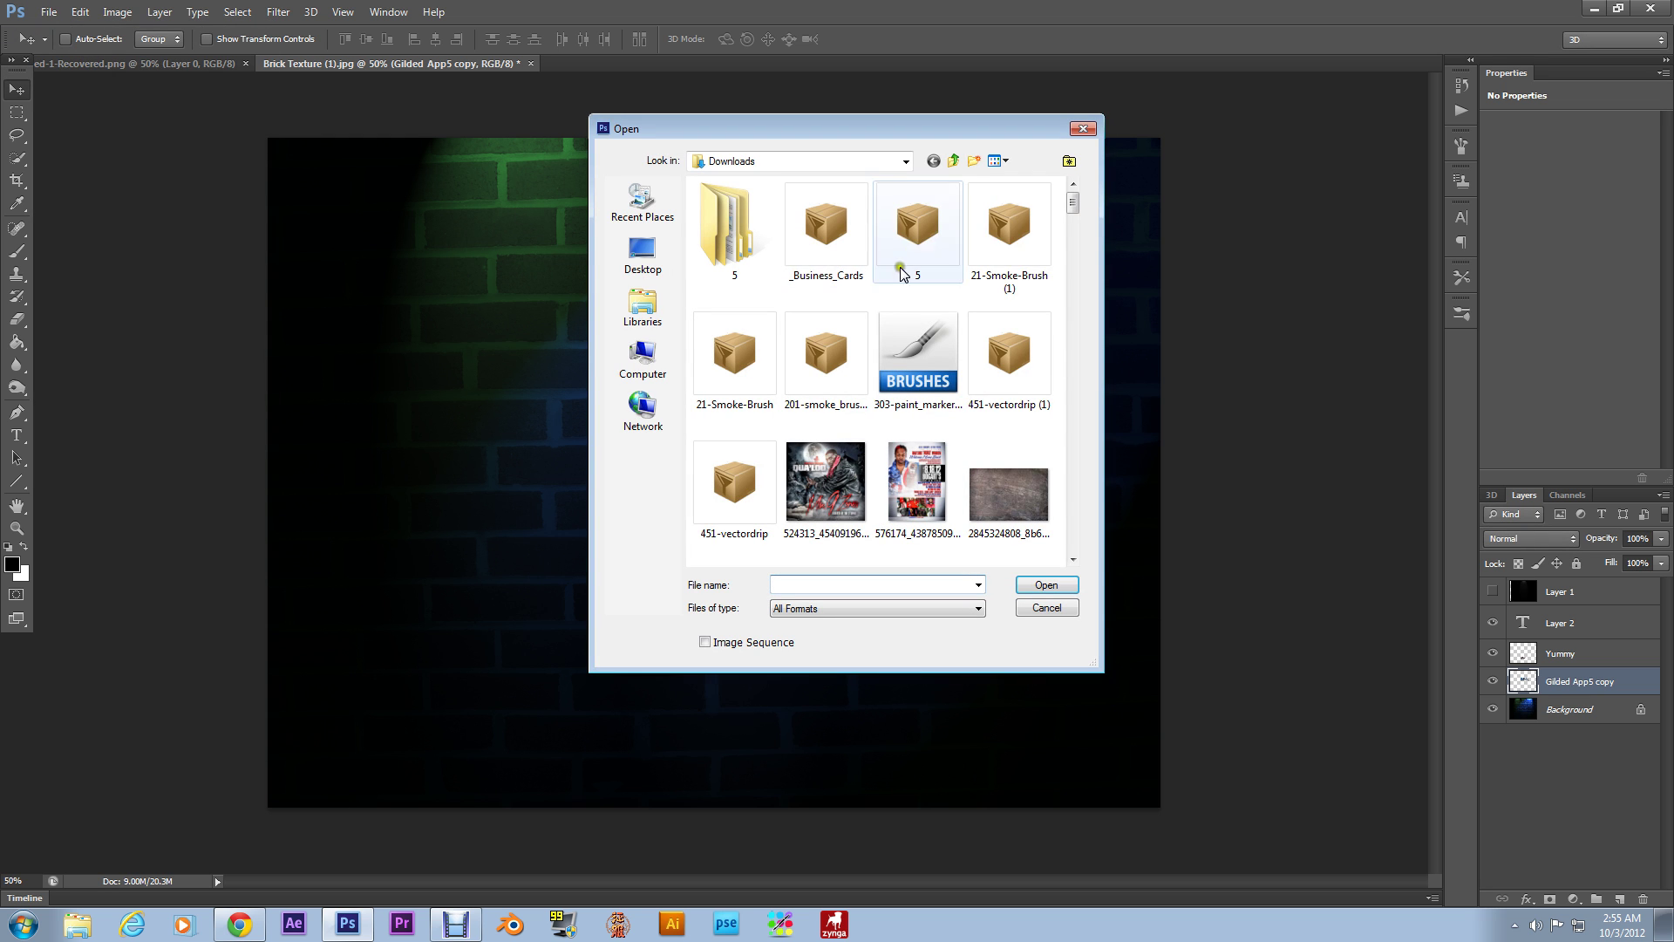
{"action": "scroll", "coordinate": [1078, 206], "scroll_direction": "down", "scroll_amount": 10}
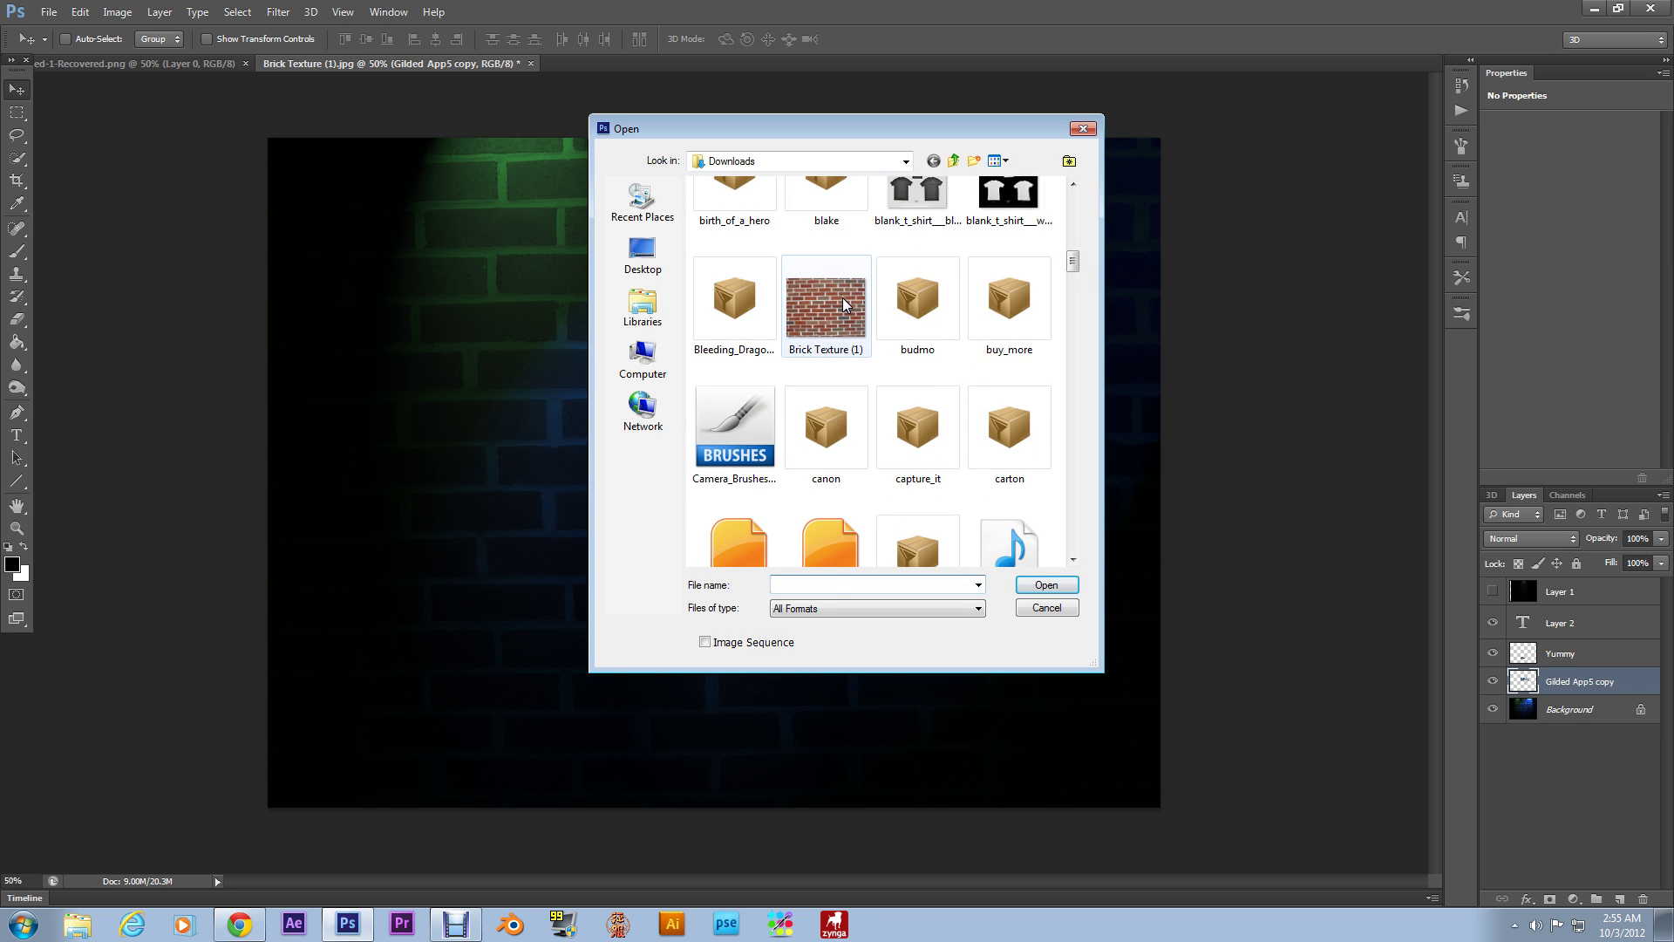
{"action": "double_click", "coordinate": [842, 303]}
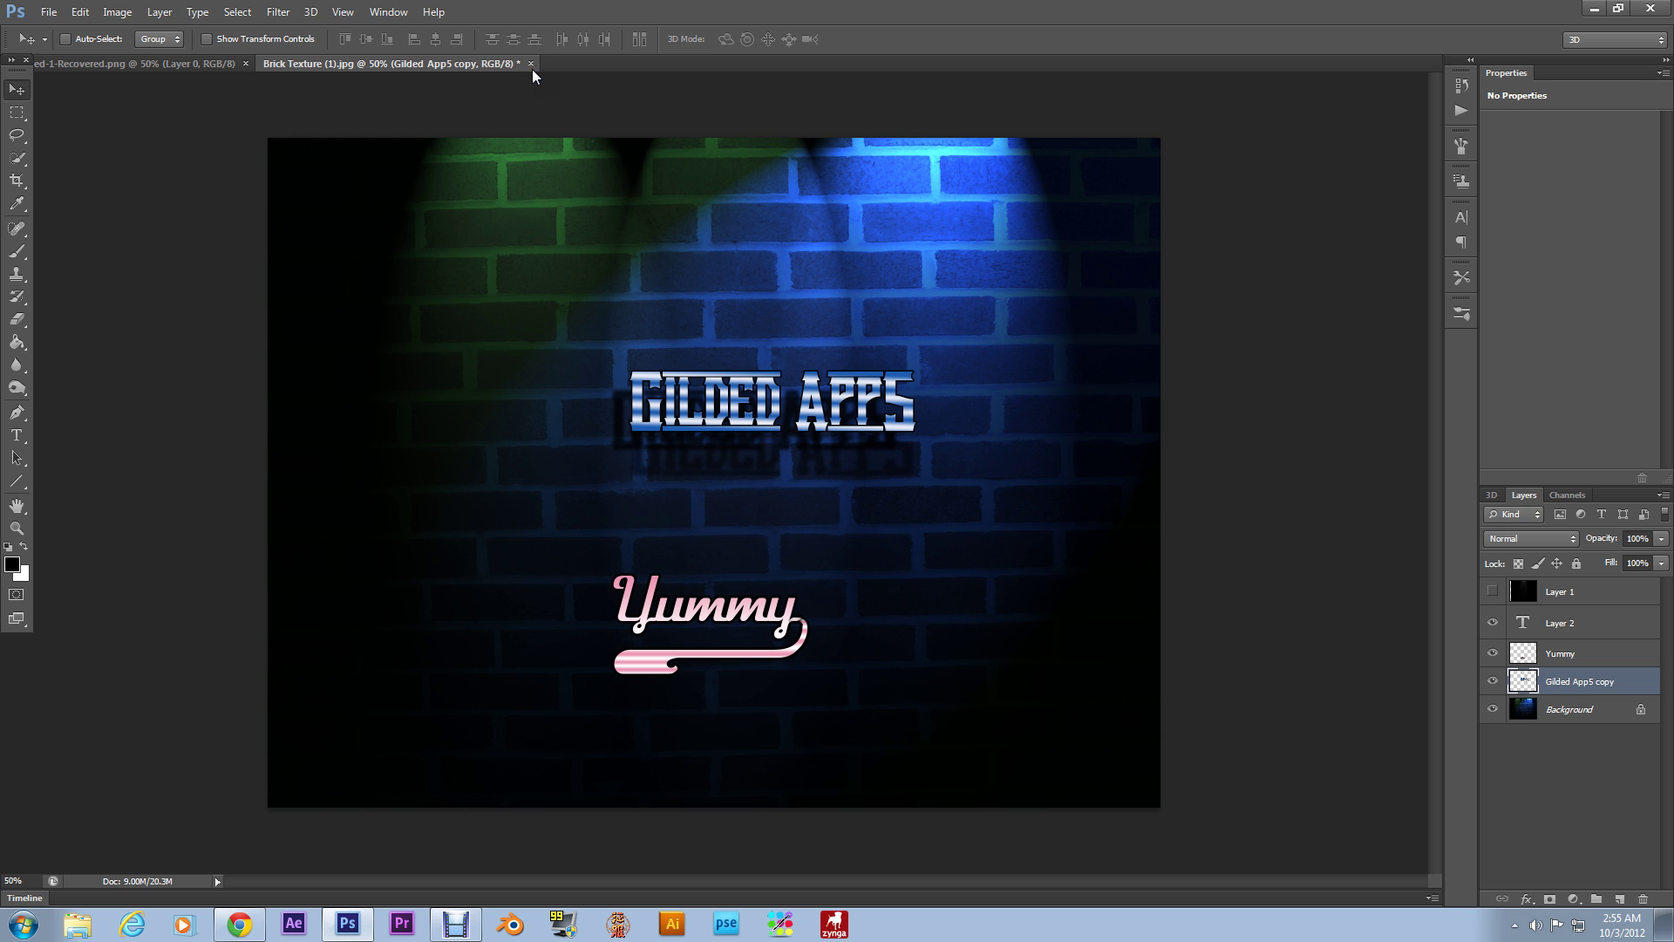
{"action": "left_click", "coordinate": [49, 12]}
Save the lit brick design as a Photoshop PSD file and close its document
{"action": "left_click", "coordinate": [53, 202]}
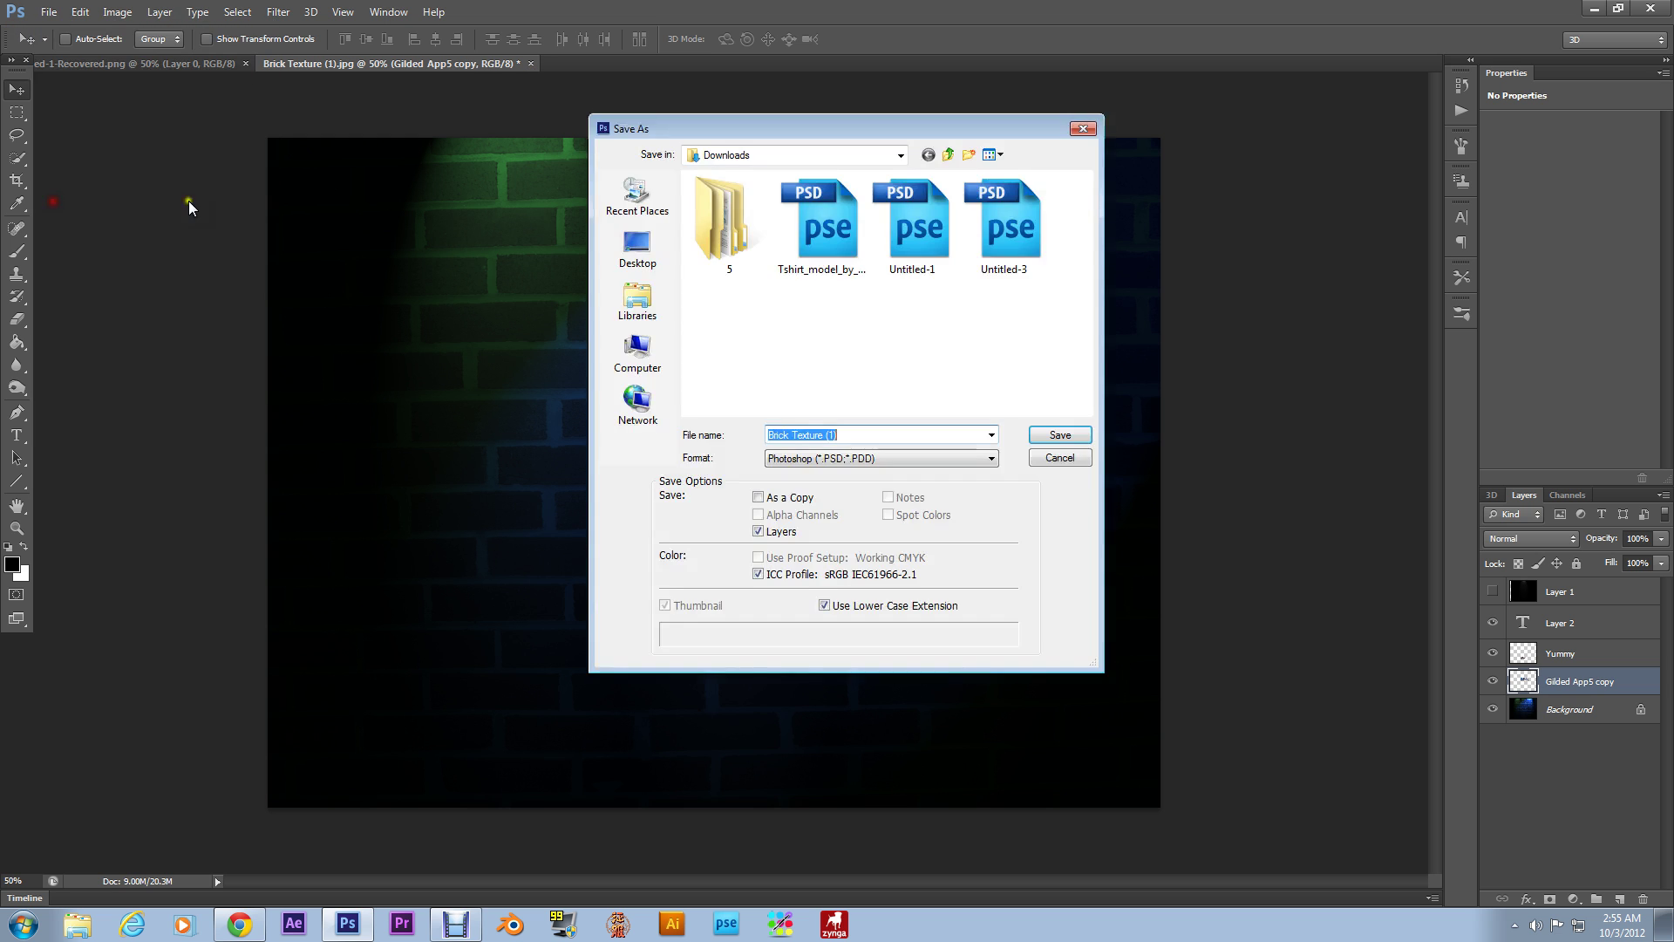
{"action": "left_click", "coordinate": [1058, 434]}
{"action": "left_click", "coordinate": [1002, 290]}
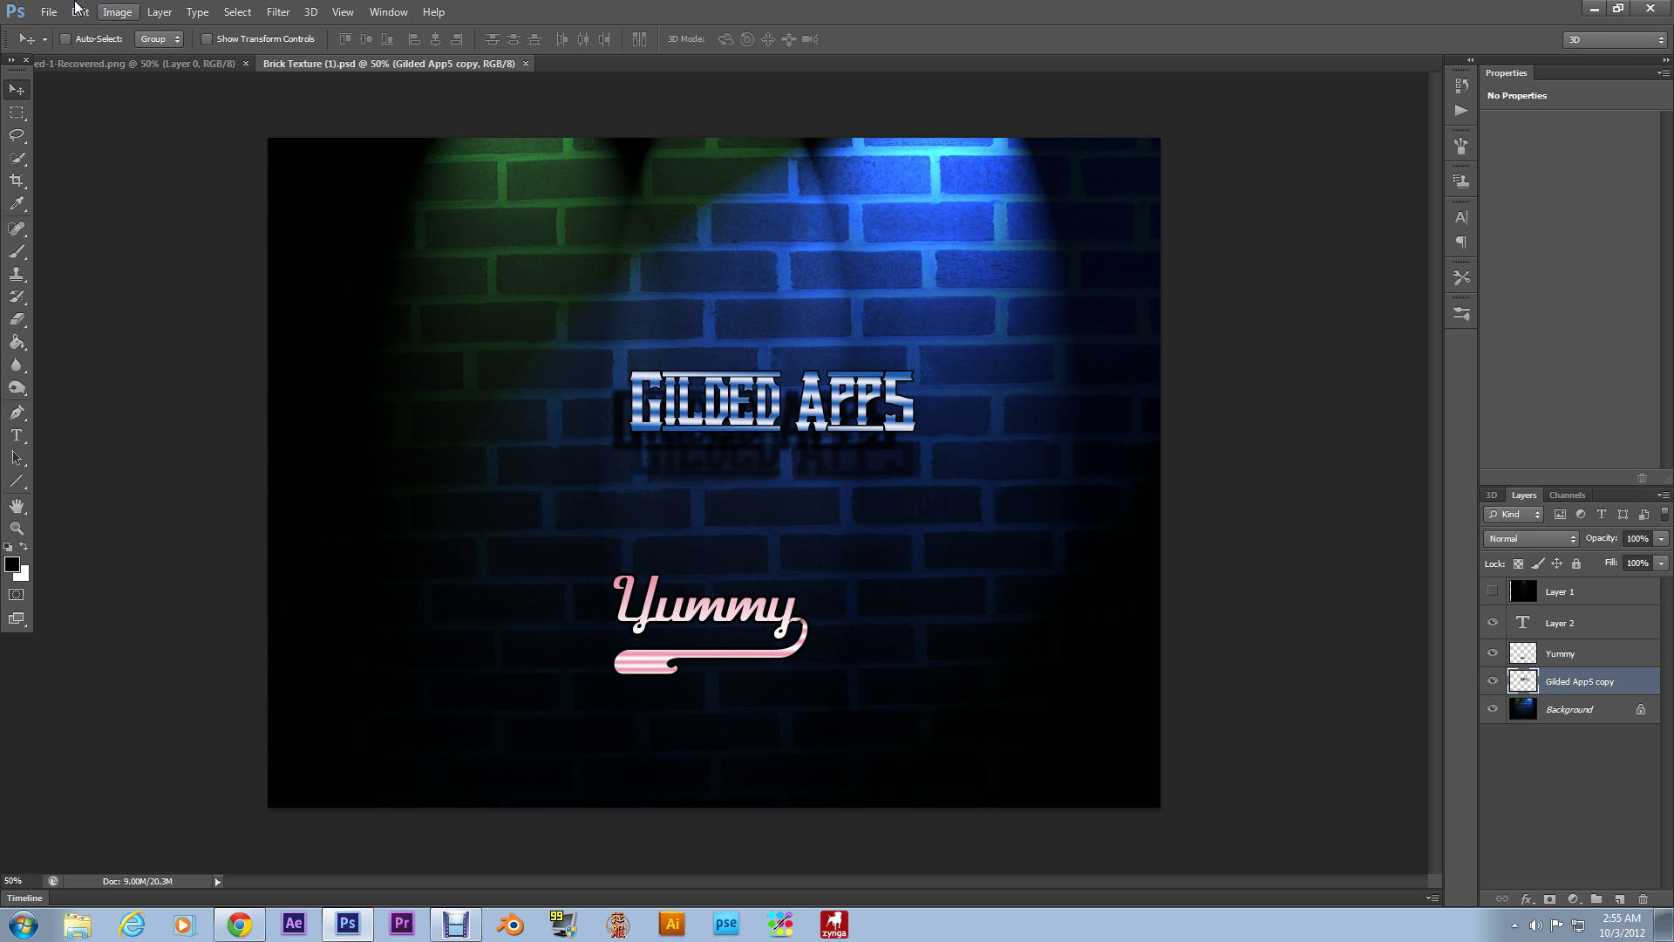
{"action": "left_click", "coordinate": [528, 64]}
Open the original Brick Texture (1).jpg photo from the Downloads folder
{"action": "left_click", "coordinate": [48, 12]}
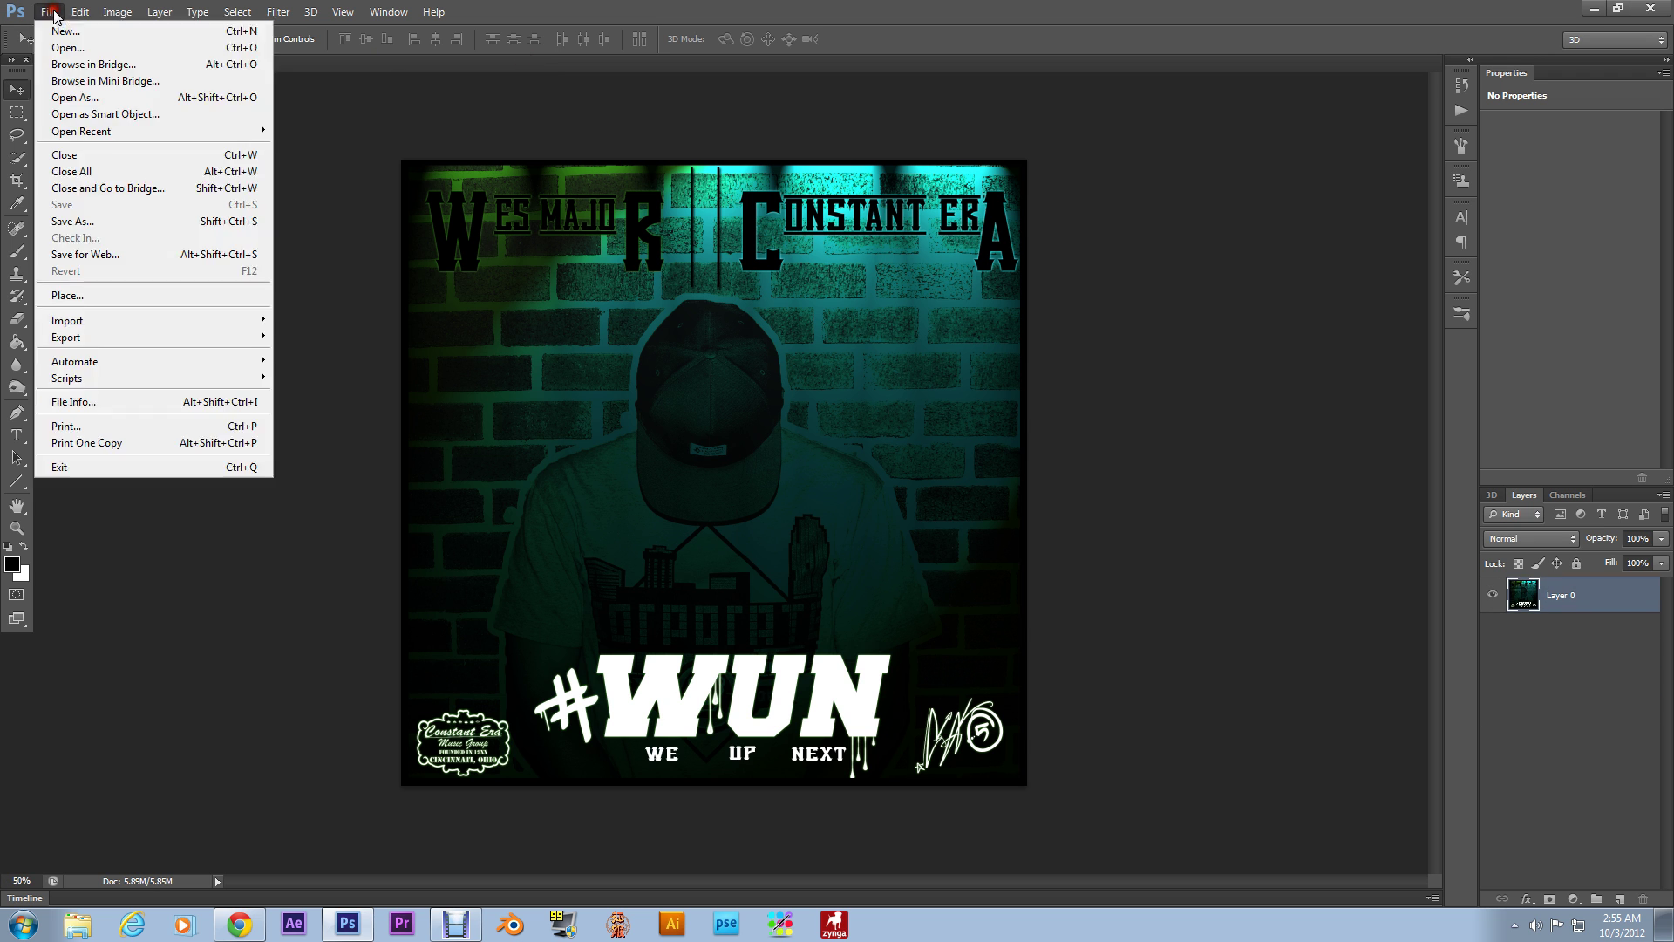
{"action": "left_click", "coordinate": [54, 43]}
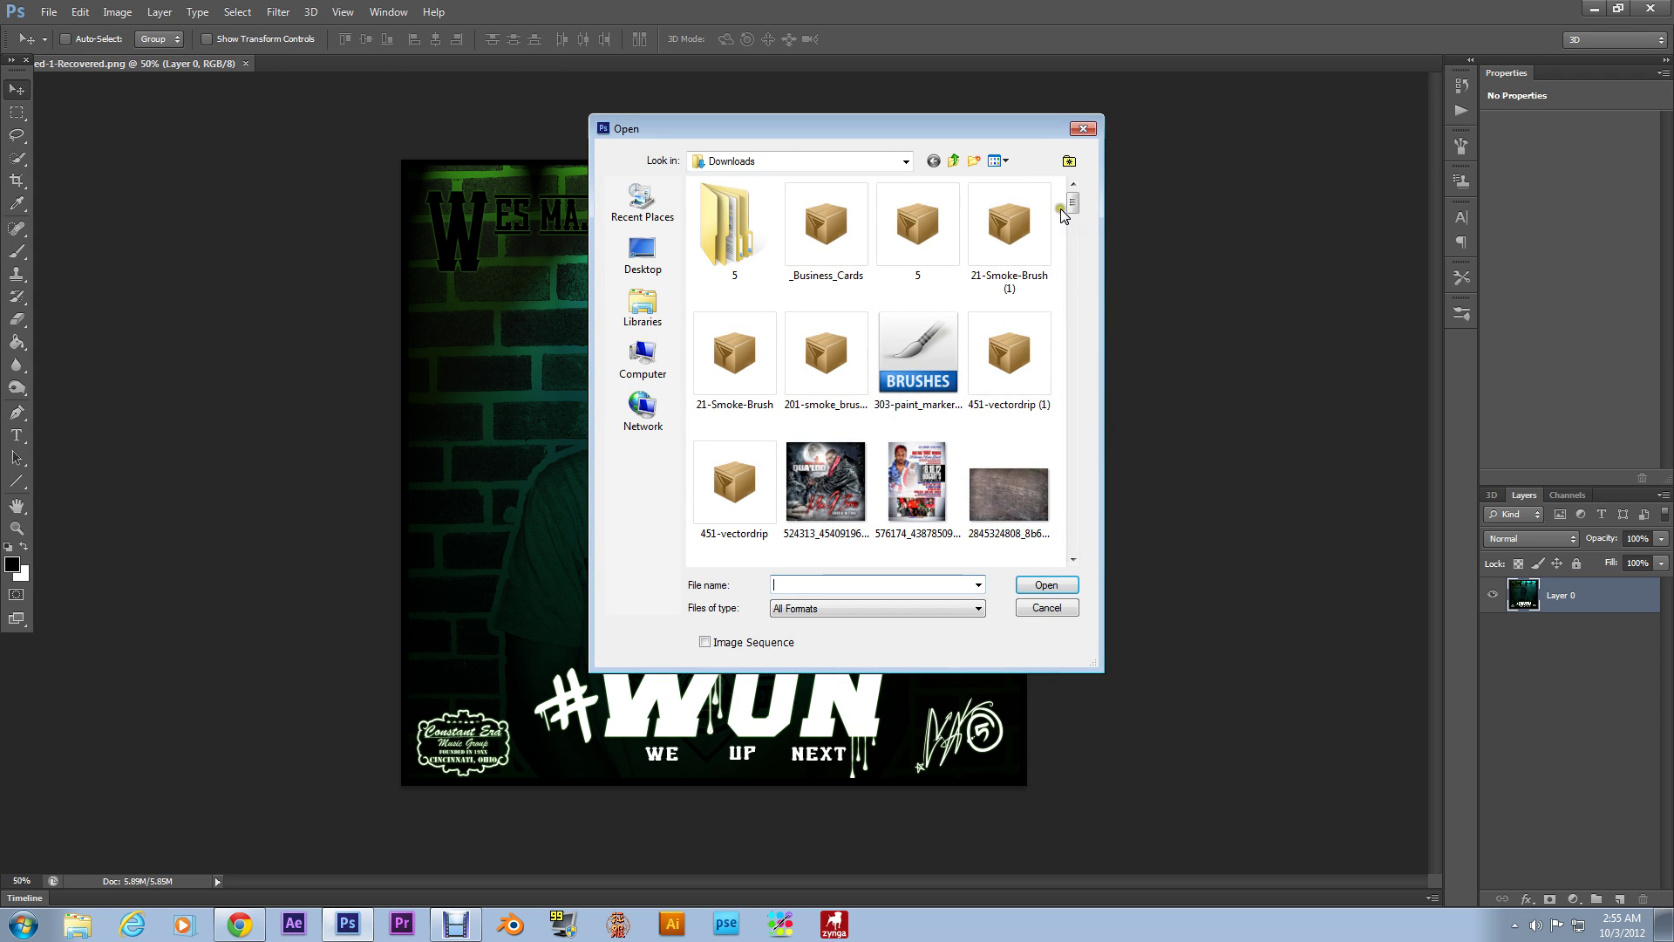
{"action": "left_click_drag", "start_coordinate": [1073, 203], "coordinate": [1078, 264]}
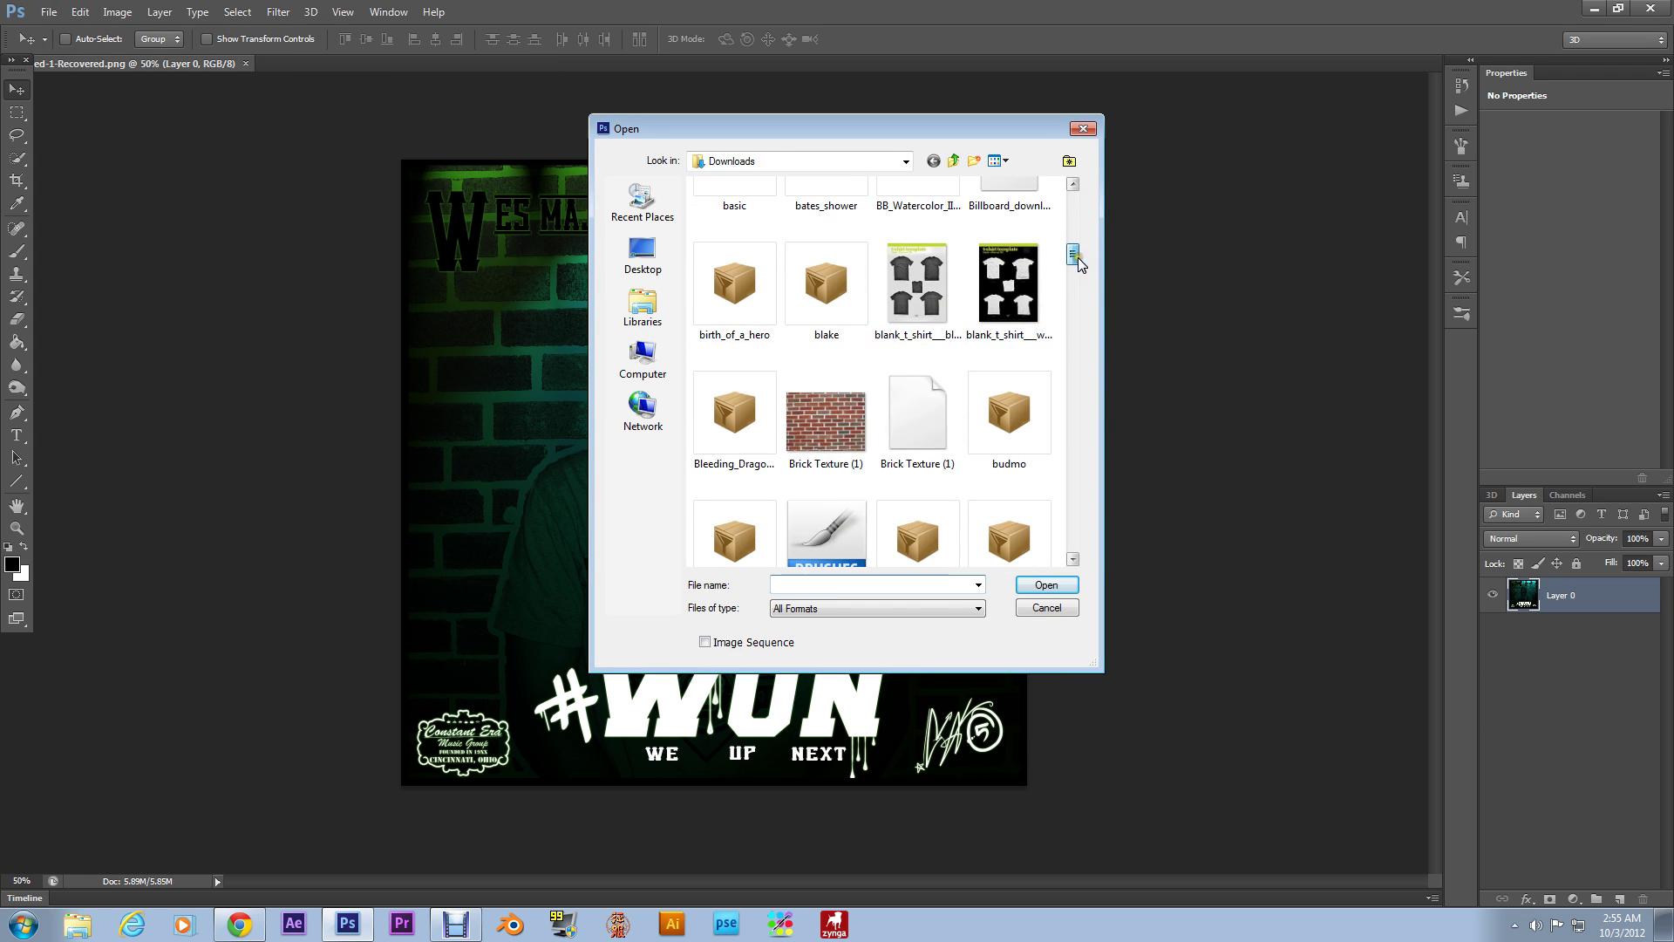
{"action": "double_click", "coordinate": [835, 400]}
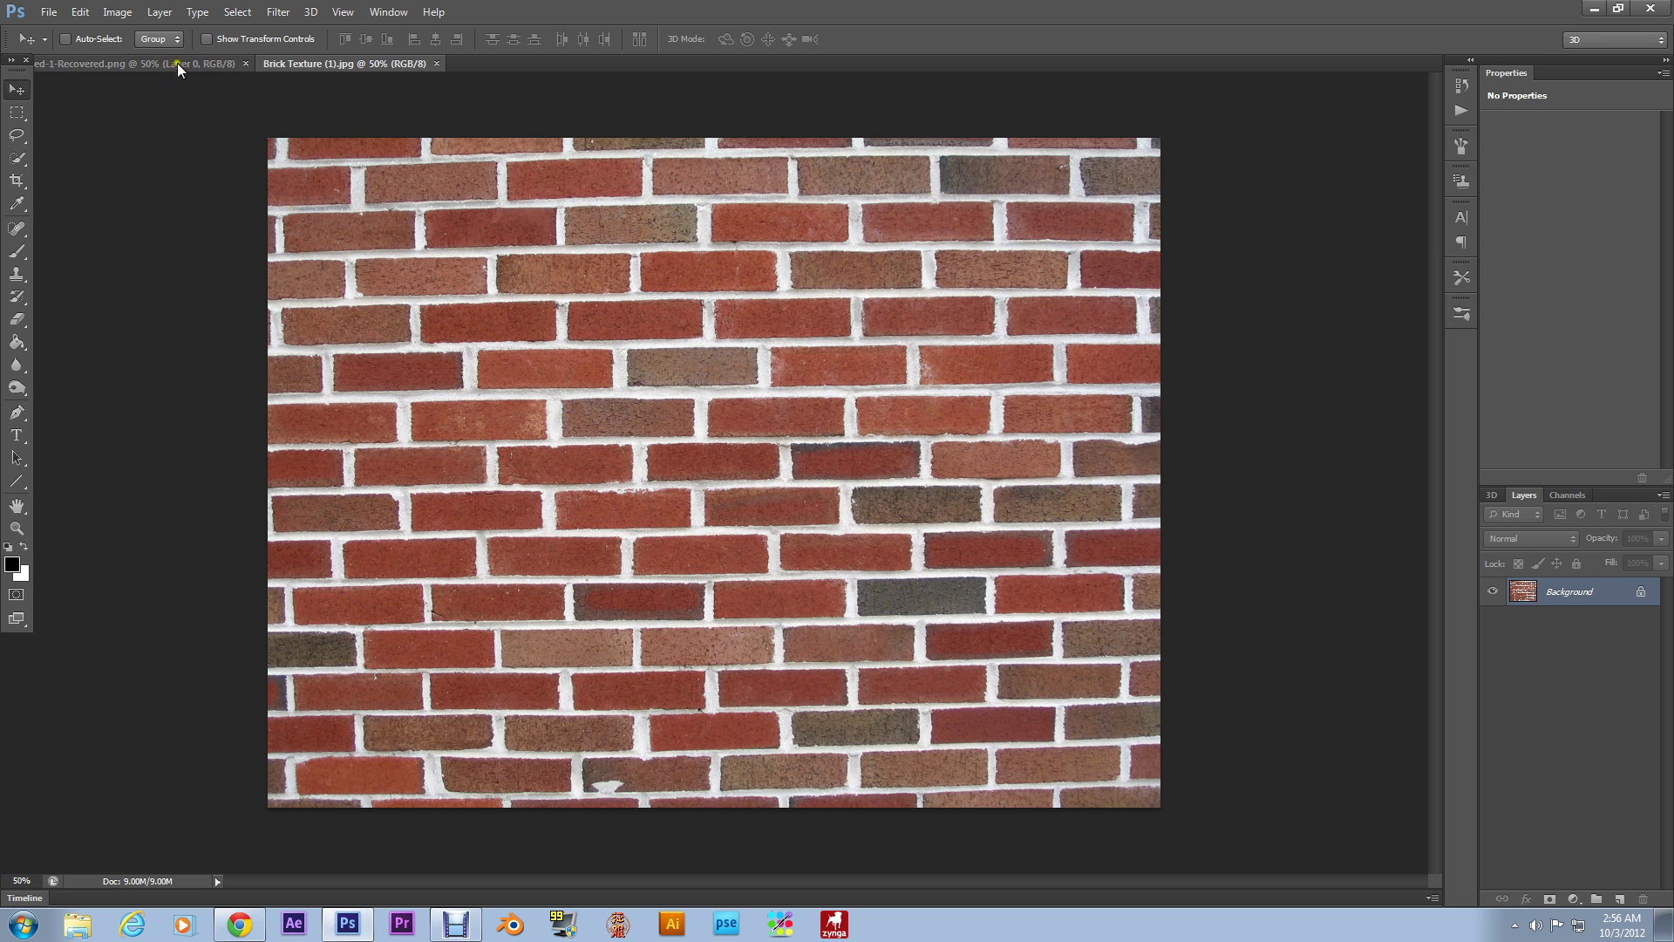
Desaturate the Brick Texture (1) photo so the red bricks become grey
{"action": "left_click", "coordinate": [117, 11]}
{"action": "mouse_move", "coordinate": [135, 56]}
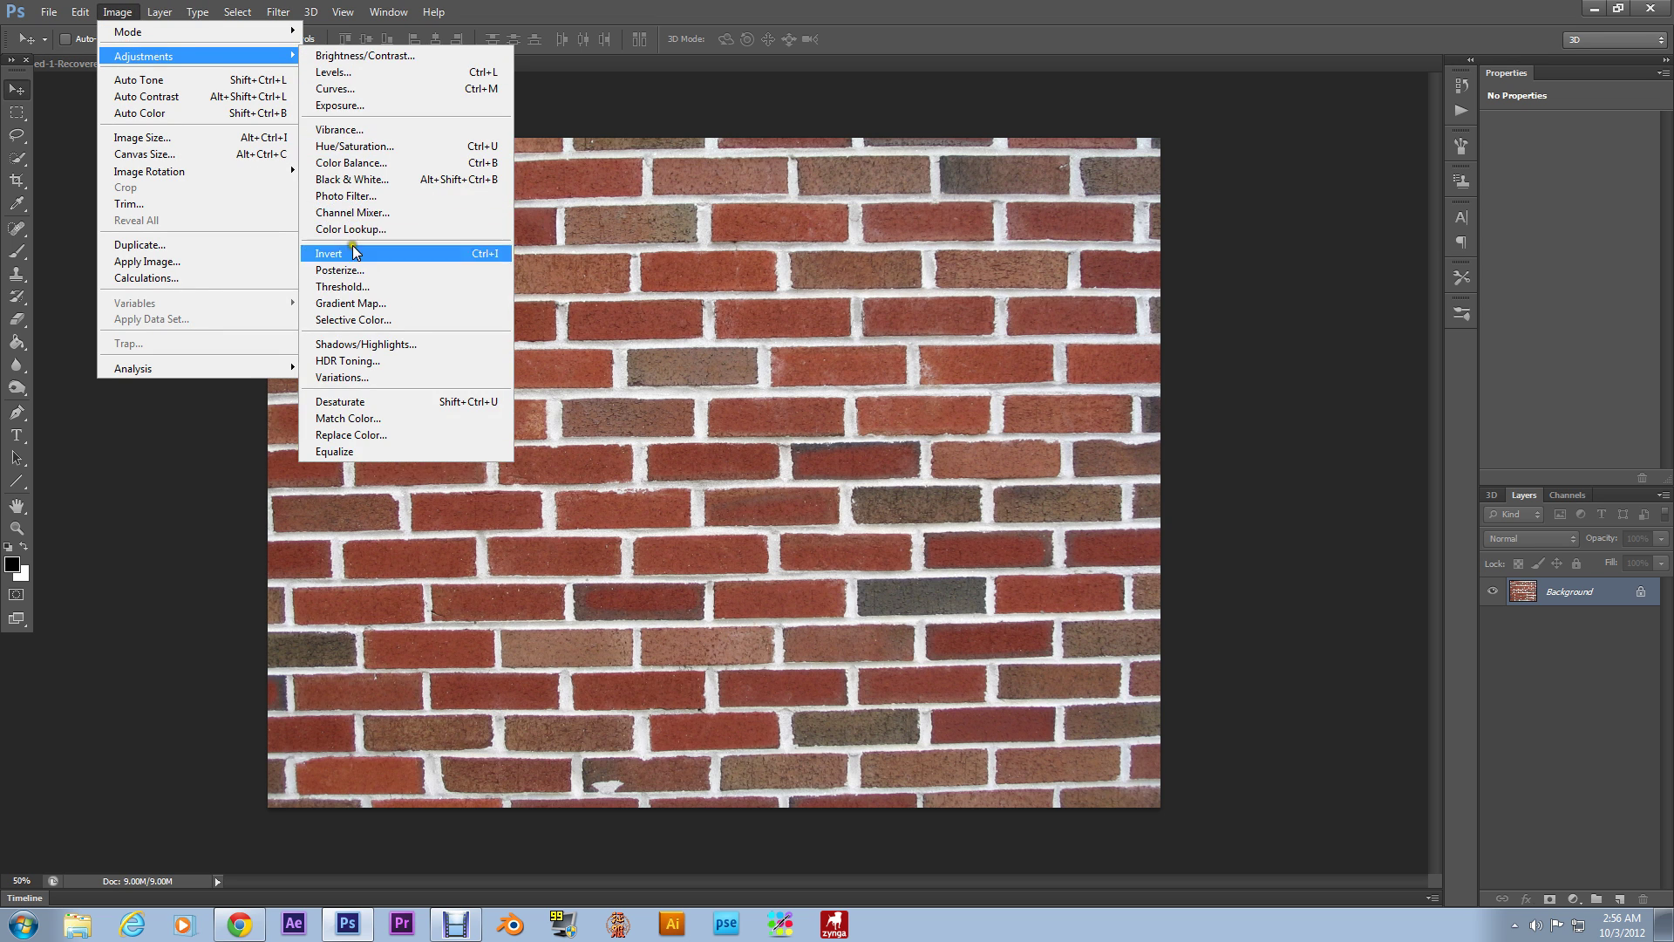
{"action": "left_click", "coordinate": [379, 401]}
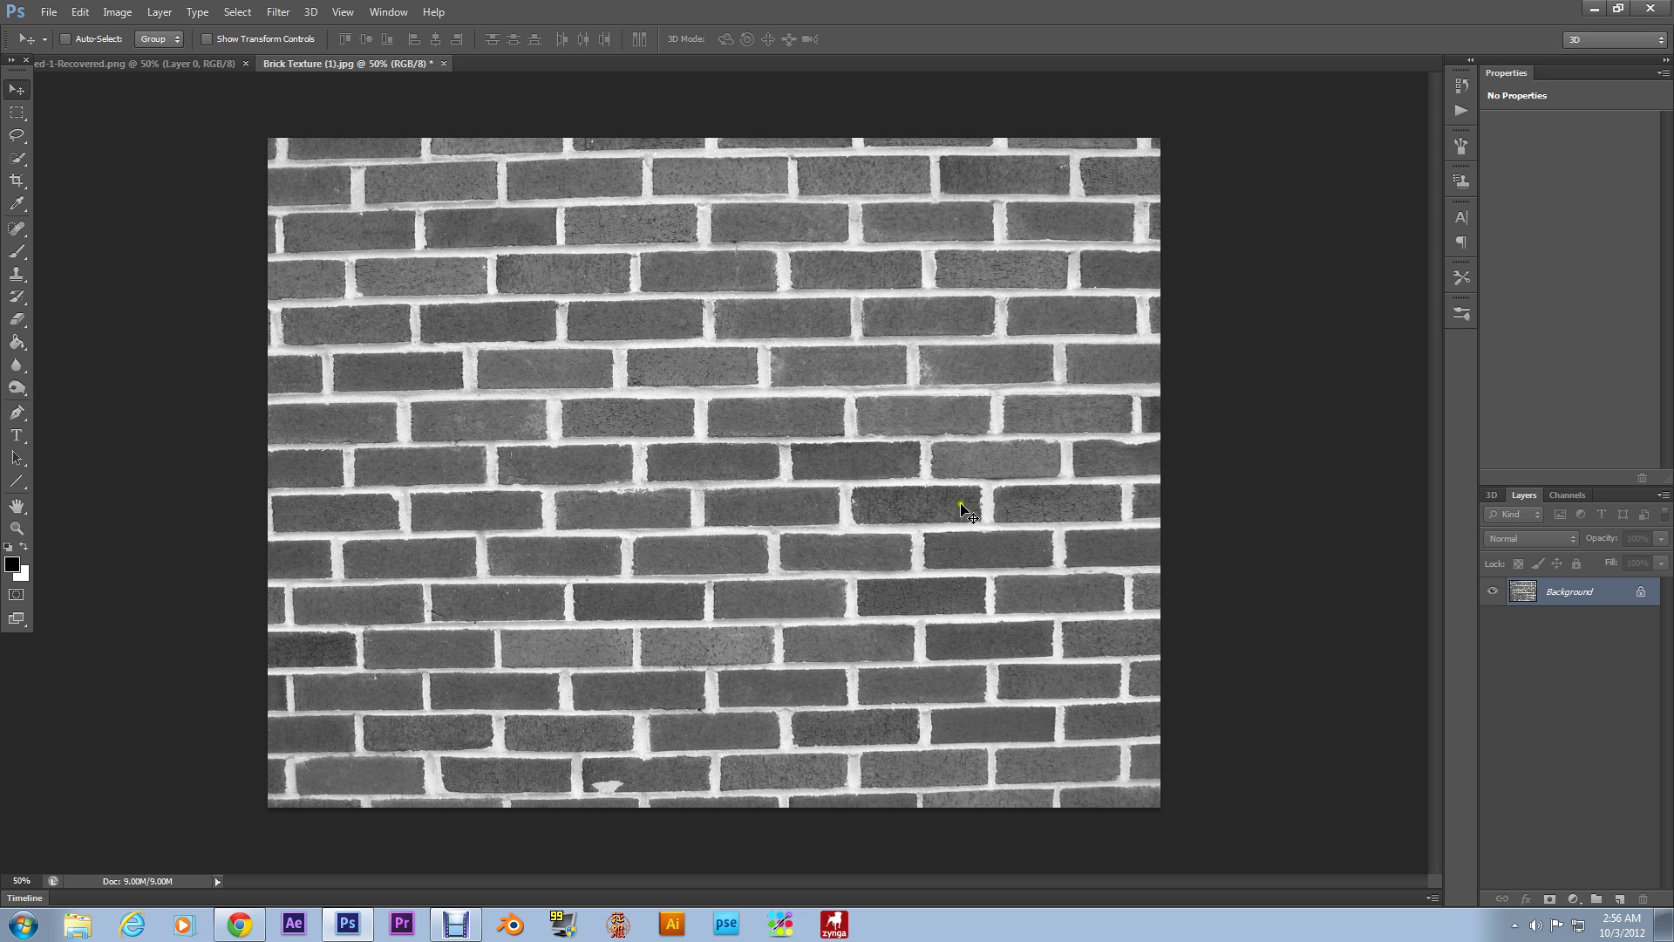
Apply Filter > Render > Lighting Effects to the grayscale brick photo
{"action": "left_click", "coordinate": [277, 10]}
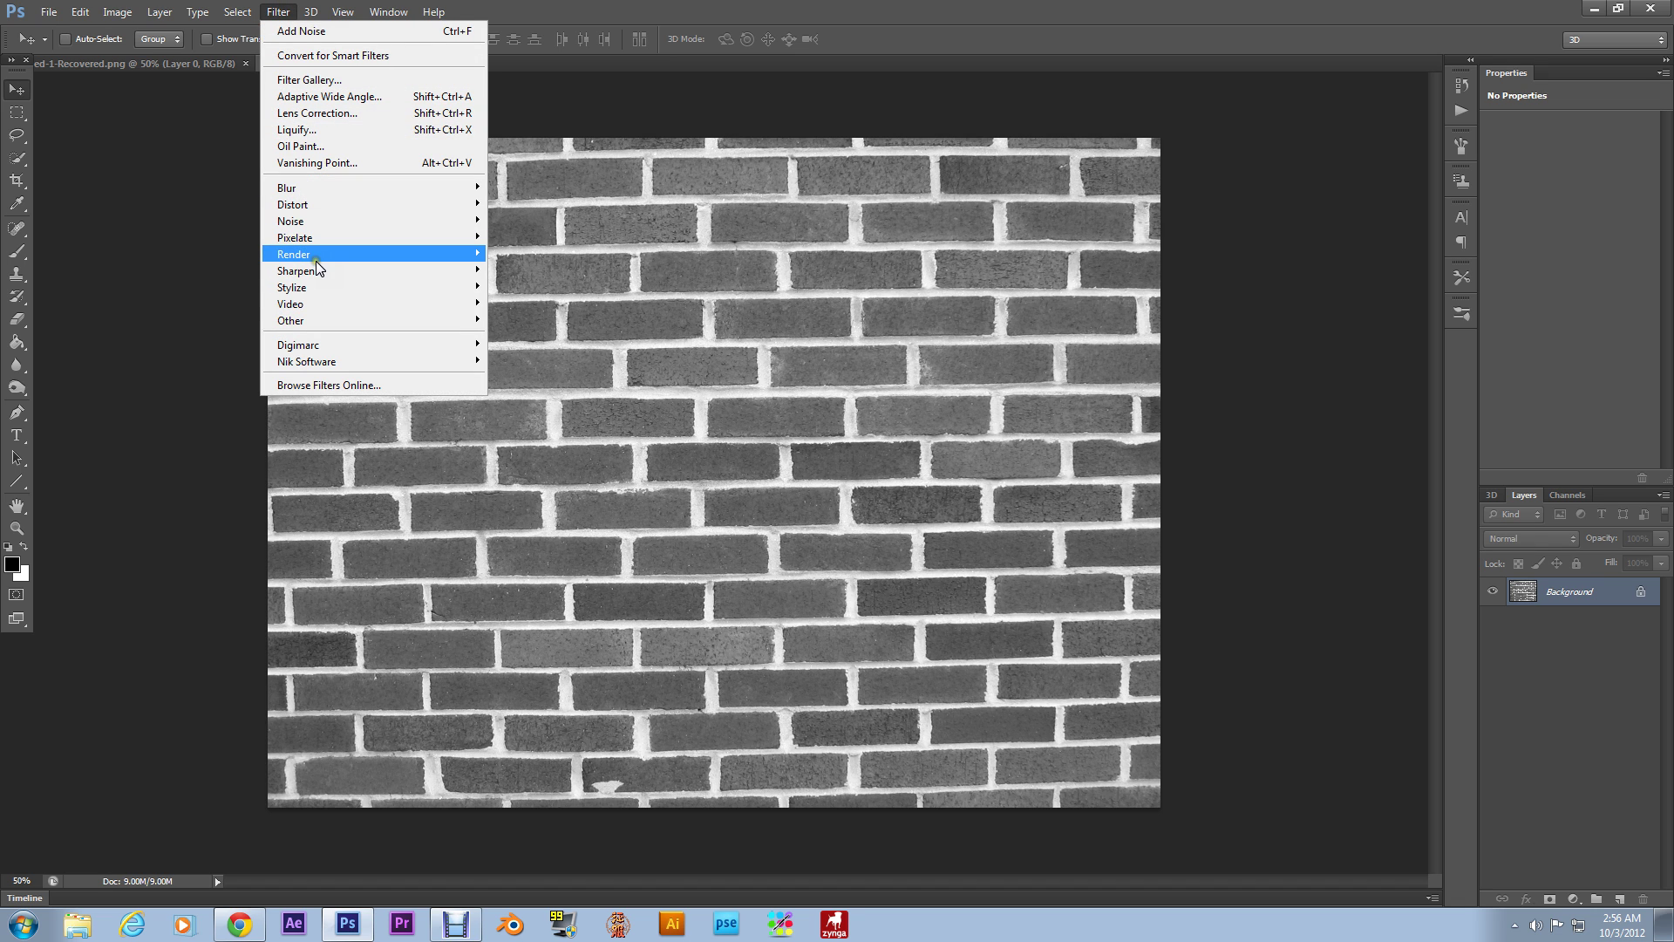
{"action": "mouse_move", "coordinate": [322, 264]}
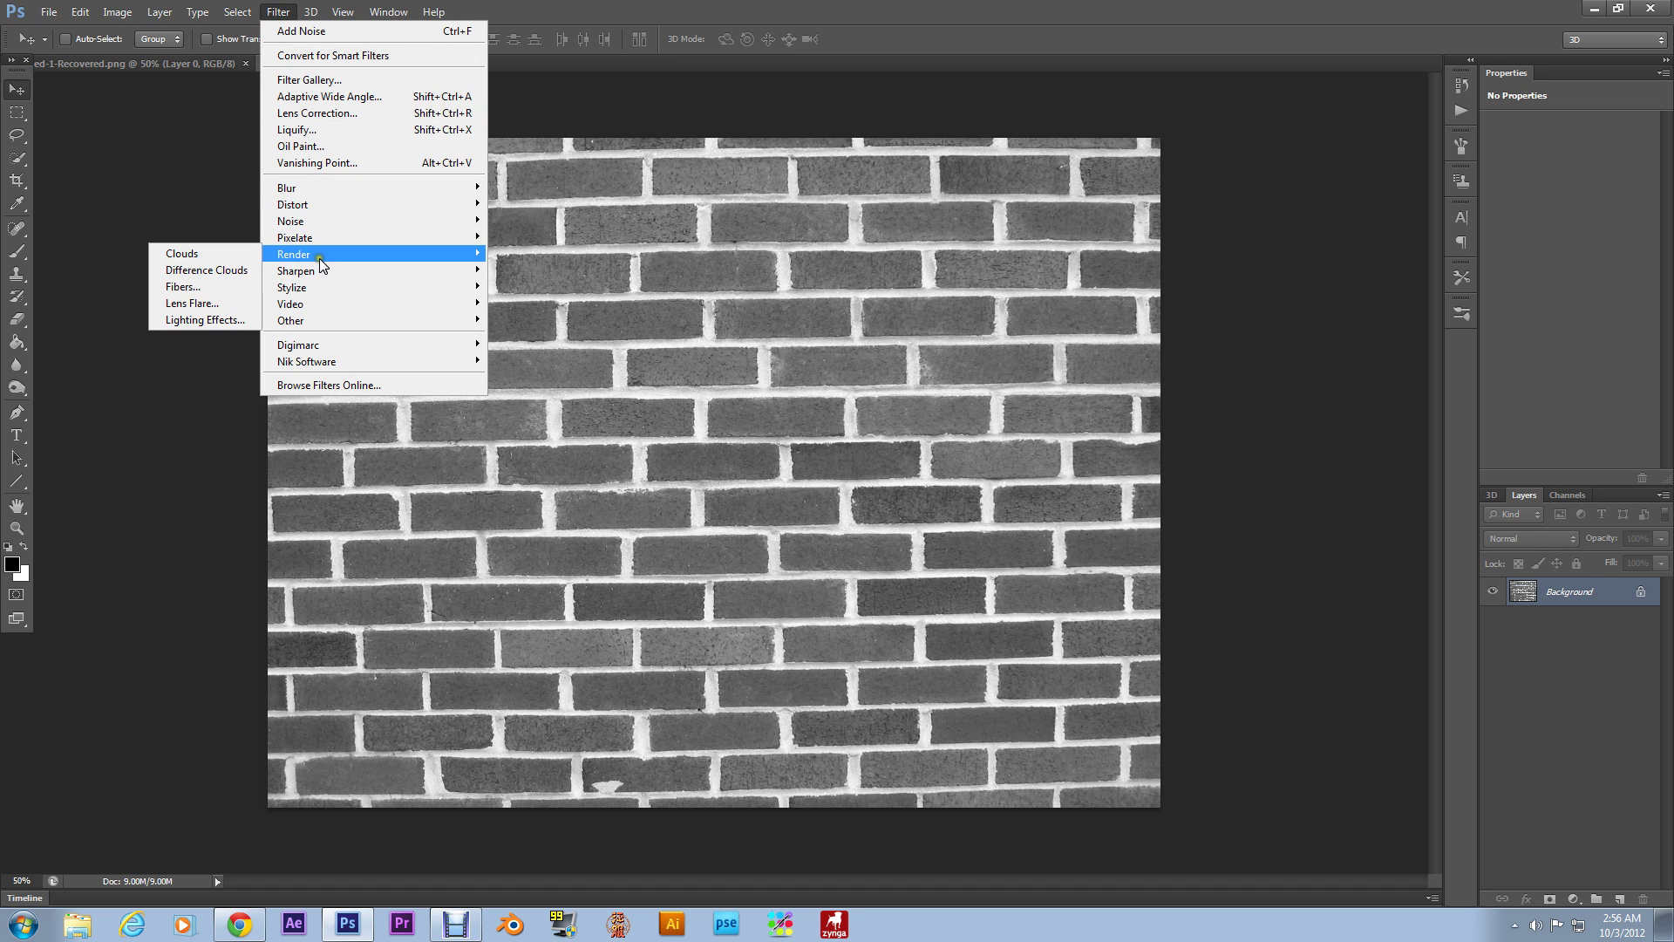
{"action": "left_click", "coordinate": [229, 320]}
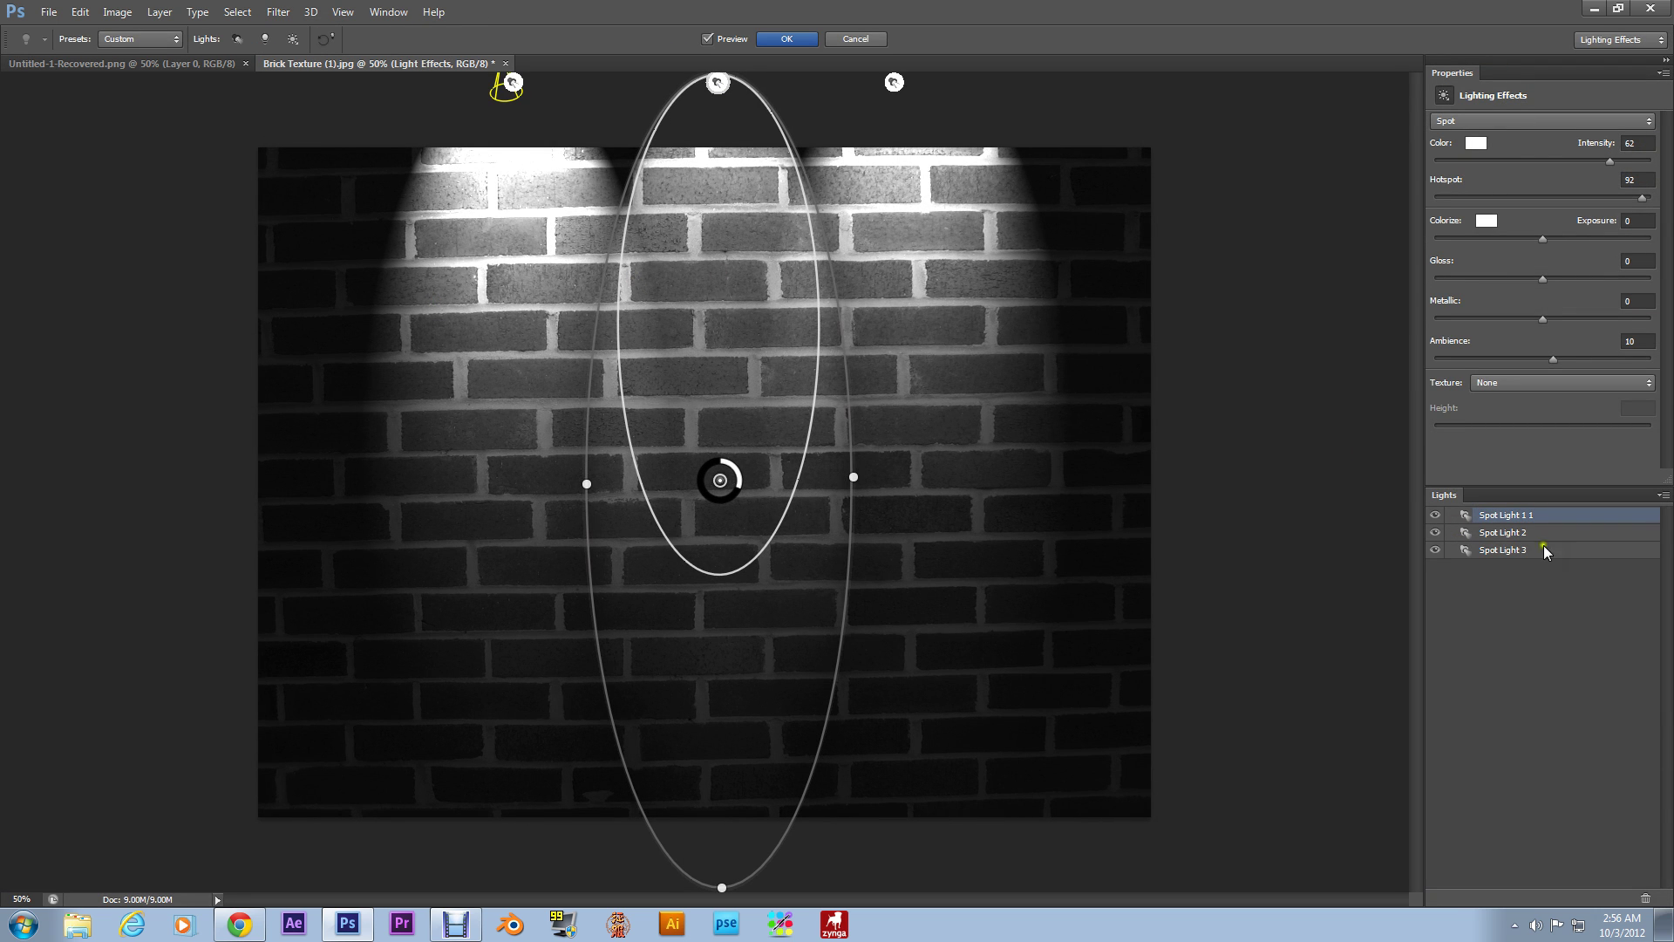
Delete the extra spot lights, keeping Spot Light 3, and drag it to the wall's centre
{"action": "left_click", "coordinate": [1645, 898]}
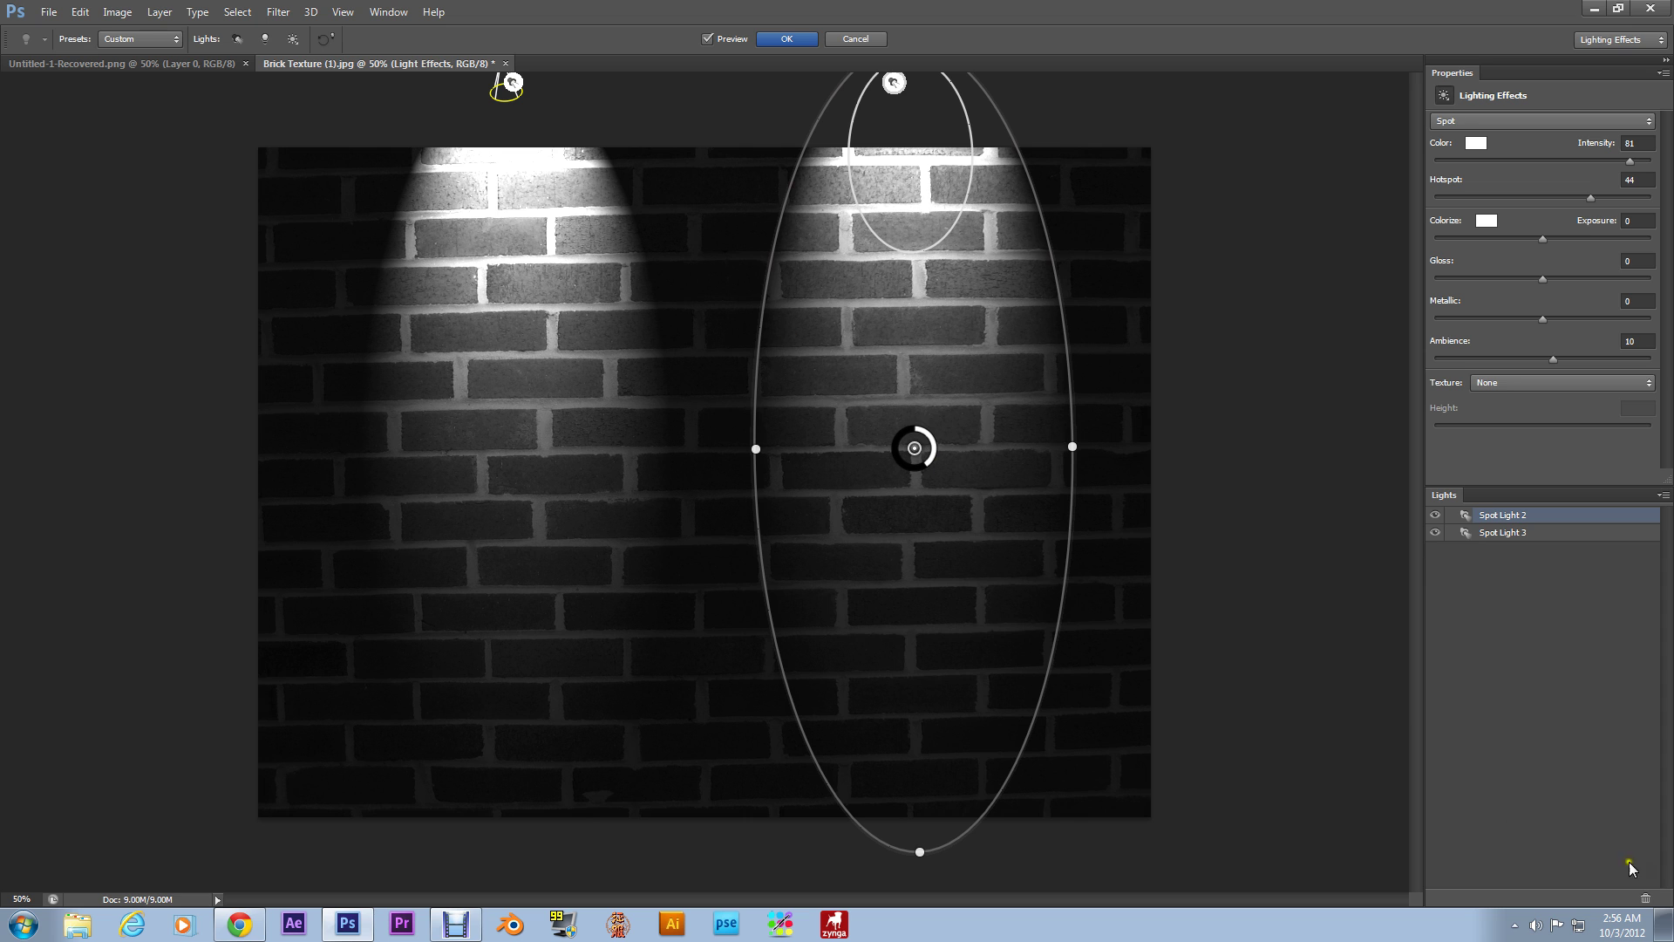
{"action": "left_click", "coordinate": [1646, 898]}
{"action": "left_click", "coordinate": [1645, 898]}
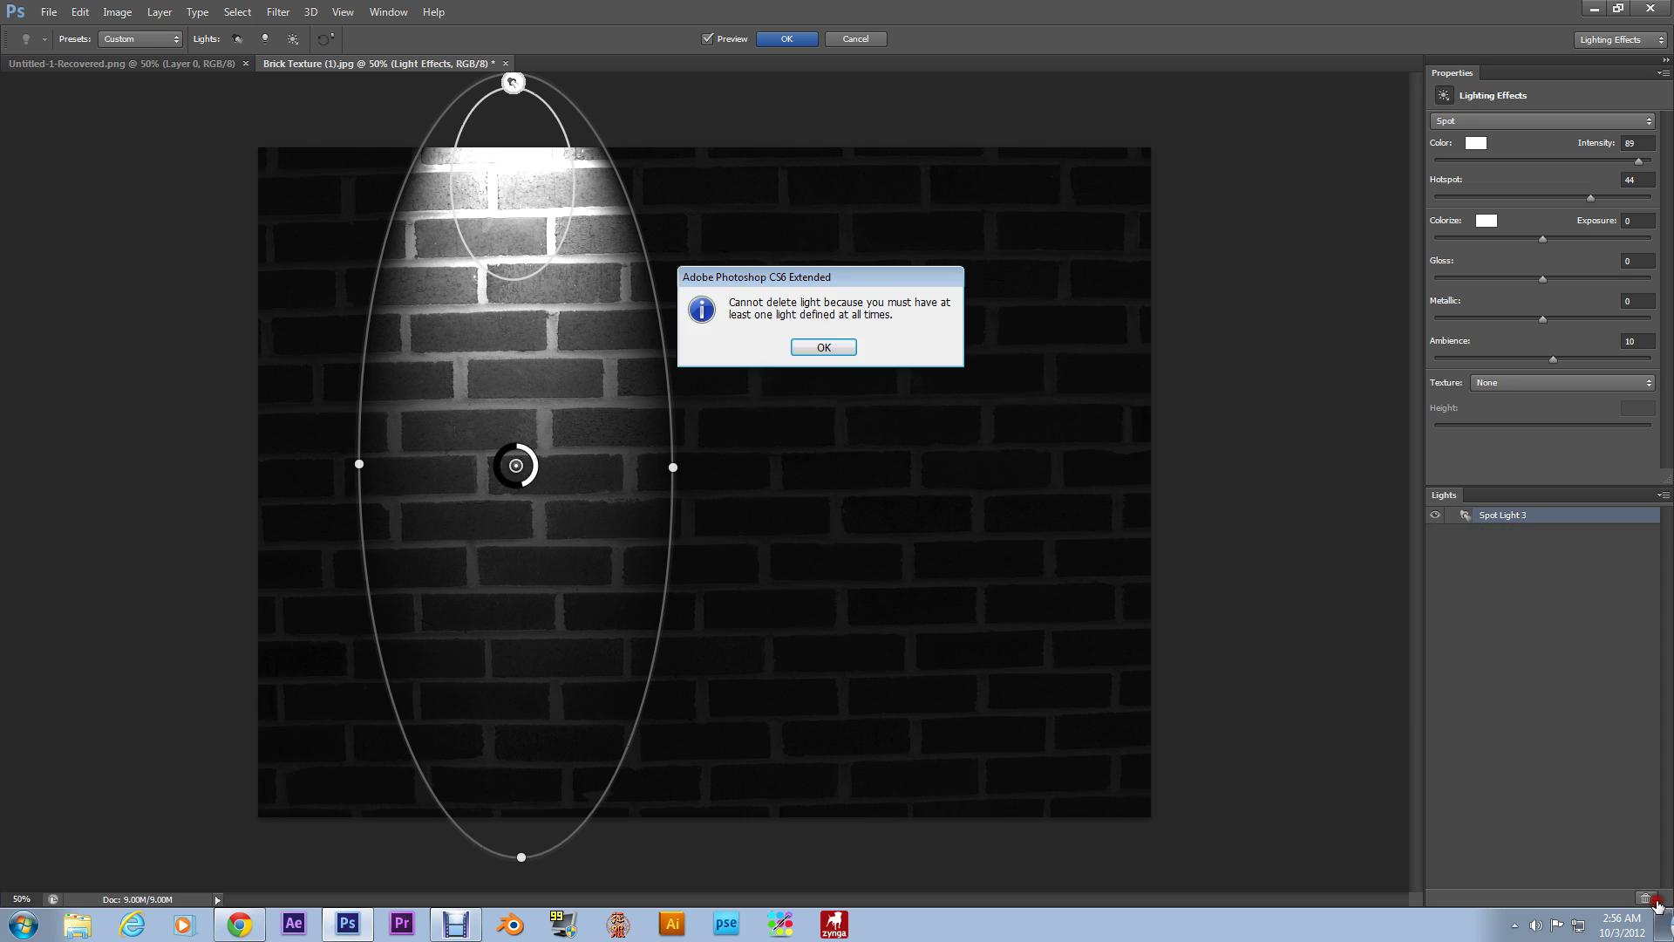
{"action": "left_click", "coordinate": [814, 347]}
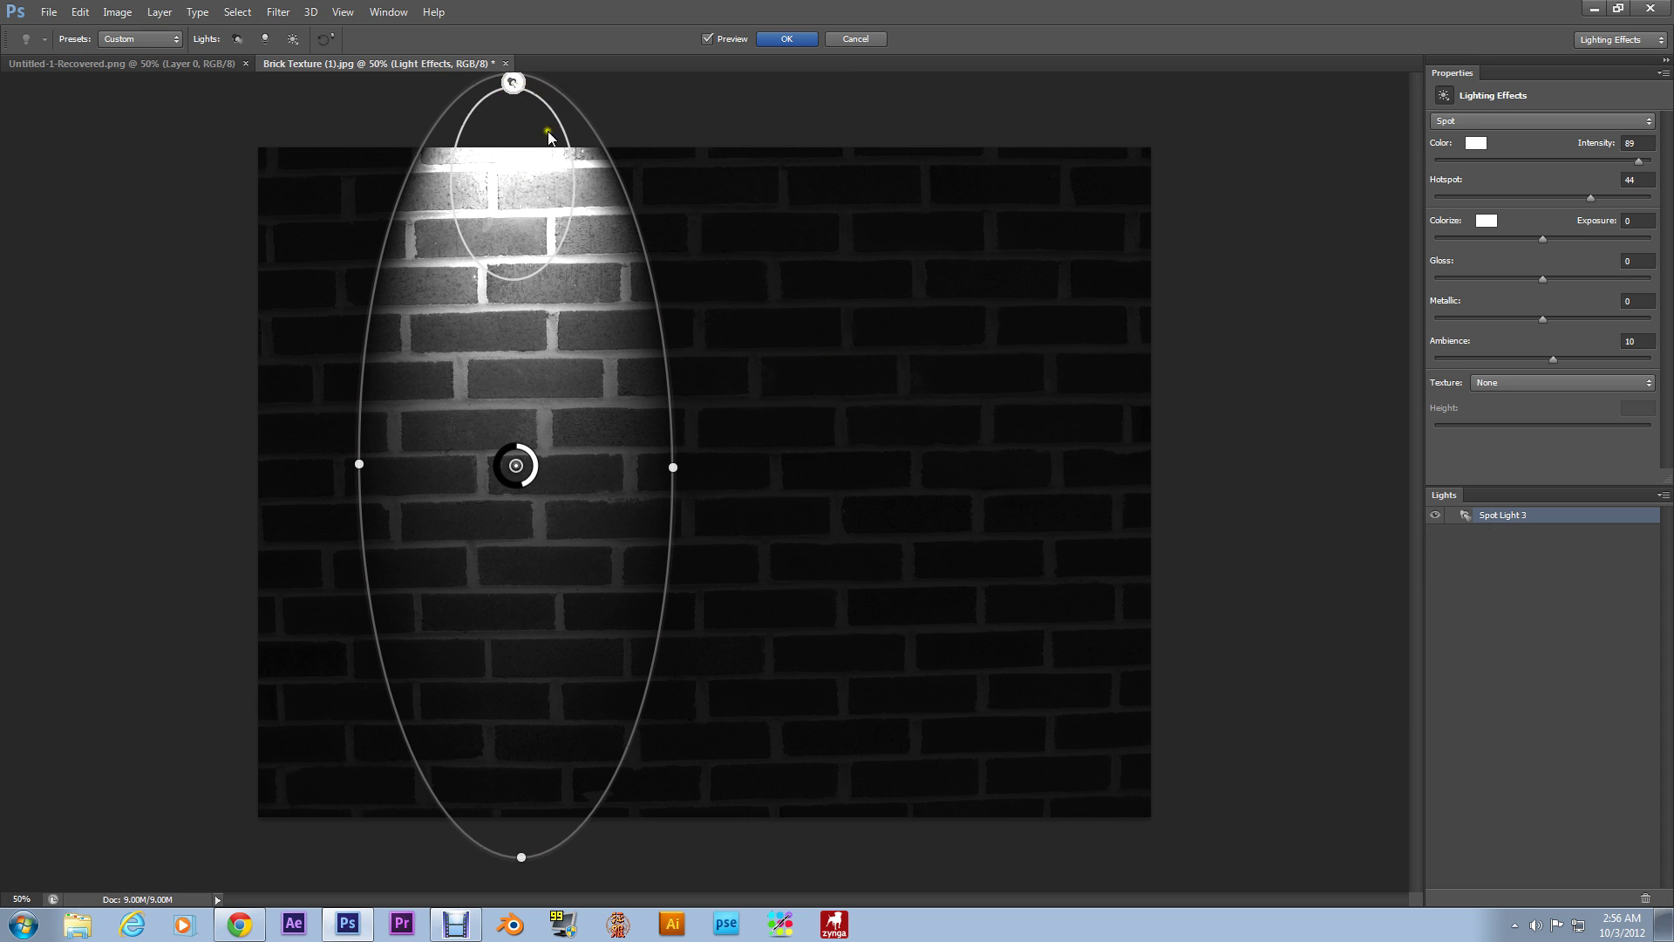
{"action": "left_click_drag", "start_coordinate": [545, 432], "coordinate": [782, 471]}
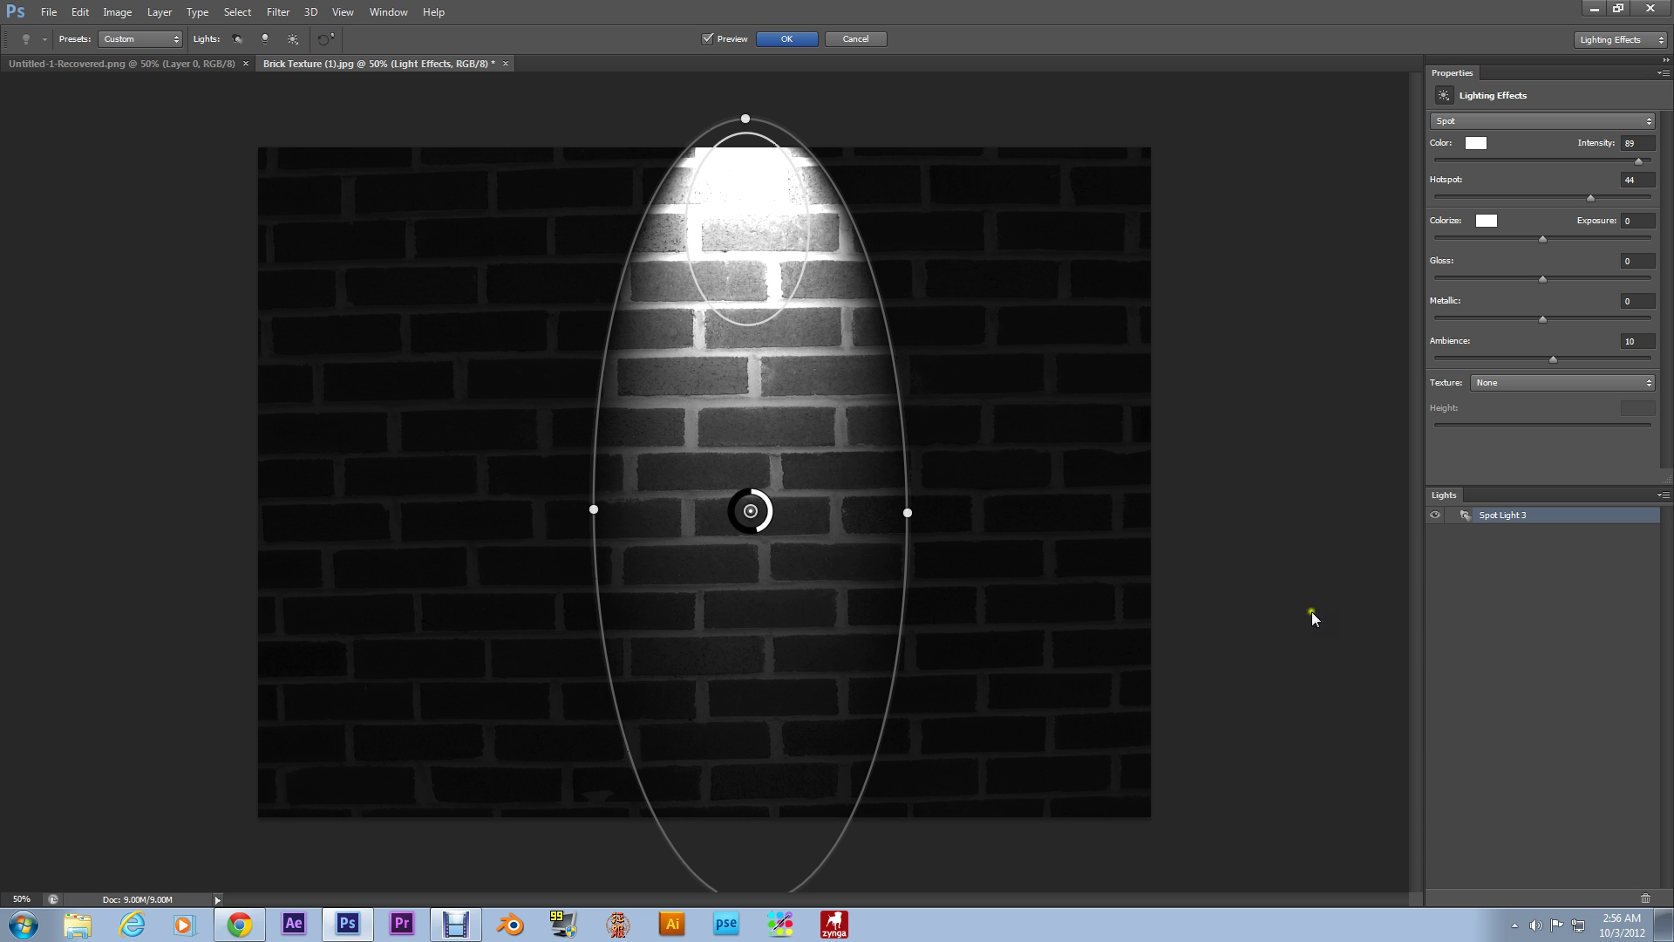
Apply the lighting, dismiss the locked-layer error, then step backward to the plain bricks
{"action": "key", "text": "Return"}
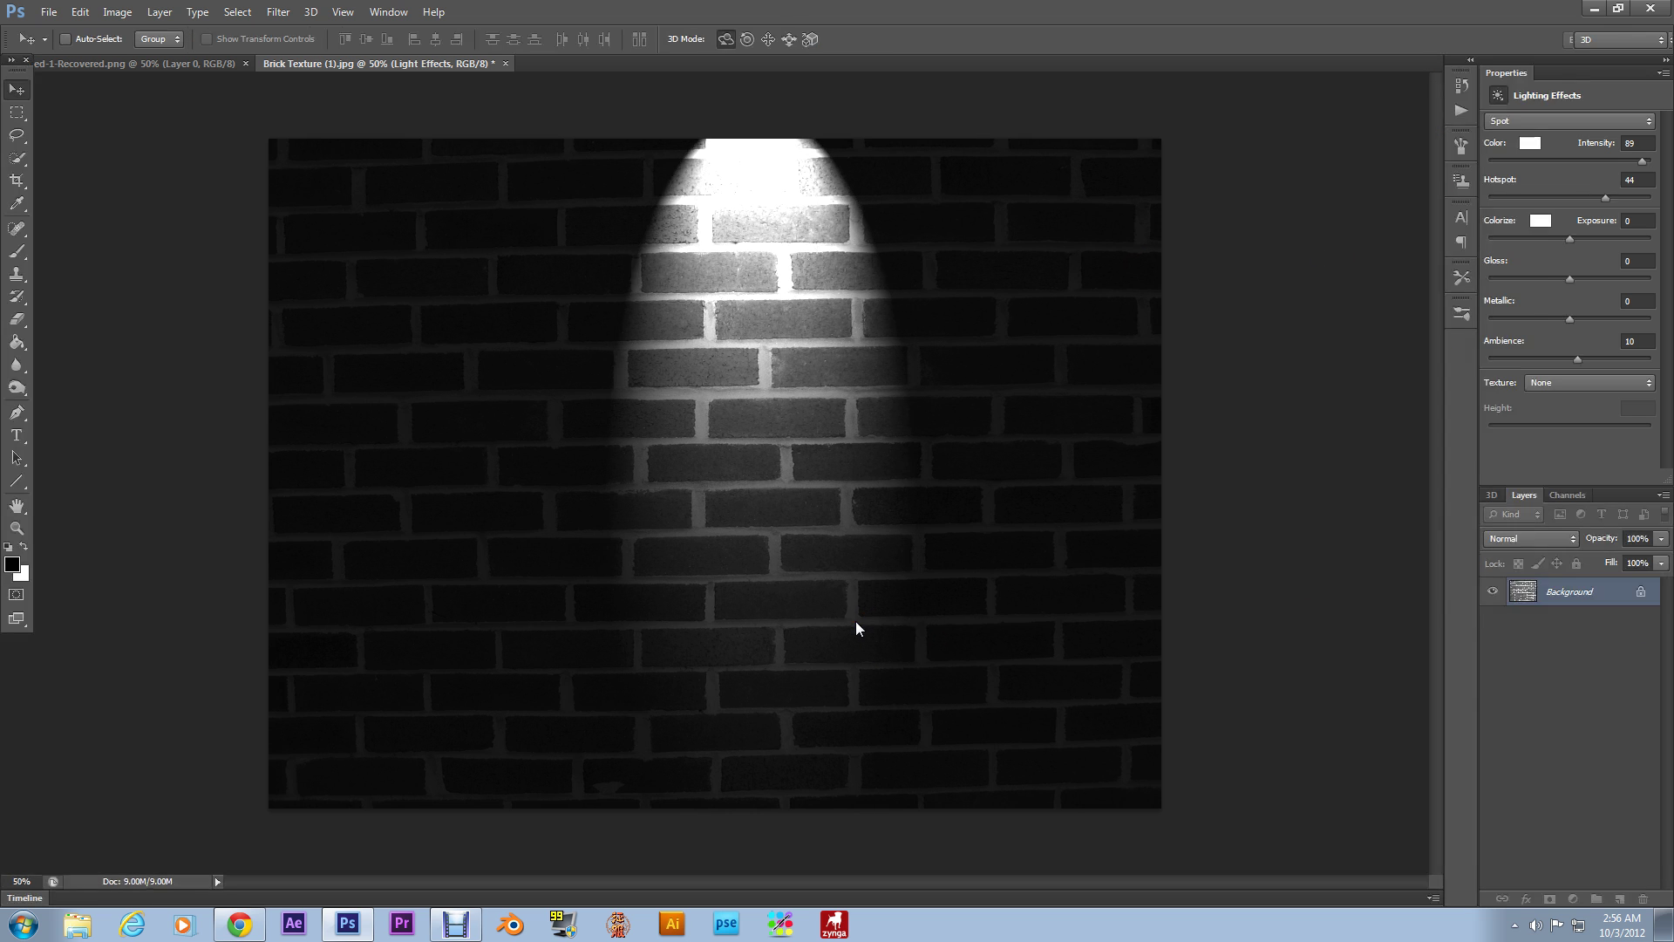
{"action": "left_click", "coordinate": [739, 582]}
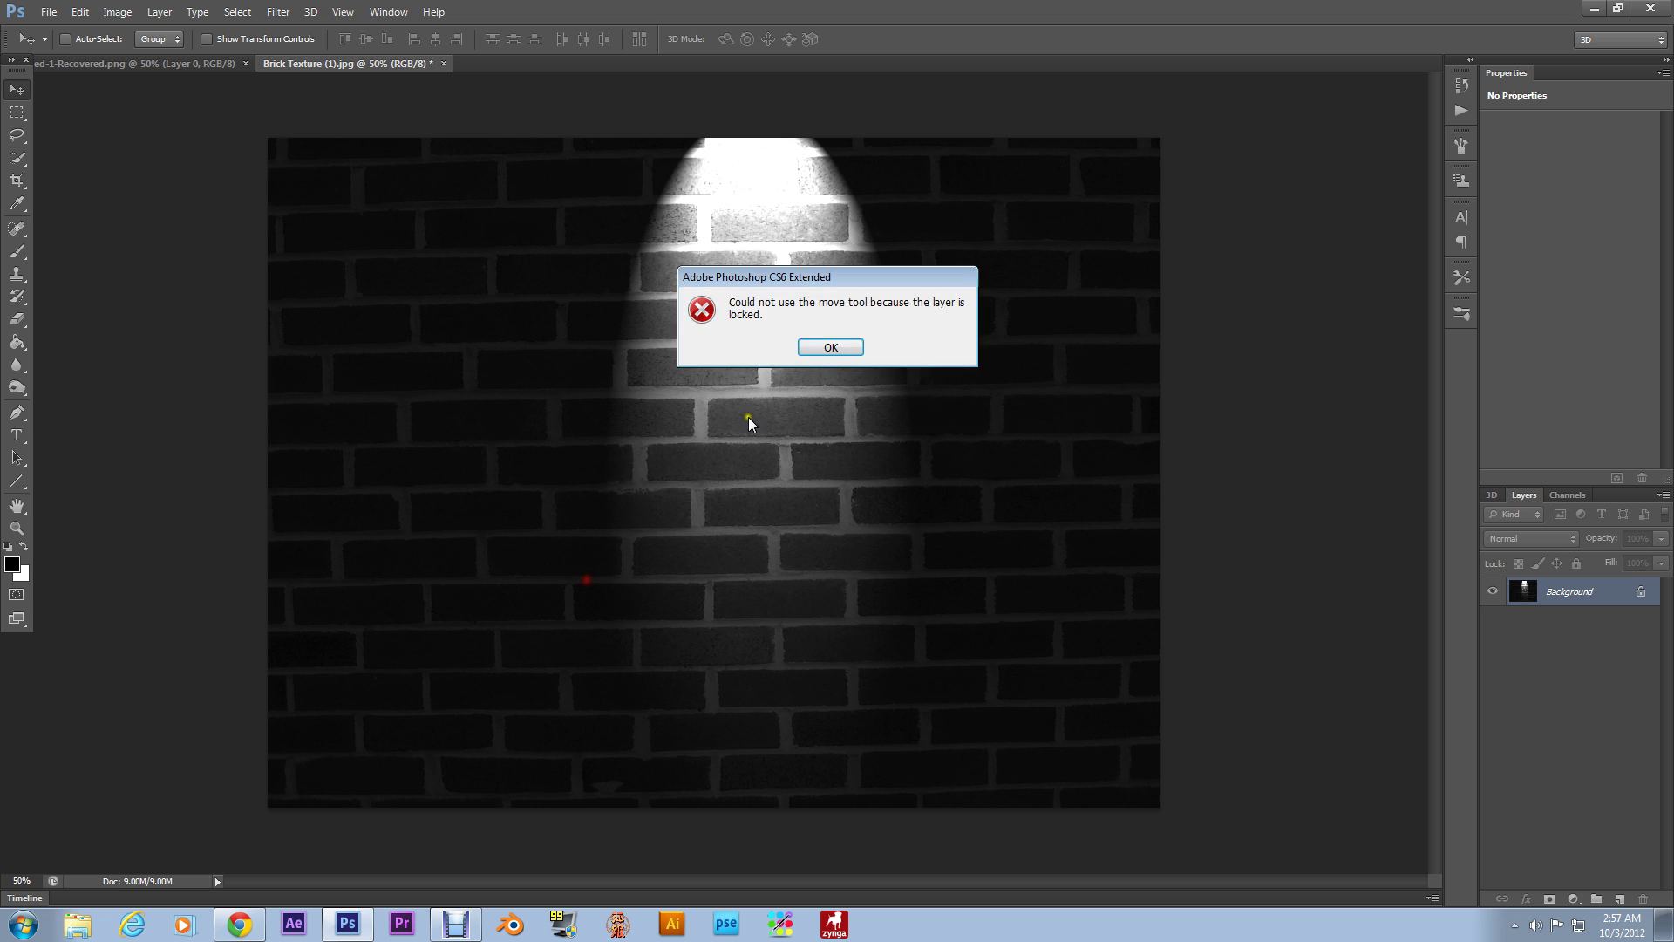
{"action": "left_click", "coordinate": [831, 349]}
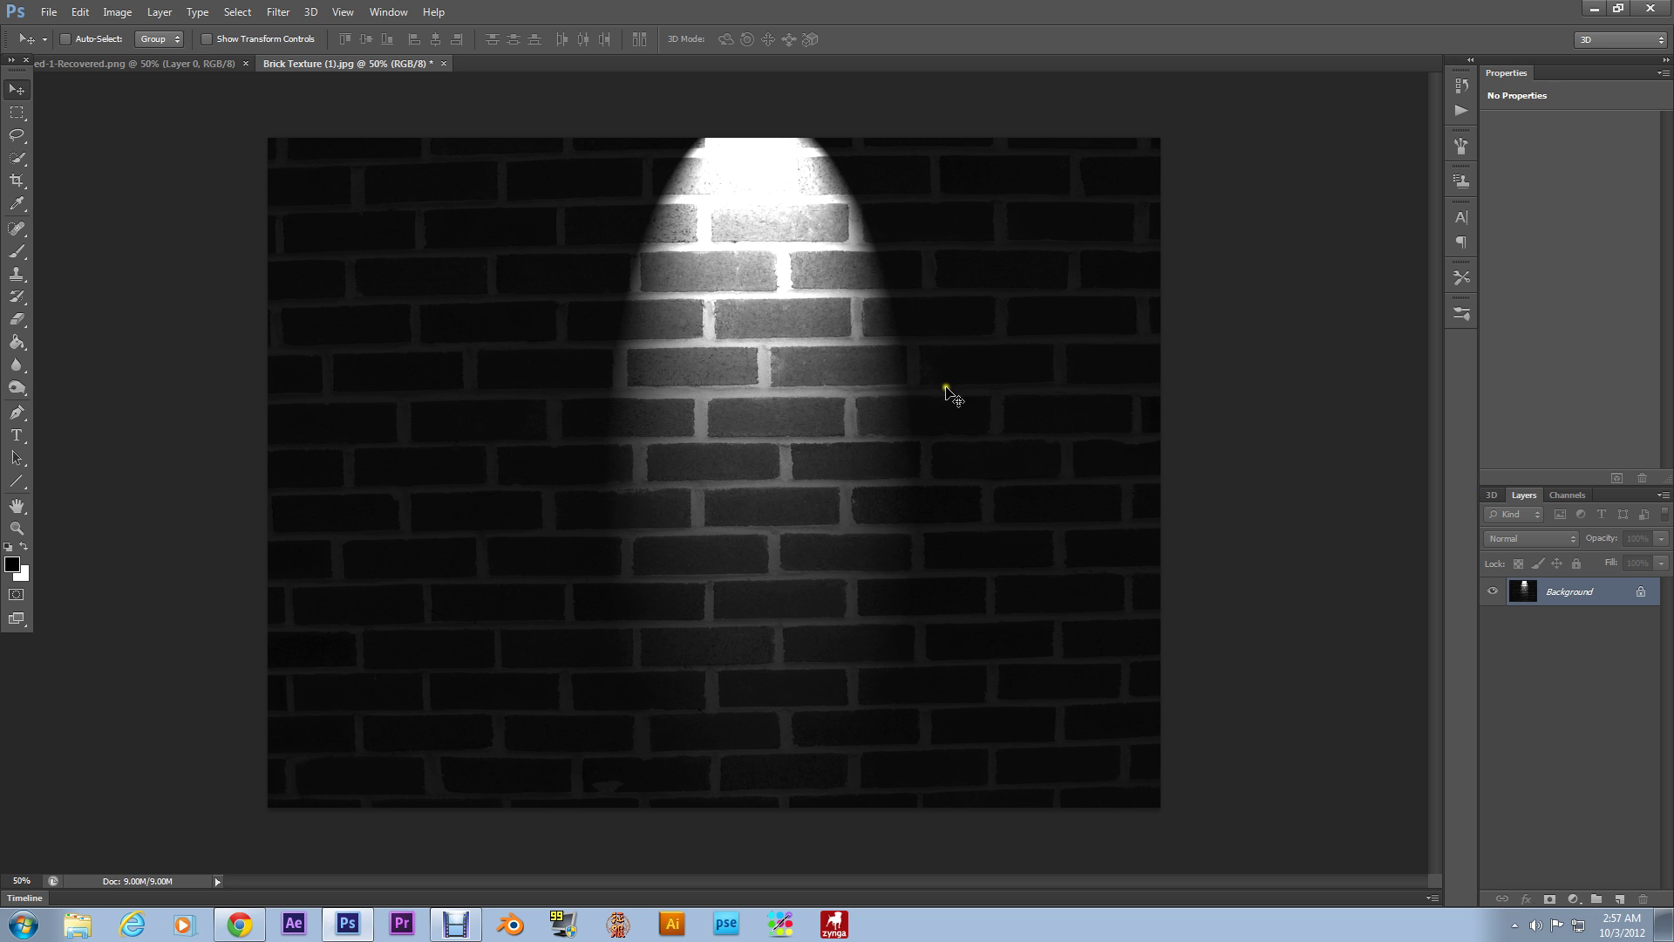
{"action": "left_click", "coordinate": [79, 11]}
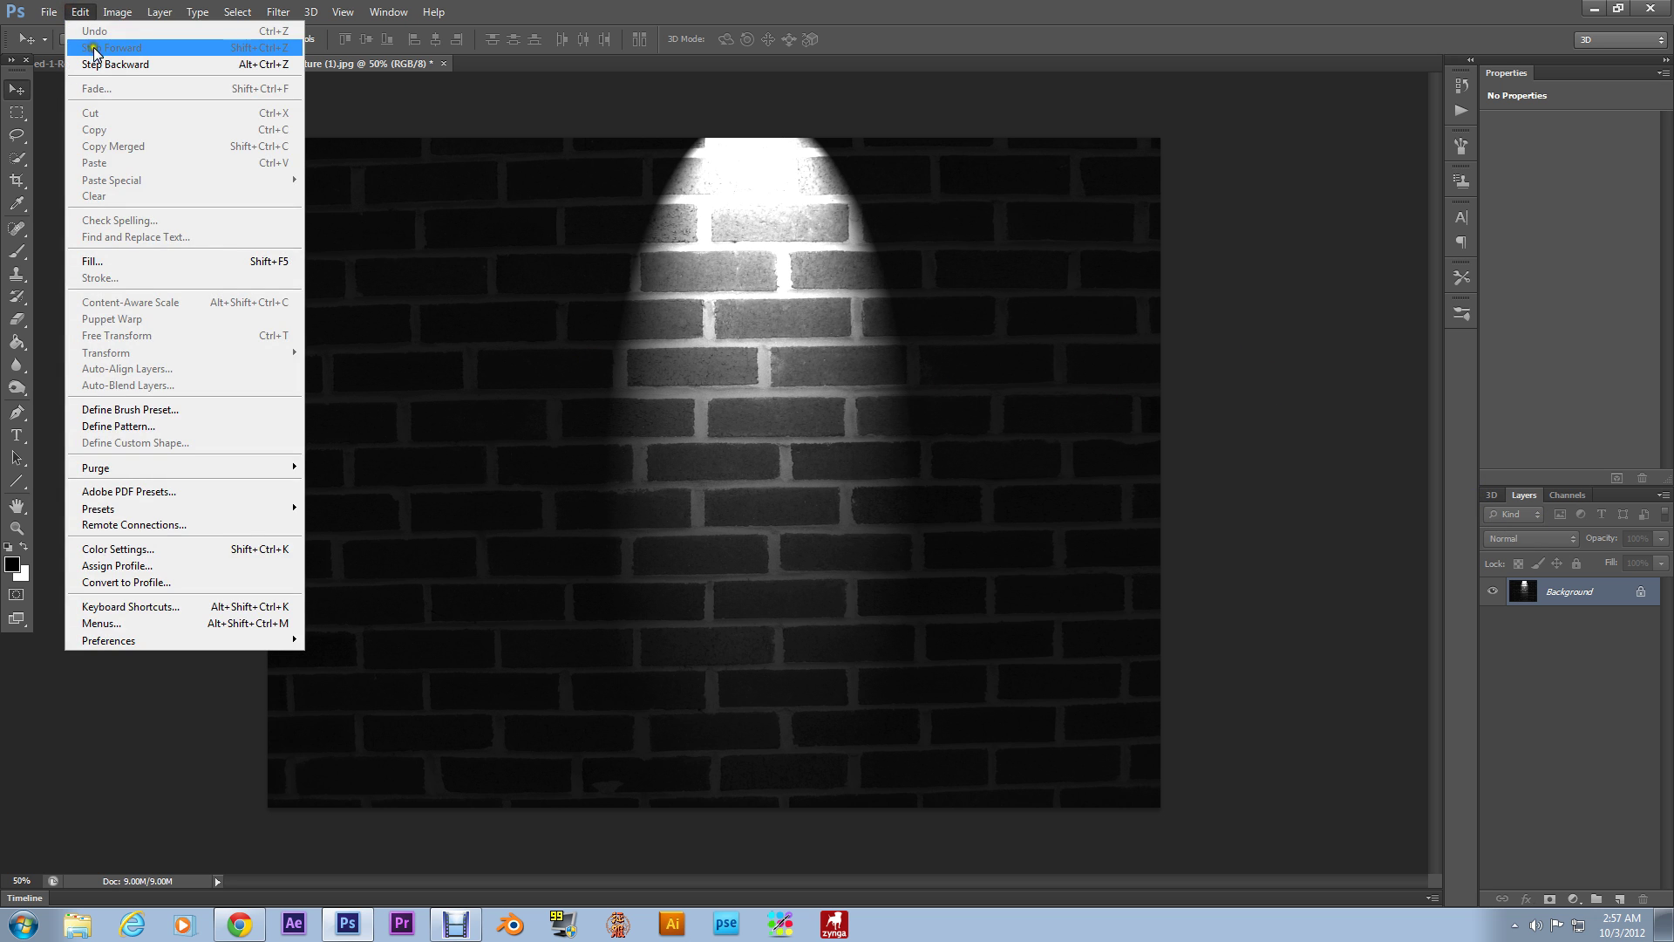
{"action": "left_click", "coordinate": [94, 65]}
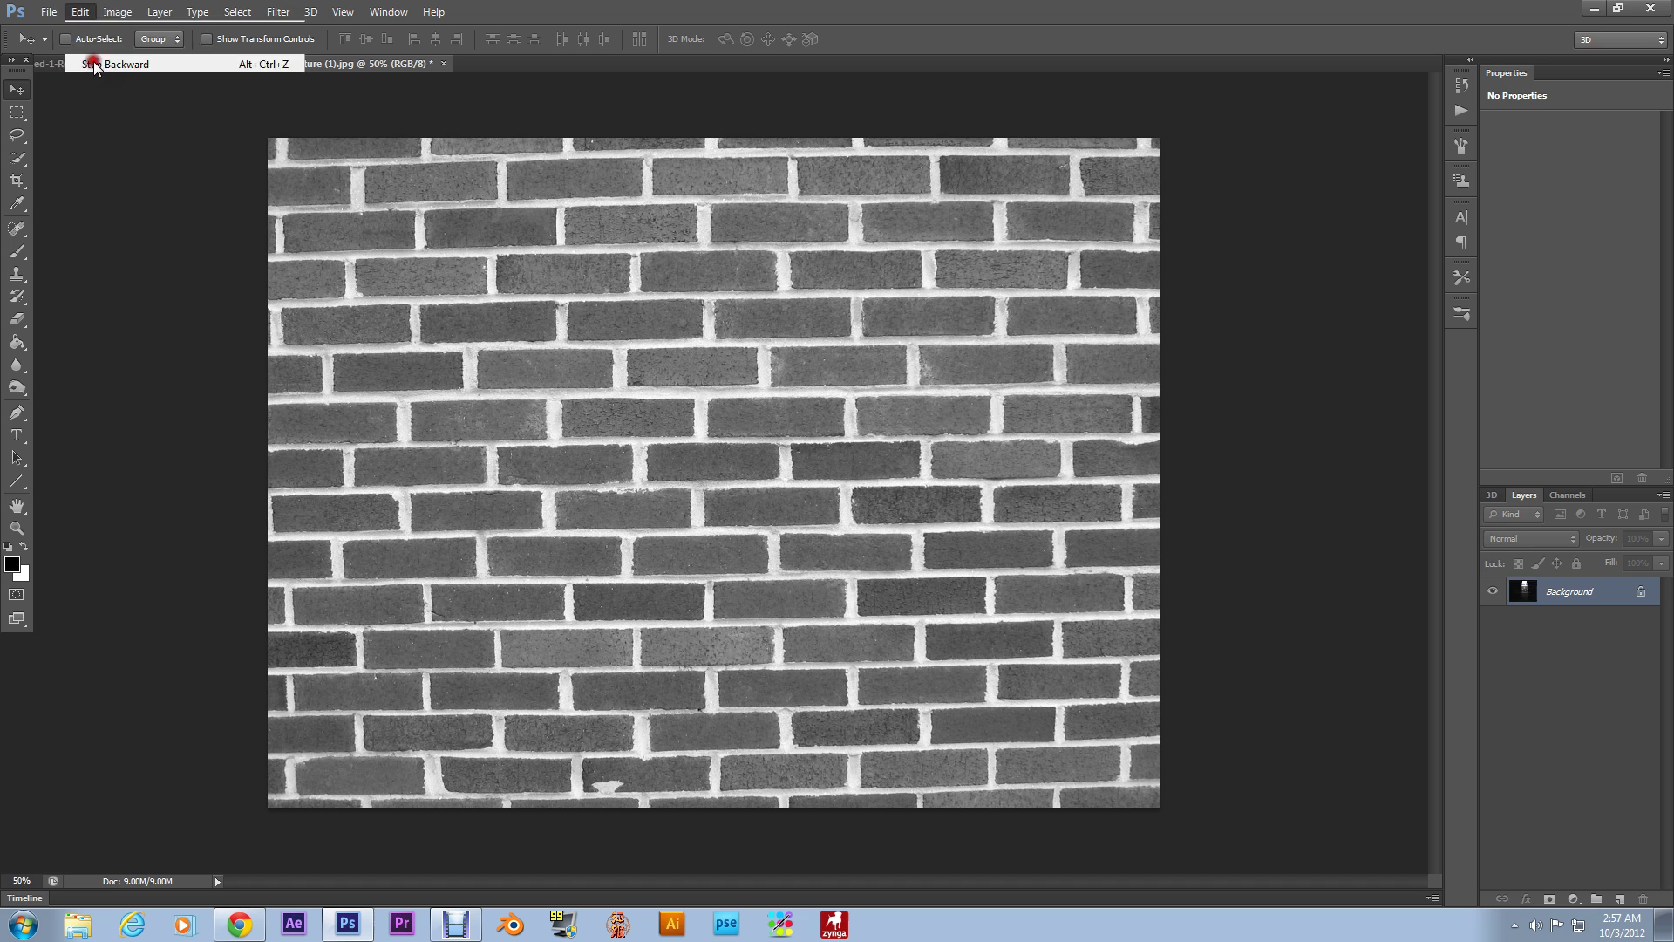
Reopen Lighting Effects and move the spotlight onto the wall's left side
{"action": "left_click", "coordinate": [280, 12]}
{"action": "mouse_move", "coordinate": [296, 254]}
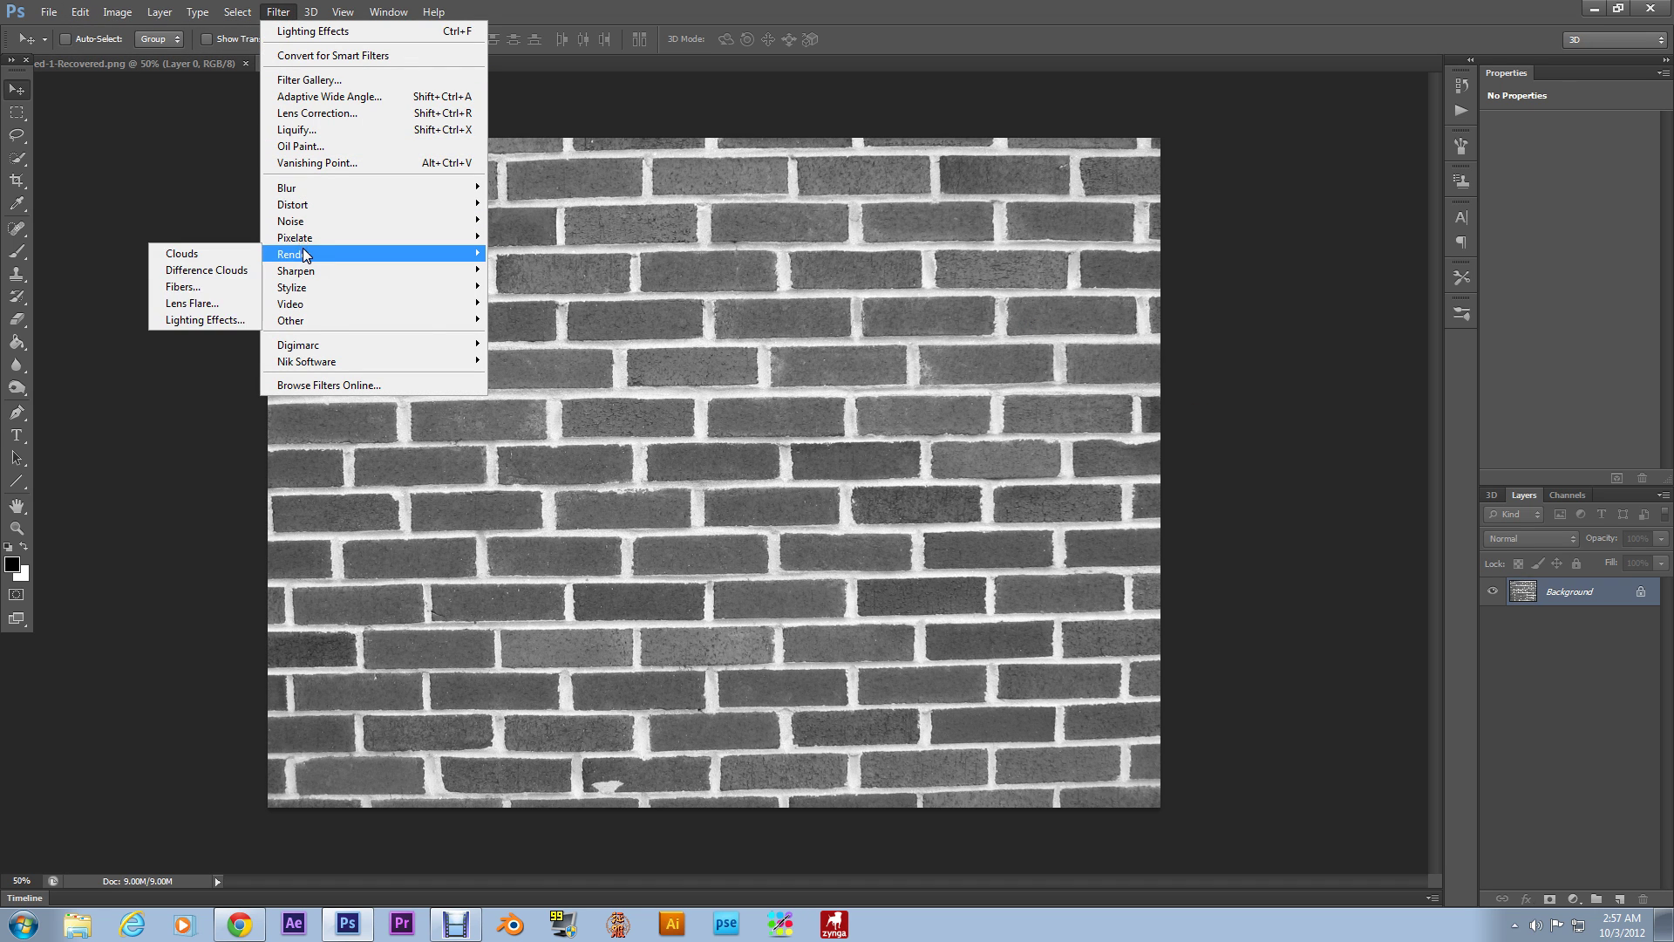
{"action": "left_click", "coordinate": [237, 319]}
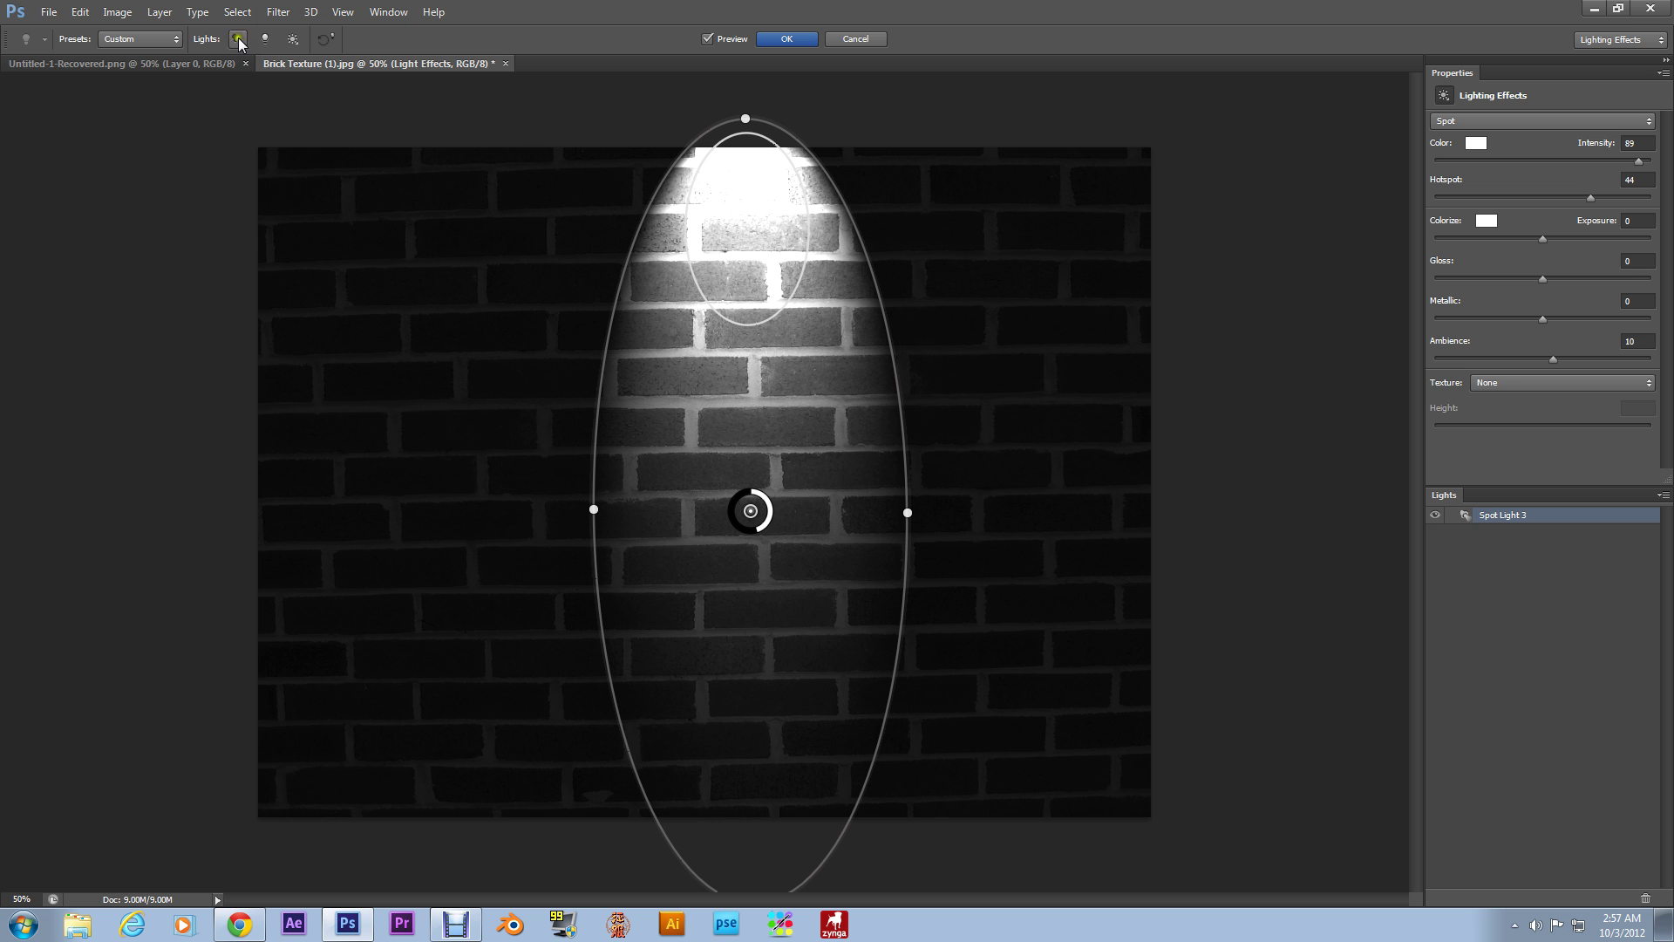
{"action": "left_click_drag", "start_coordinate": [710, 405], "coordinate": [478, 400]}
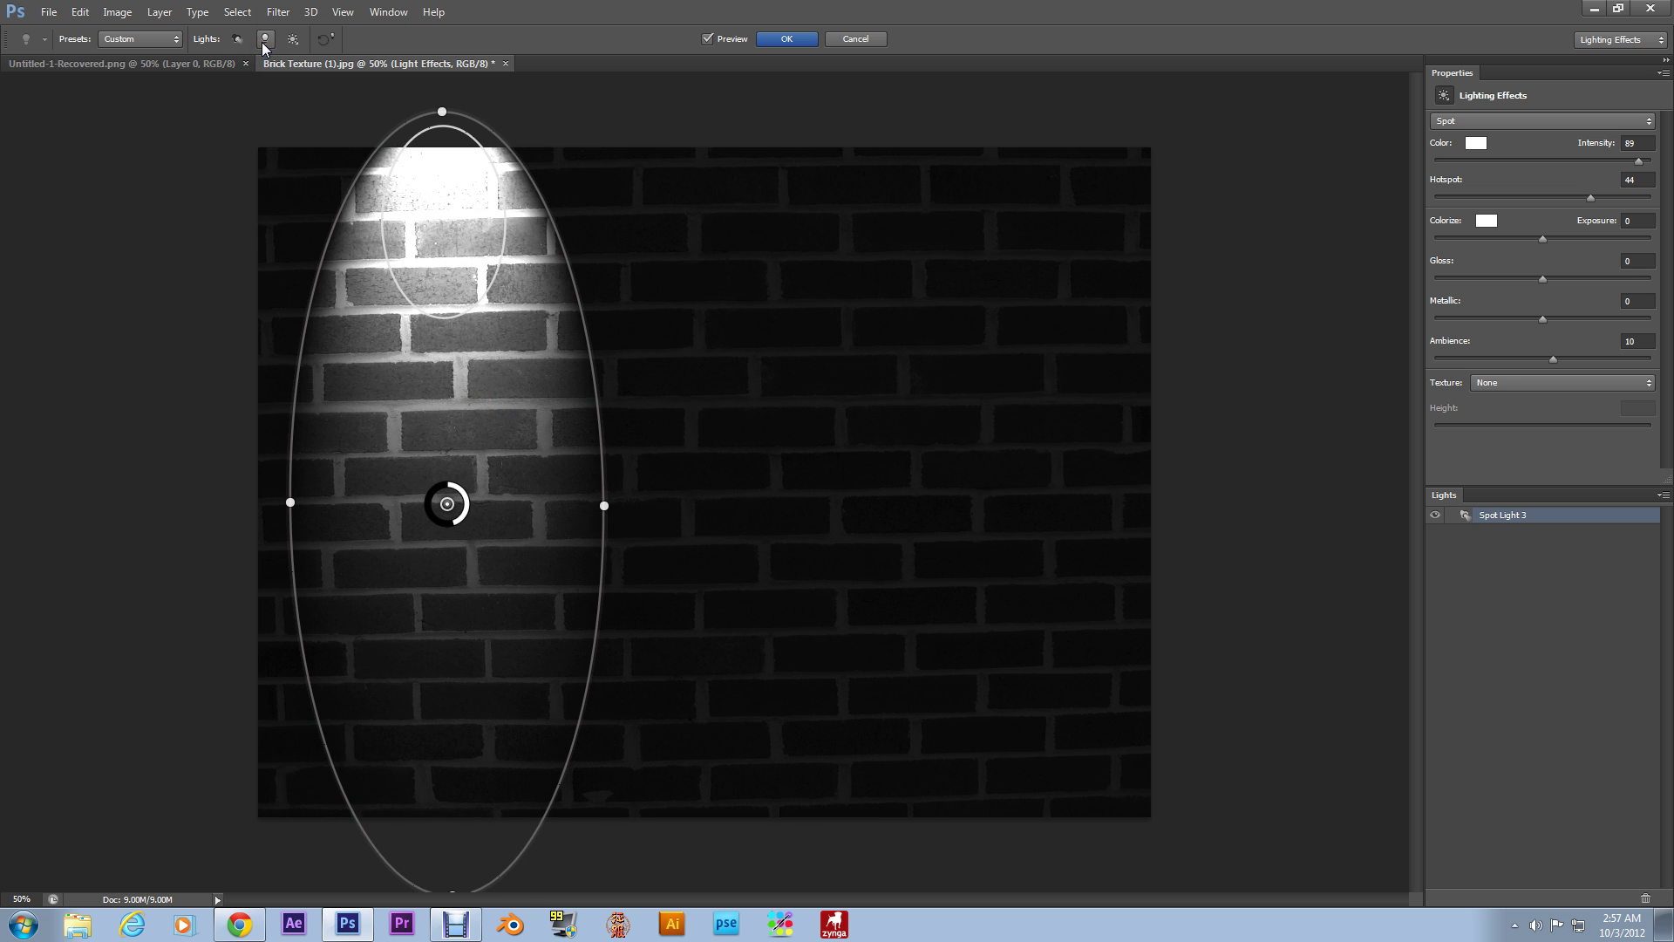
{"action": "left_click", "coordinate": [264, 39]}
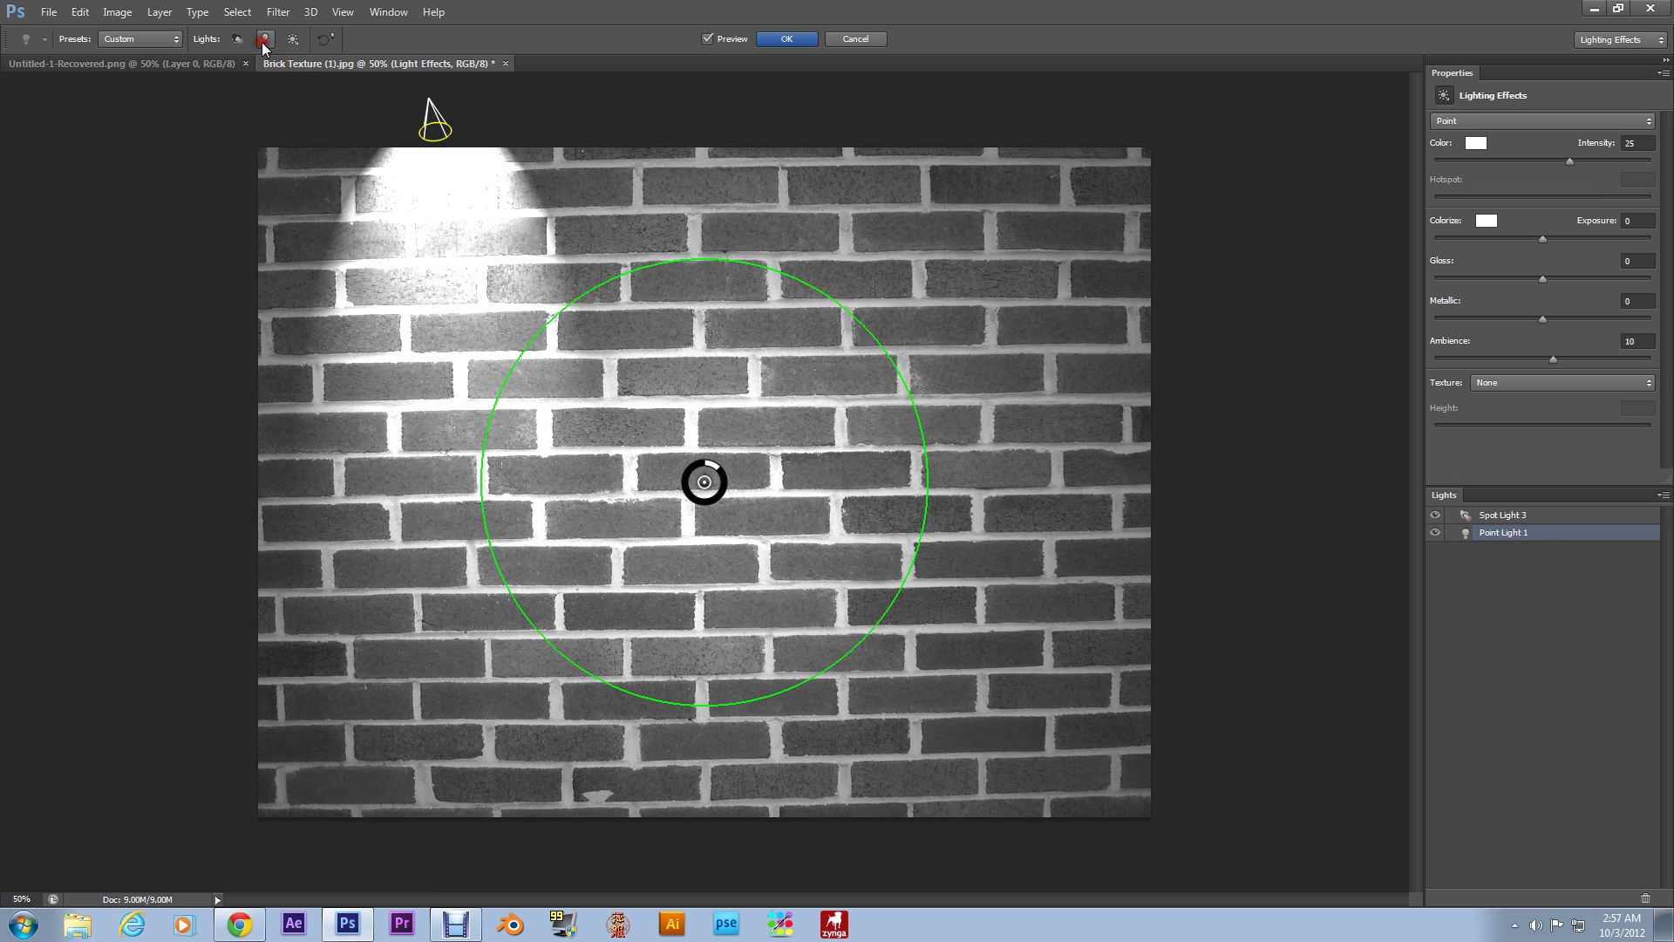
{"action": "left_click_drag", "start_coordinate": [696, 551], "coordinate": [811, 276]}
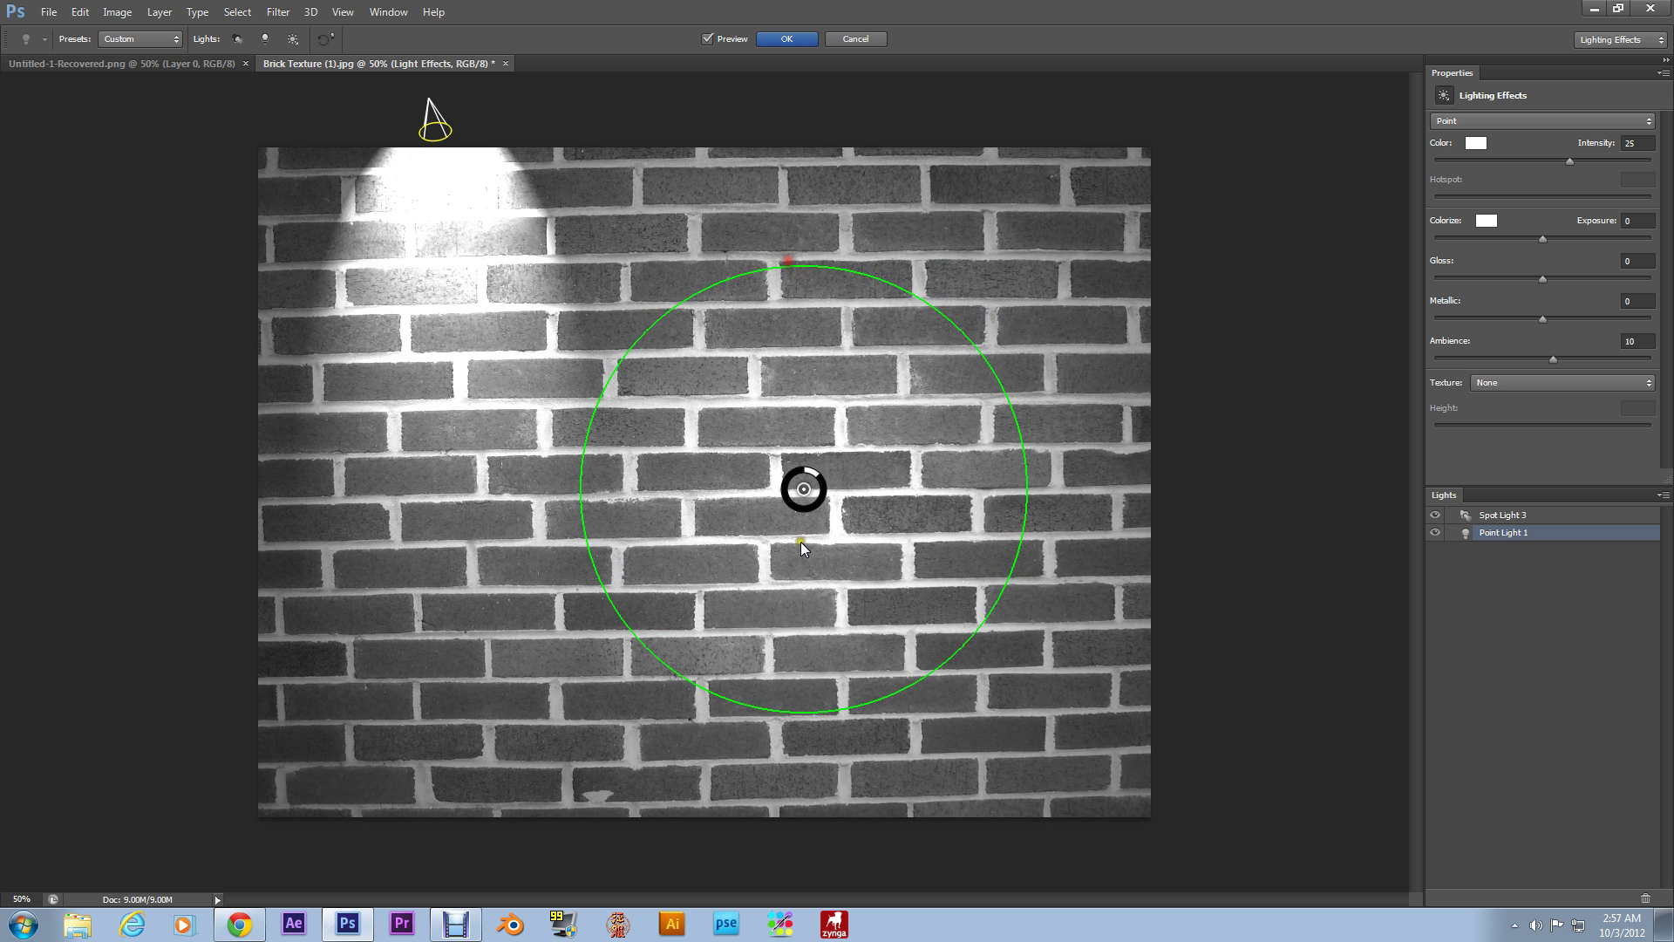
{"action": "left_click_drag", "start_coordinate": [812, 489], "coordinate": [851, 600]}
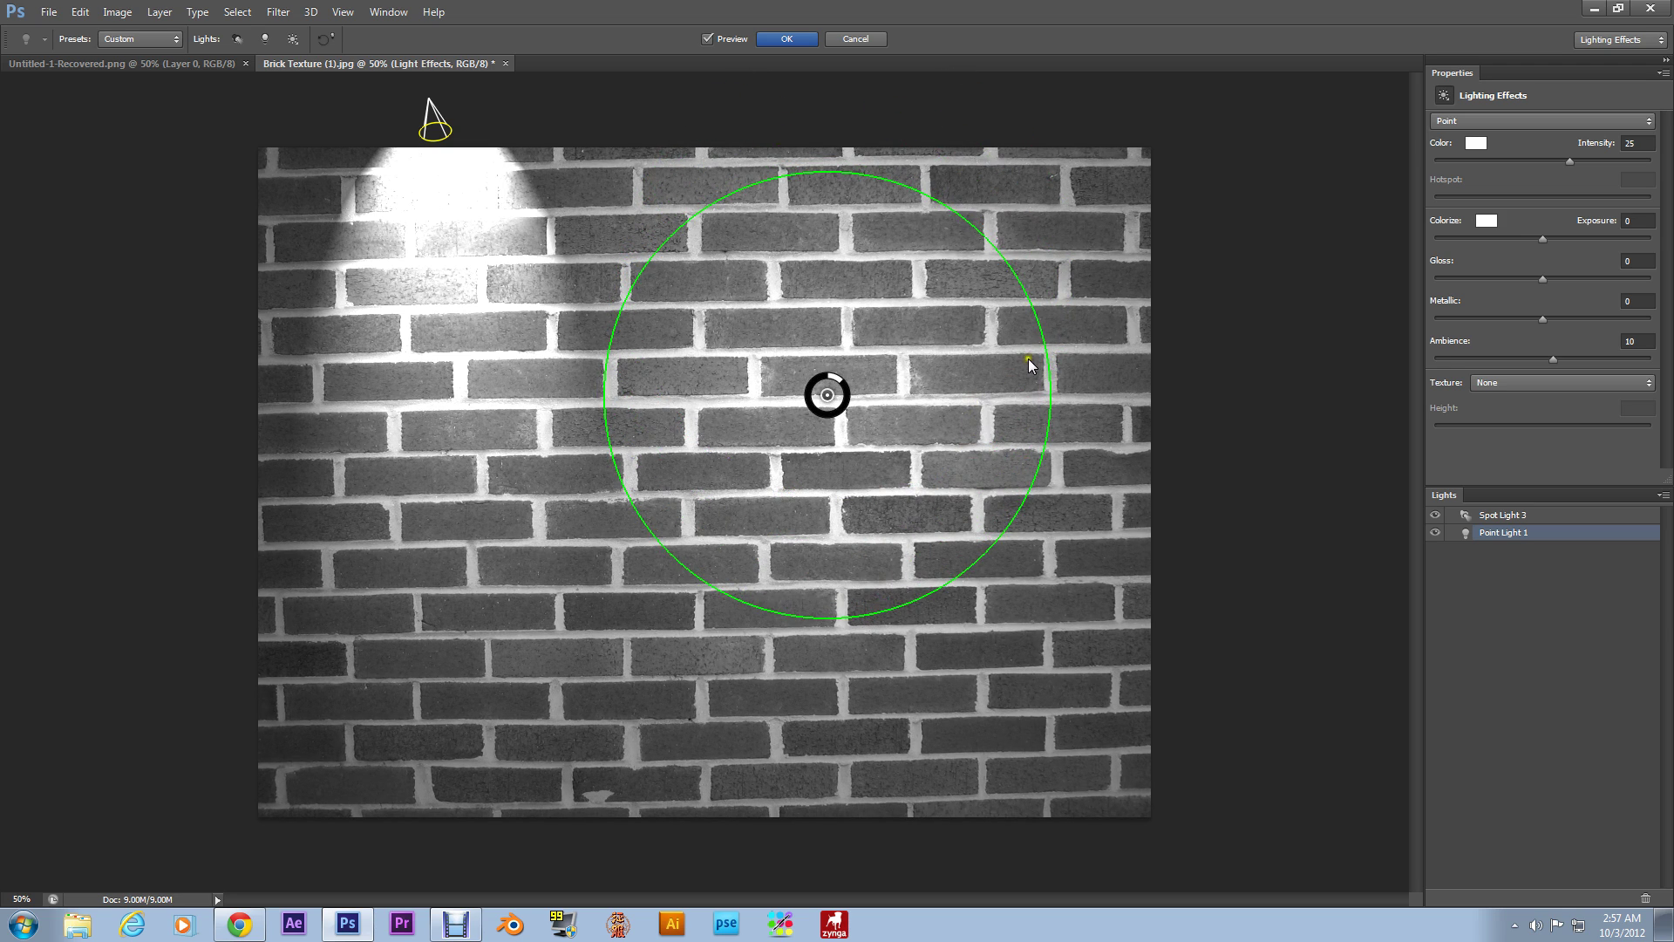
{"action": "left_click_drag", "start_coordinate": [853, 415], "coordinate": [857, 471]}
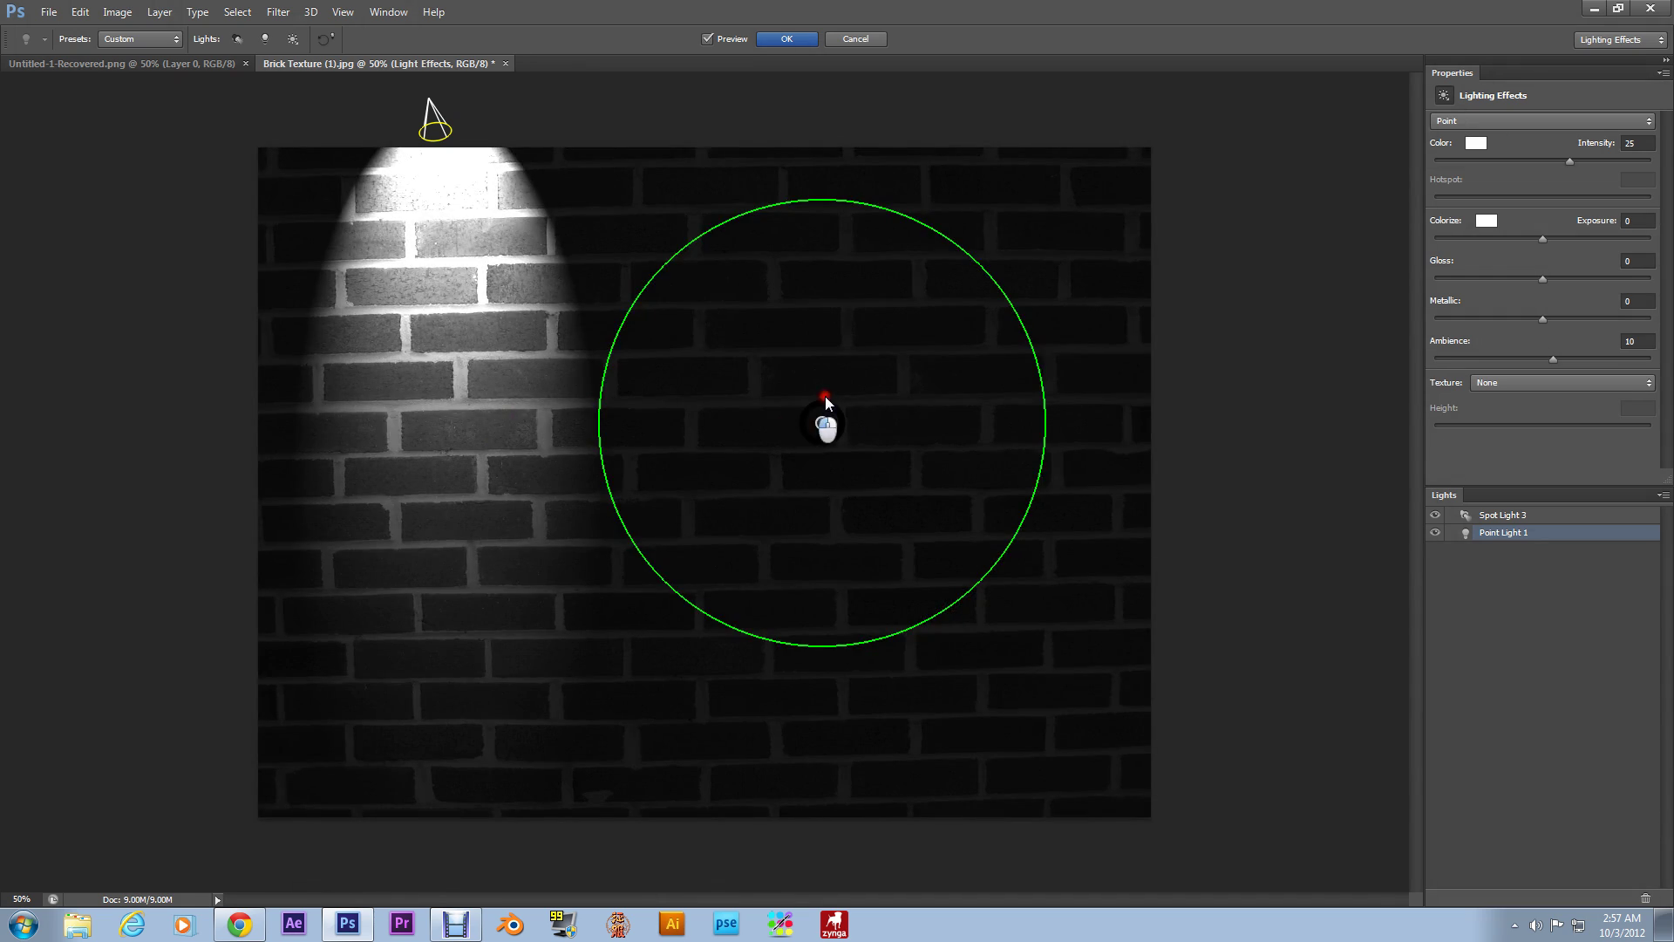
{"action": "left_click", "coordinate": [826, 402]}
{"action": "left_click", "coordinate": [1645, 898]}
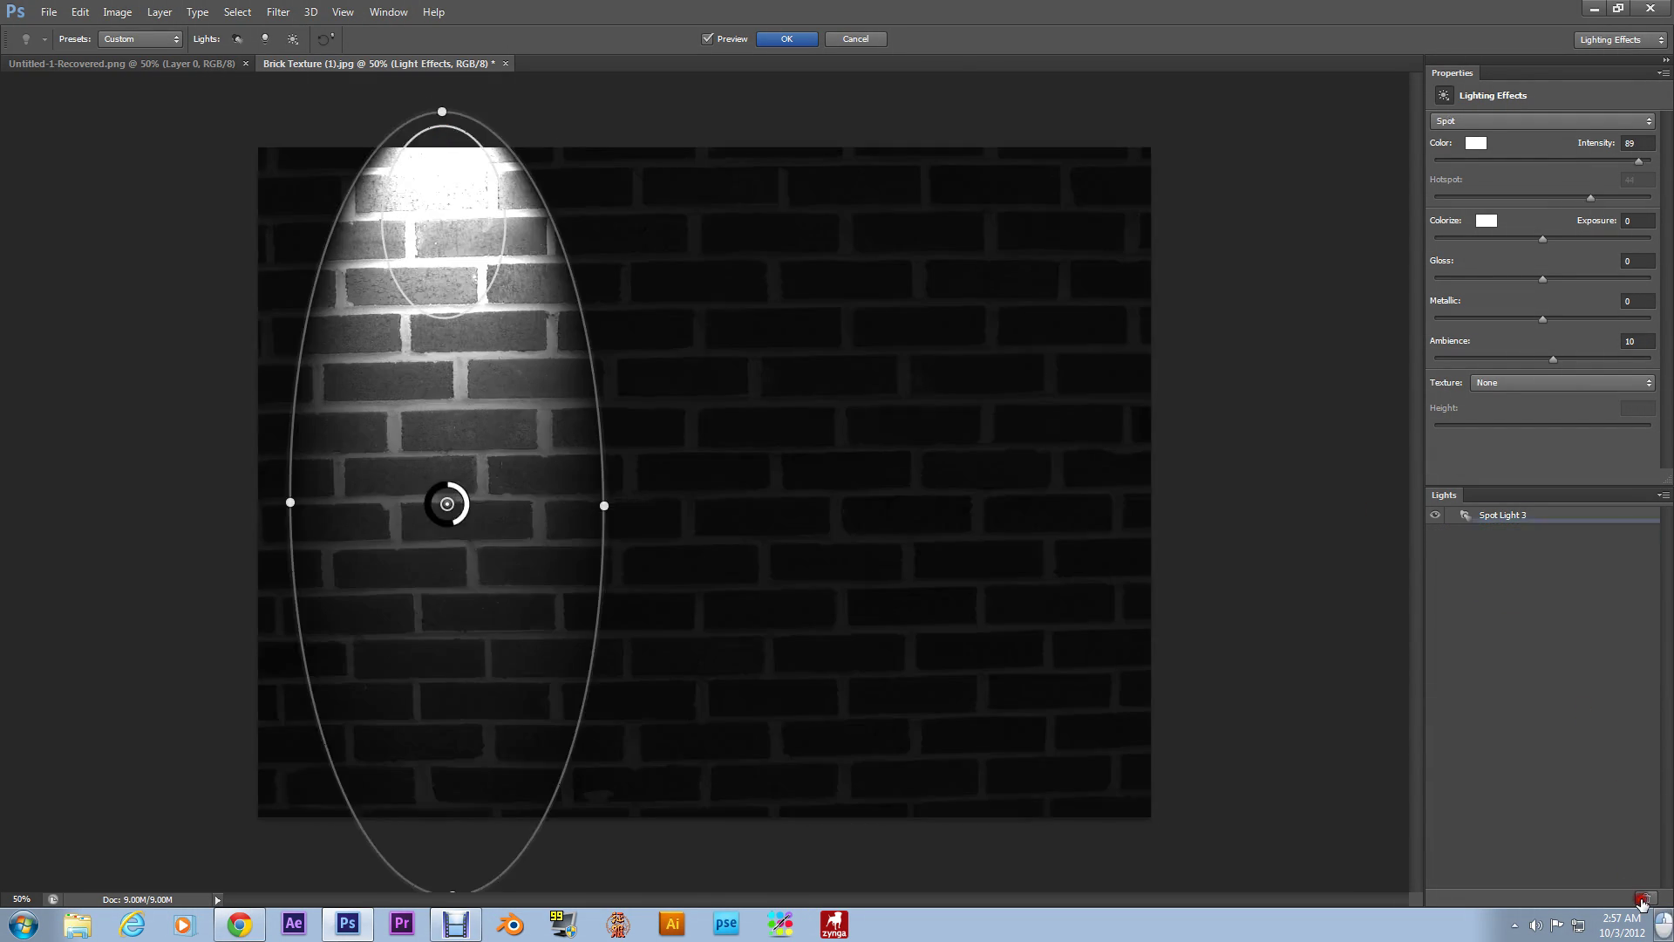
Add an Infinite Light and drag its direction handle so the wall outside the spotlight darkens
{"action": "left_click", "coordinate": [292, 40]}
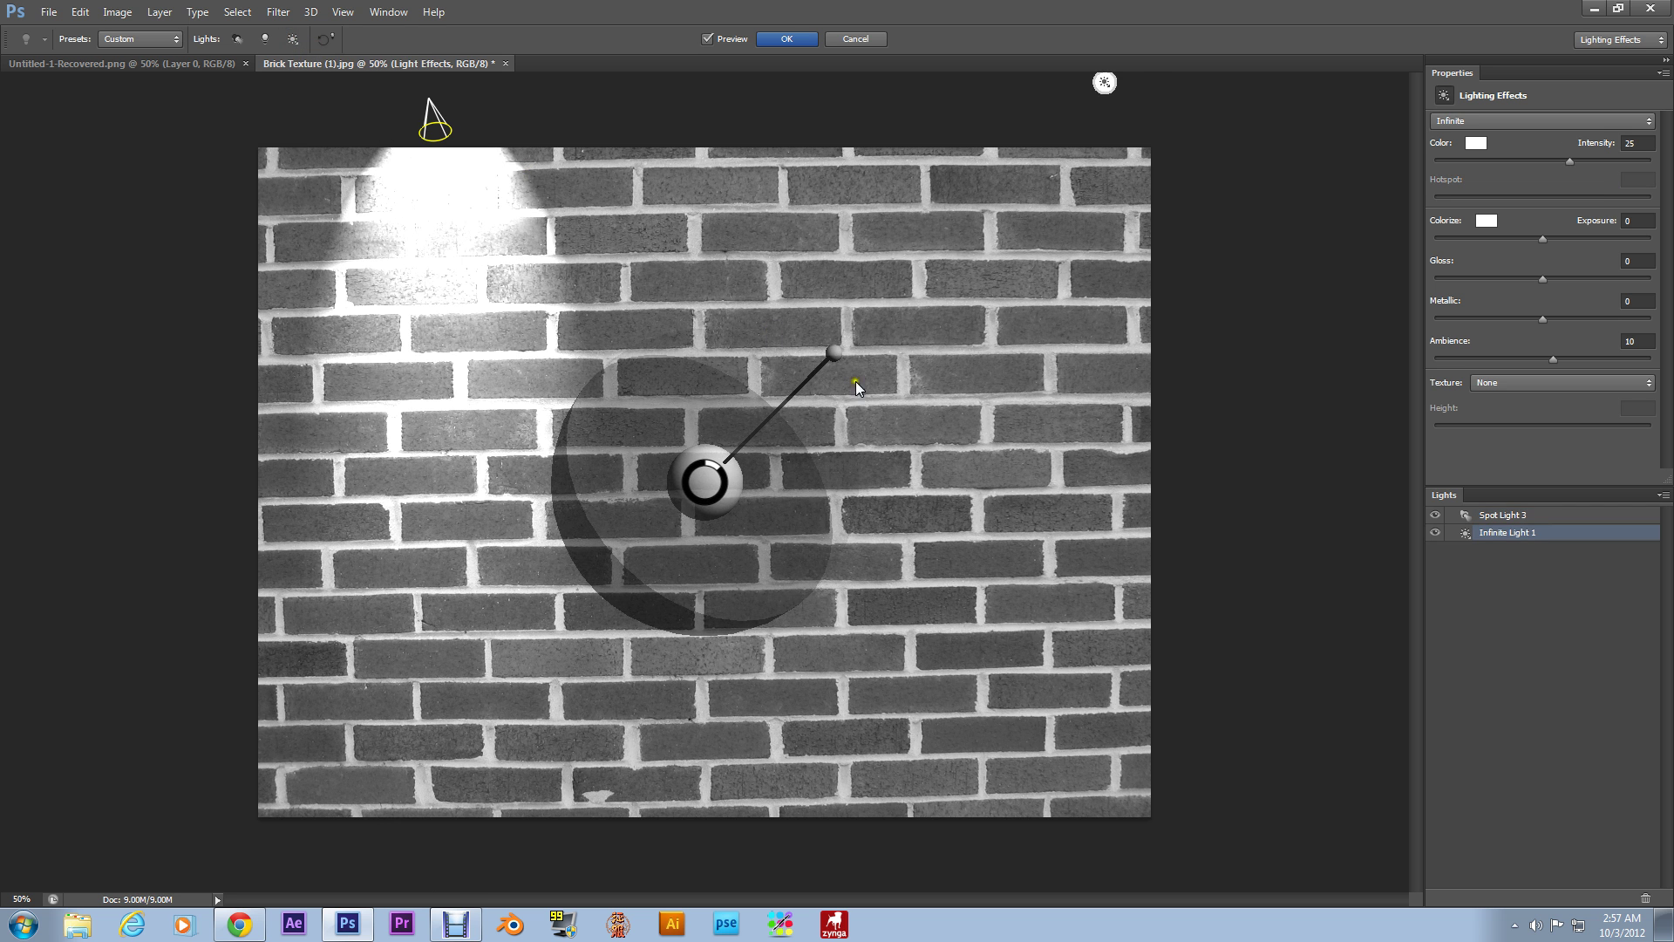
{"action": "left_click_drag", "start_coordinate": [835, 353], "coordinate": [716, 120]}
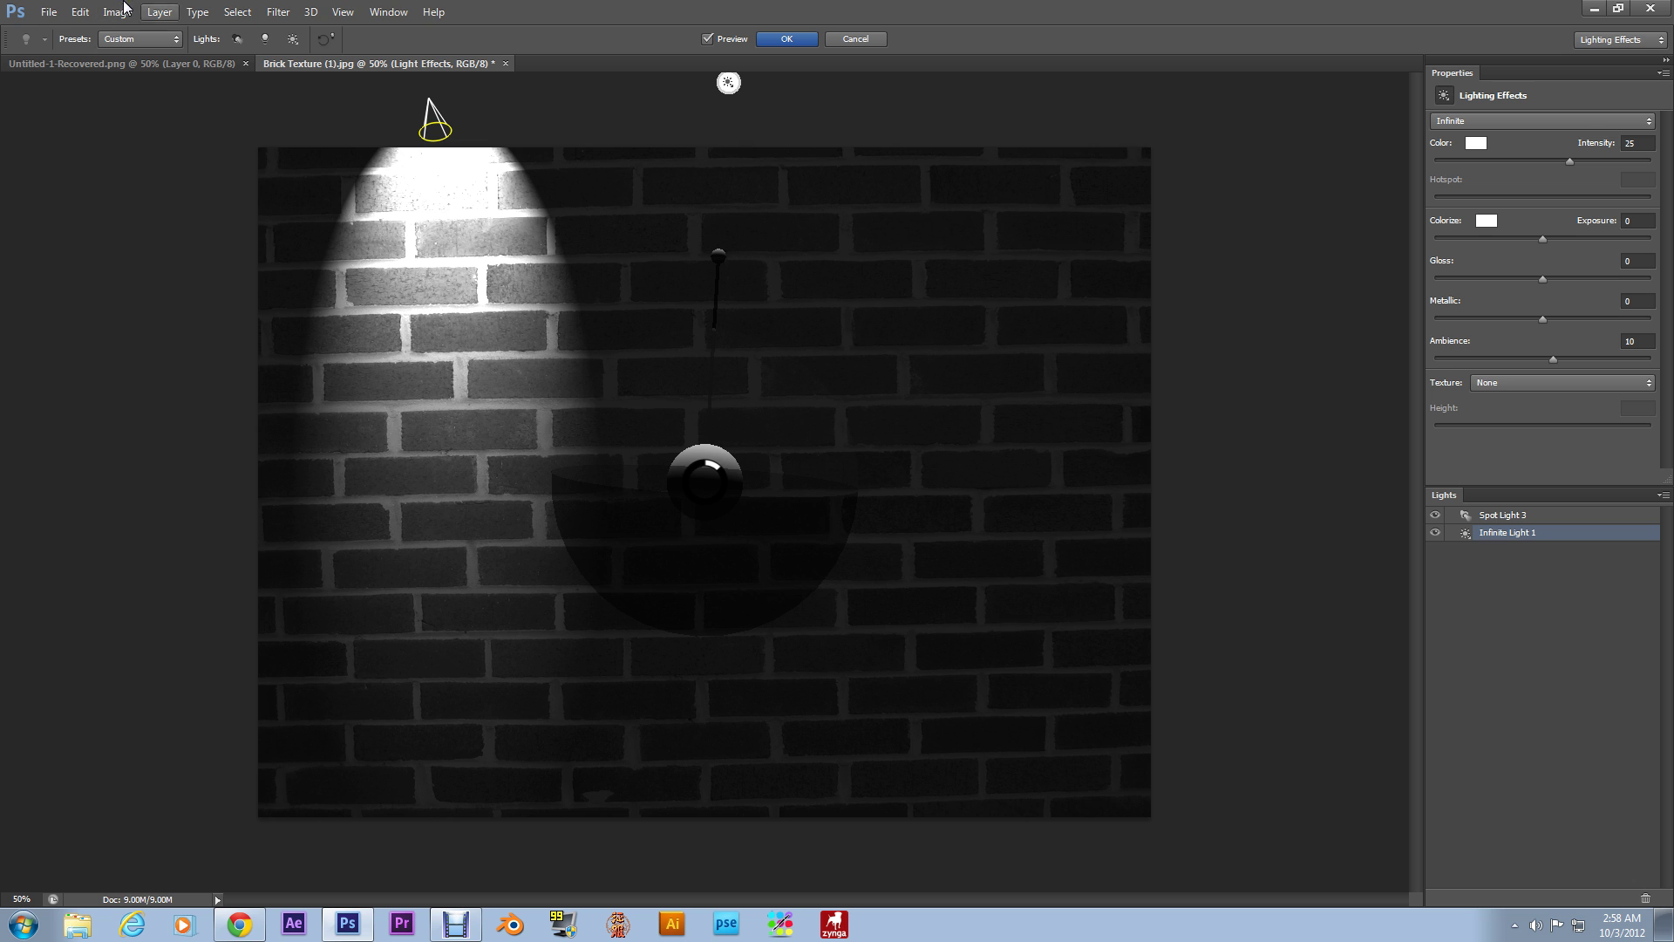
Delete Infinite Light 1, centre Spot Light 3 on the wall and drag its ellipse edge outward
{"action": "left_click", "coordinate": [1646, 898]}
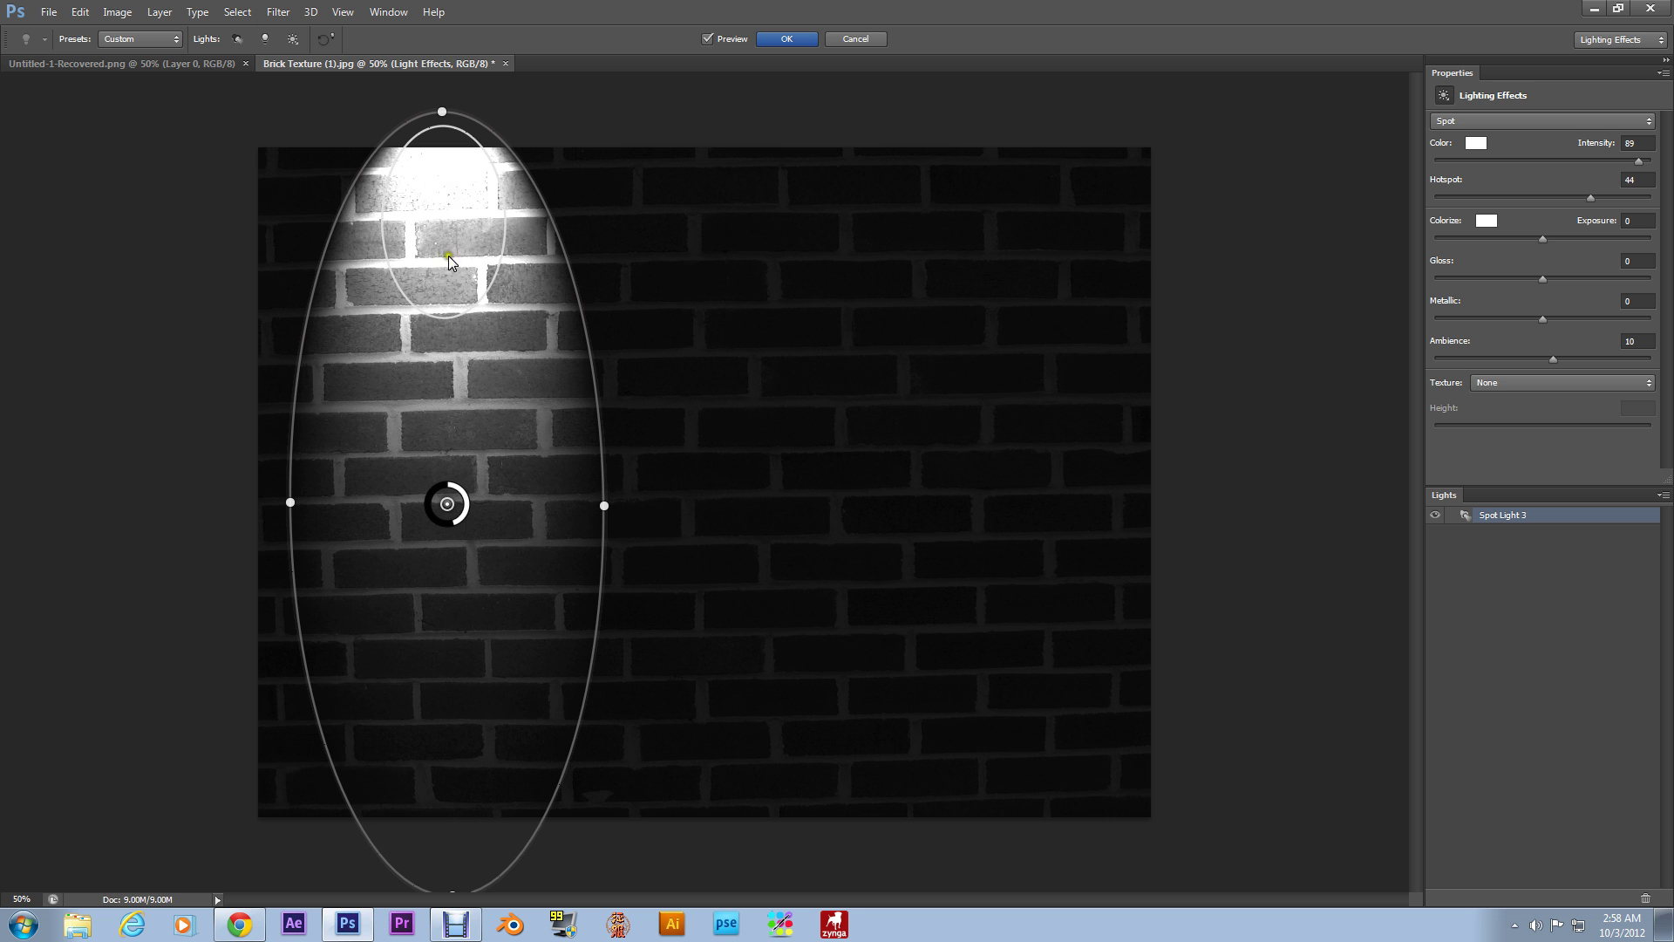
{"action": "left_click_drag", "start_coordinate": [441, 393], "coordinate": [735, 385]}
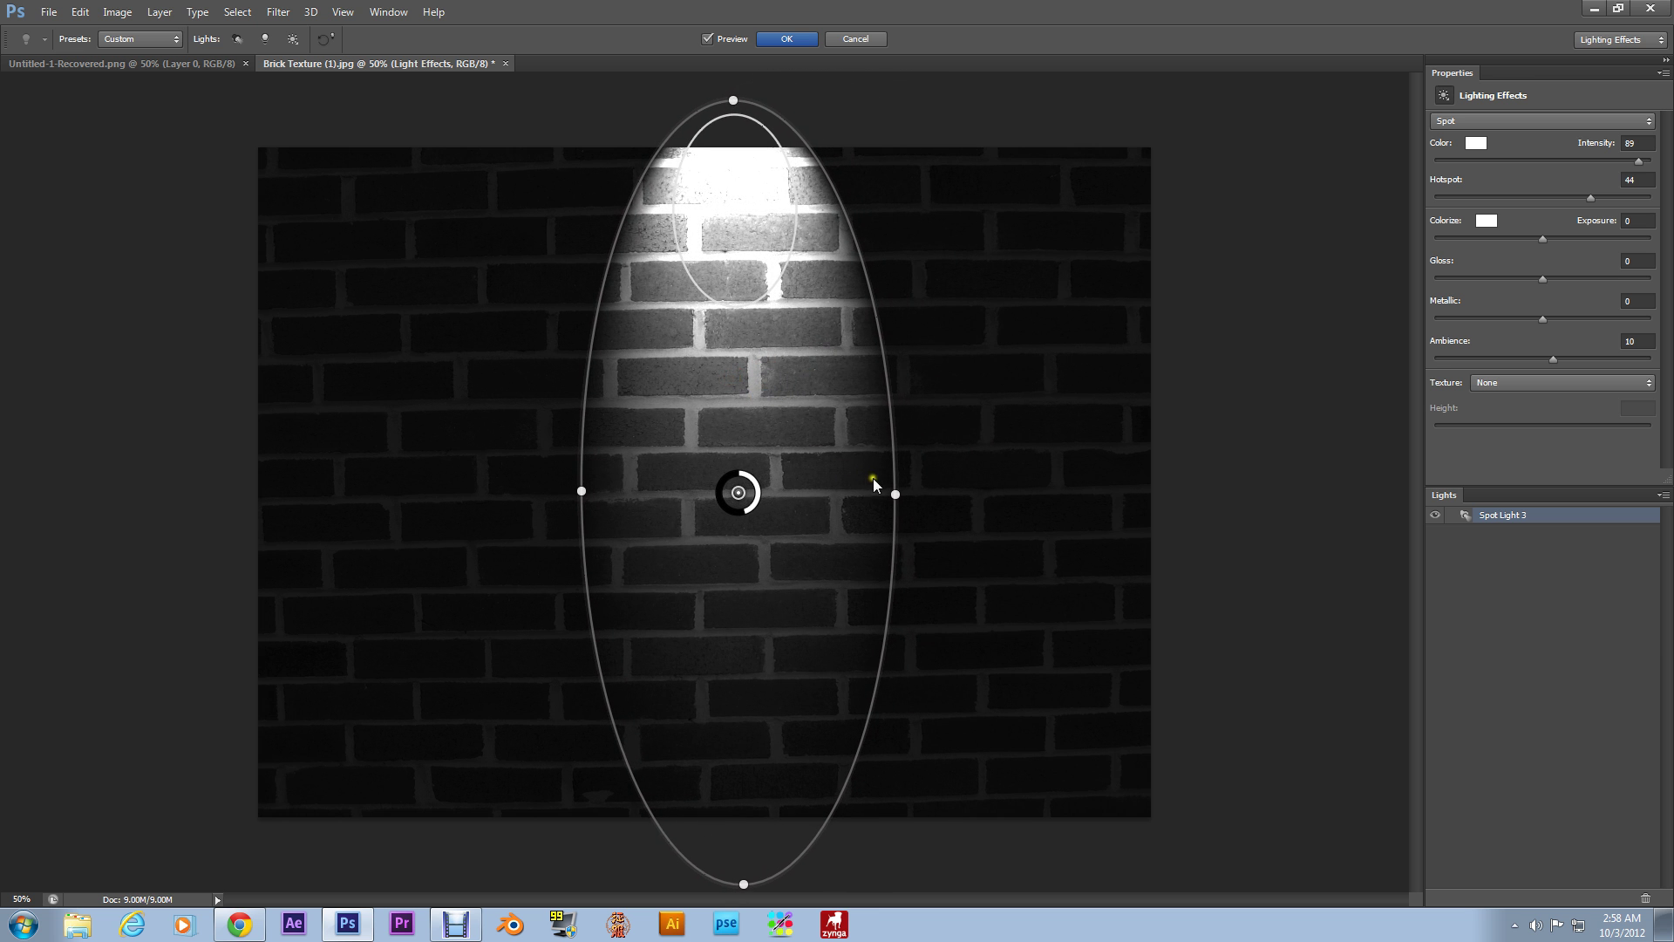
{"action": "mouse_move", "coordinate": [896, 497]}
{"action": "left_mouse_down"}
{"action": "mouse_move", "coordinate": [935, 499]}
{"action": "mouse_move", "coordinate": [922, 496]}
{"action": "left_mouse_up"}
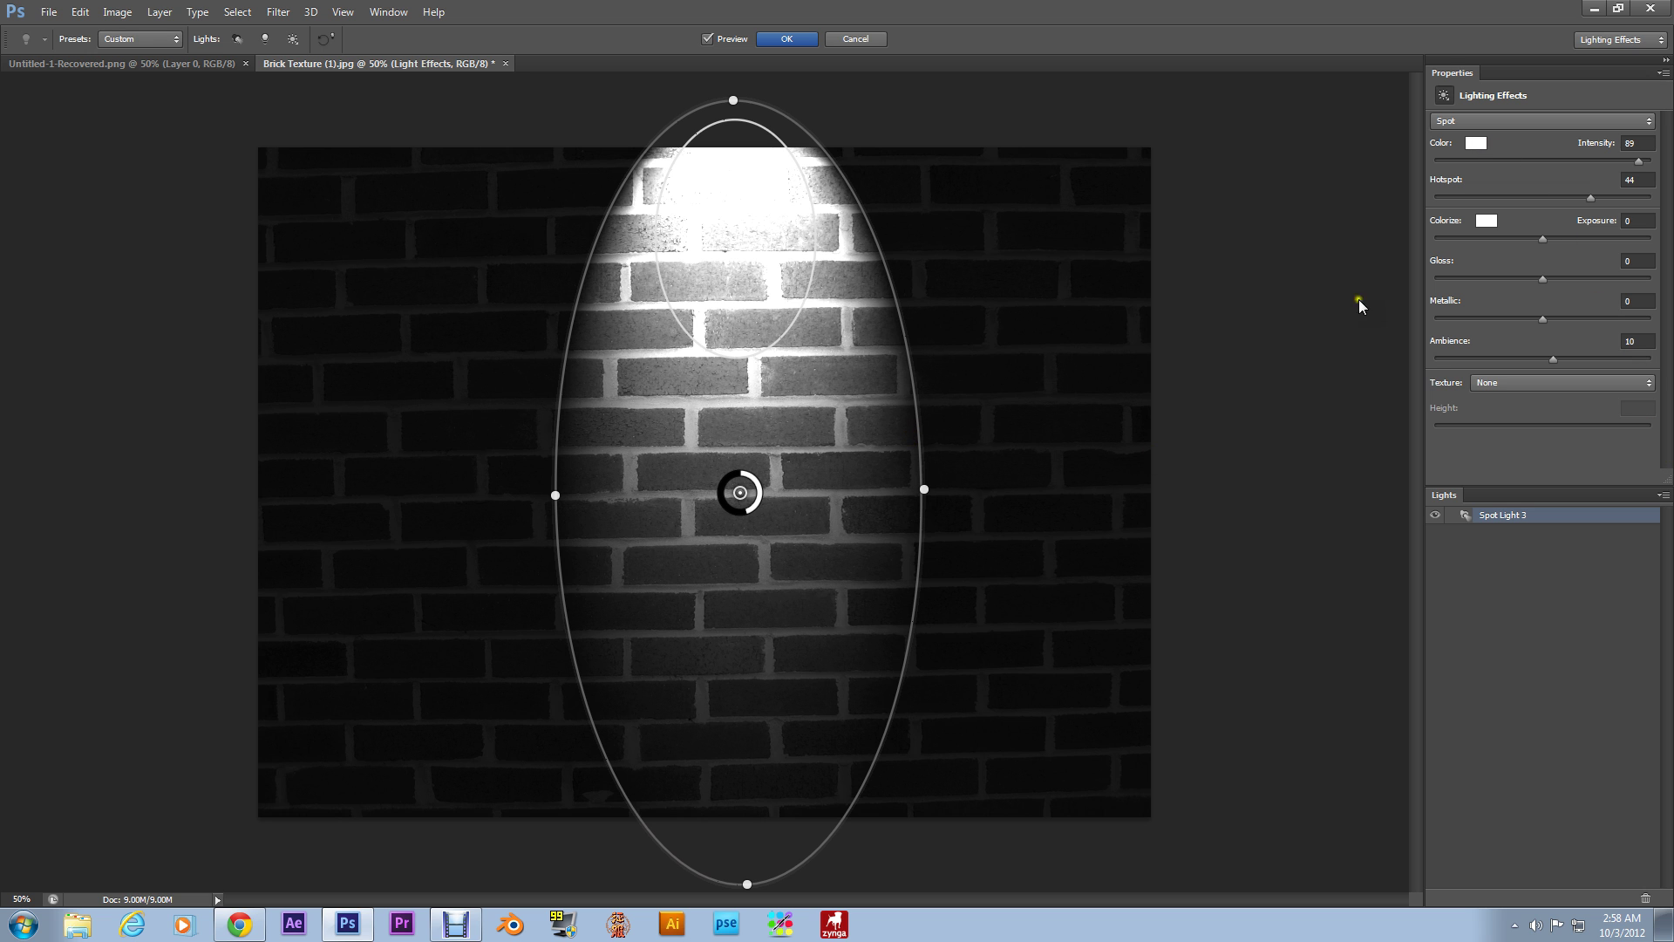
{"action": "mouse_move", "coordinate": [925, 495]}
{"action": "left_mouse_down"}
{"action": "mouse_move", "coordinate": [943, 494]}
{"action": "mouse_move", "coordinate": [924, 494]}
{"action": "left_mouse_up"}
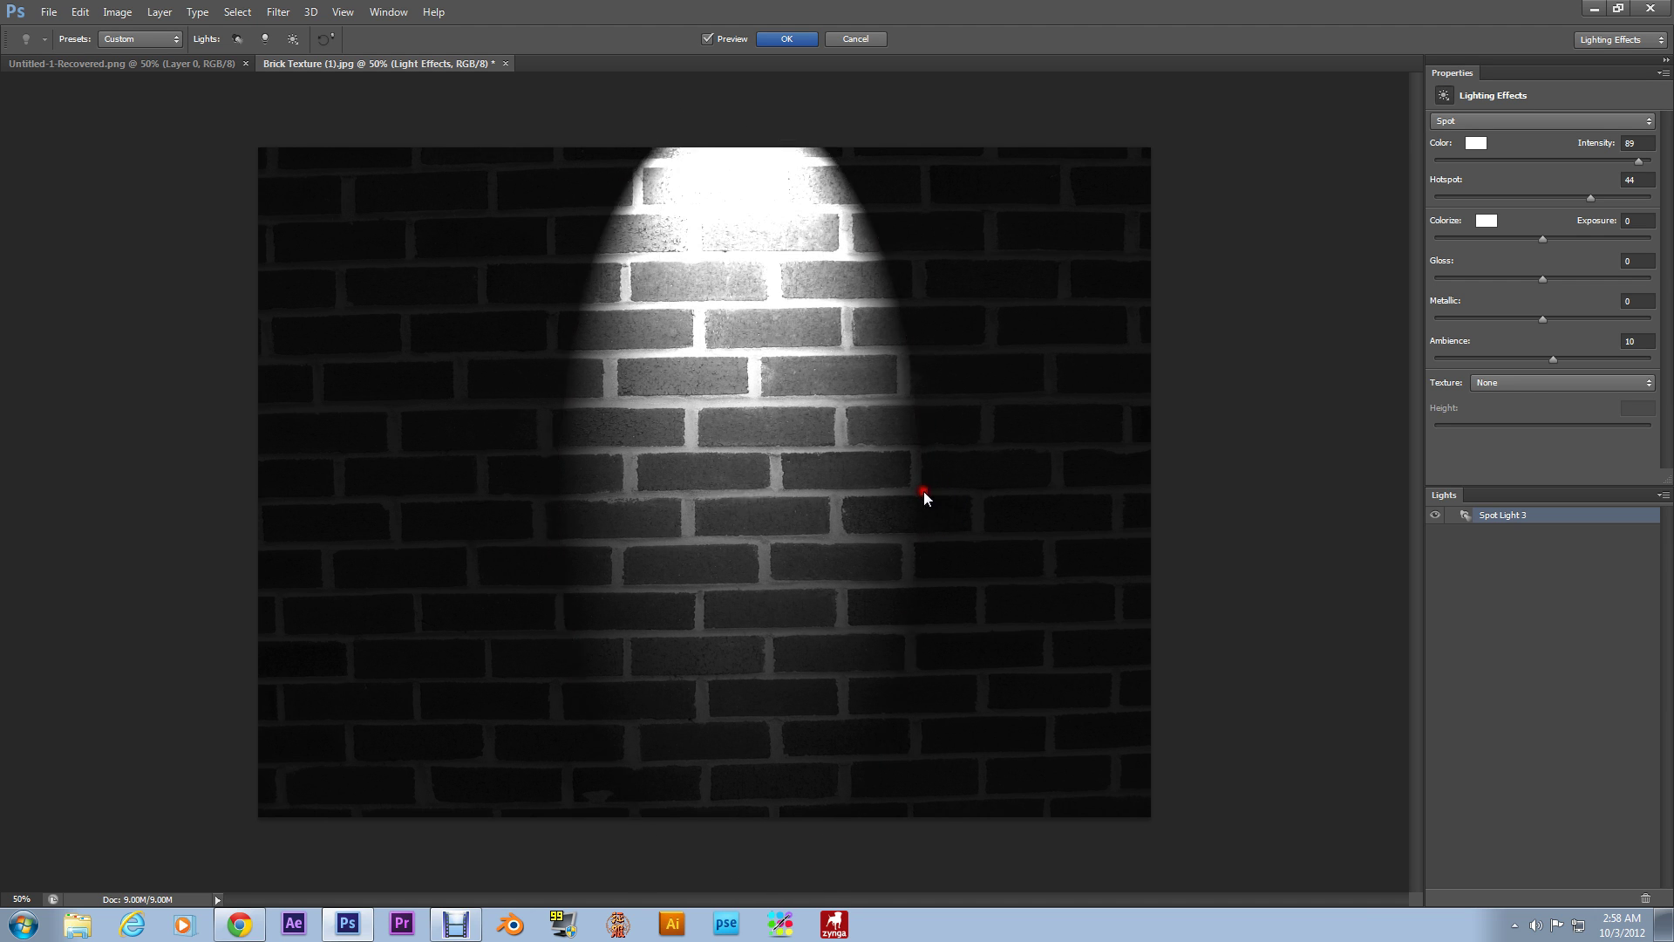
Set the spotlight's colour to a bright, fully saturated red
{"action": "left_click", "coordinate": [1464, 148]}
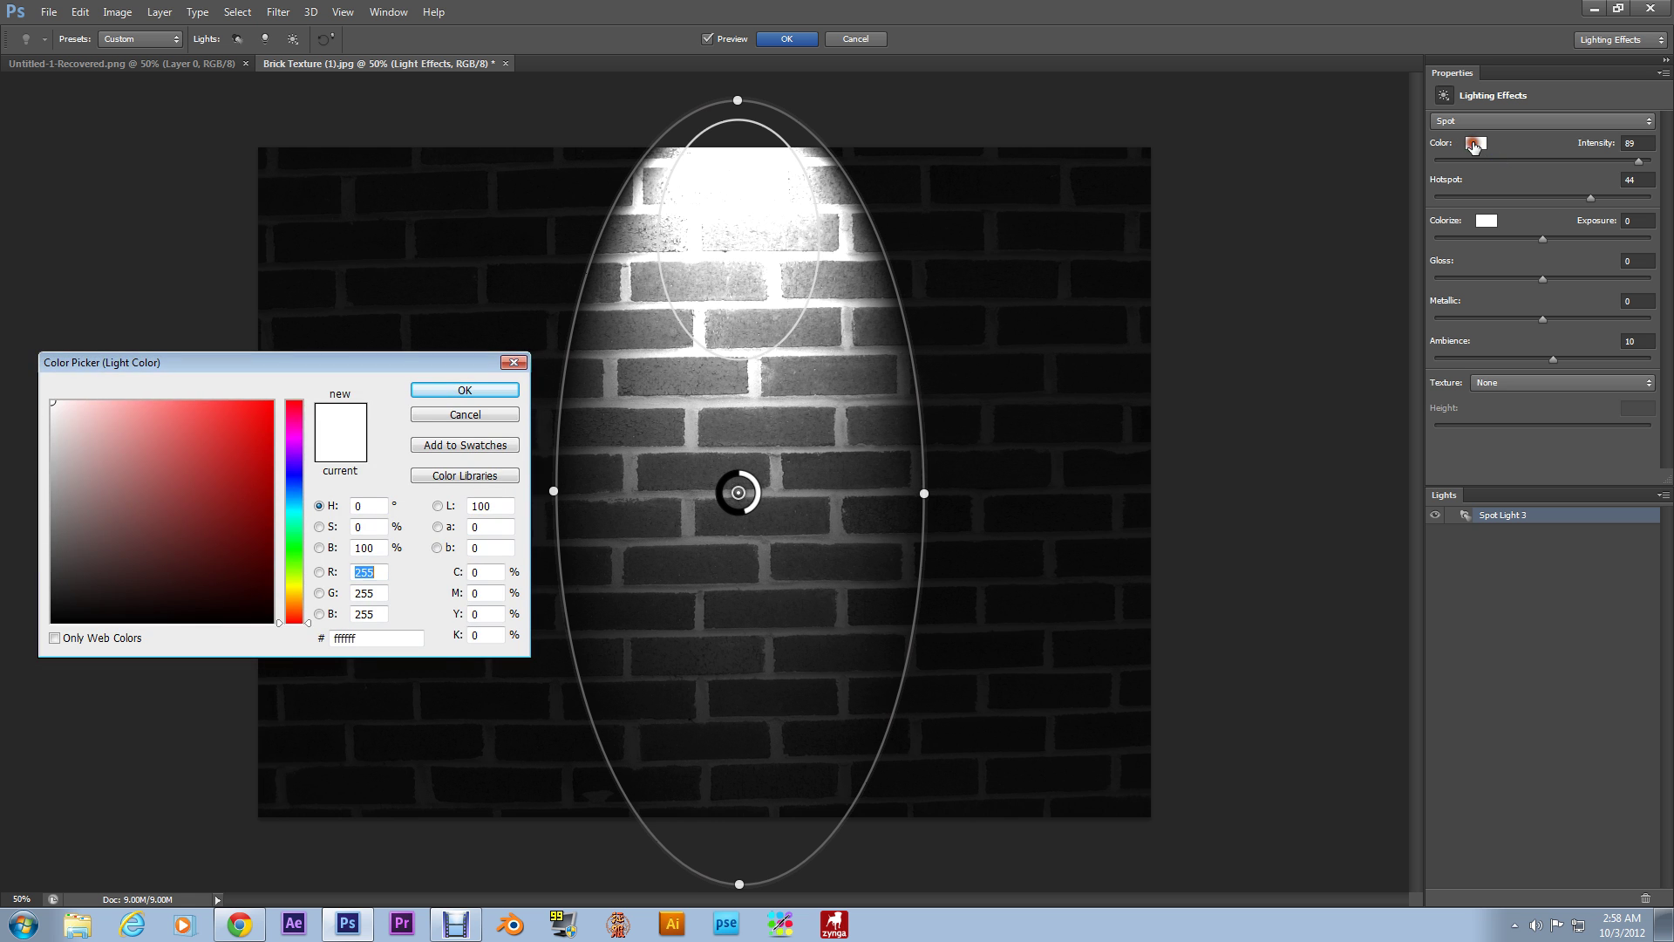
{"action": "left_click", "coordinate": [246, 406]}
{"action": "mouse_move", "coordinate": [265, 431]}
{"action": "left_mouse_down"}
{"action": "mouse_move", "coordinate": [232, 590]}
{"action": "mouse_move", "coordinate": [277, 422]}
{"action": "mouse_move", "coordinate": [304, 427]}
{"action": "mouse_move", "coordinate": [277, 438]}
{"action": "mouse_move", "coordinate": [311, 436]}
{"action": "mouse_move", "coordinate": [291, 410]}
{"action": "mouse_move", "coordinate": [259, 454]}
{"action": "left_mouse_up"}
{"action": "left_click", "coordinate": [436, 392]}
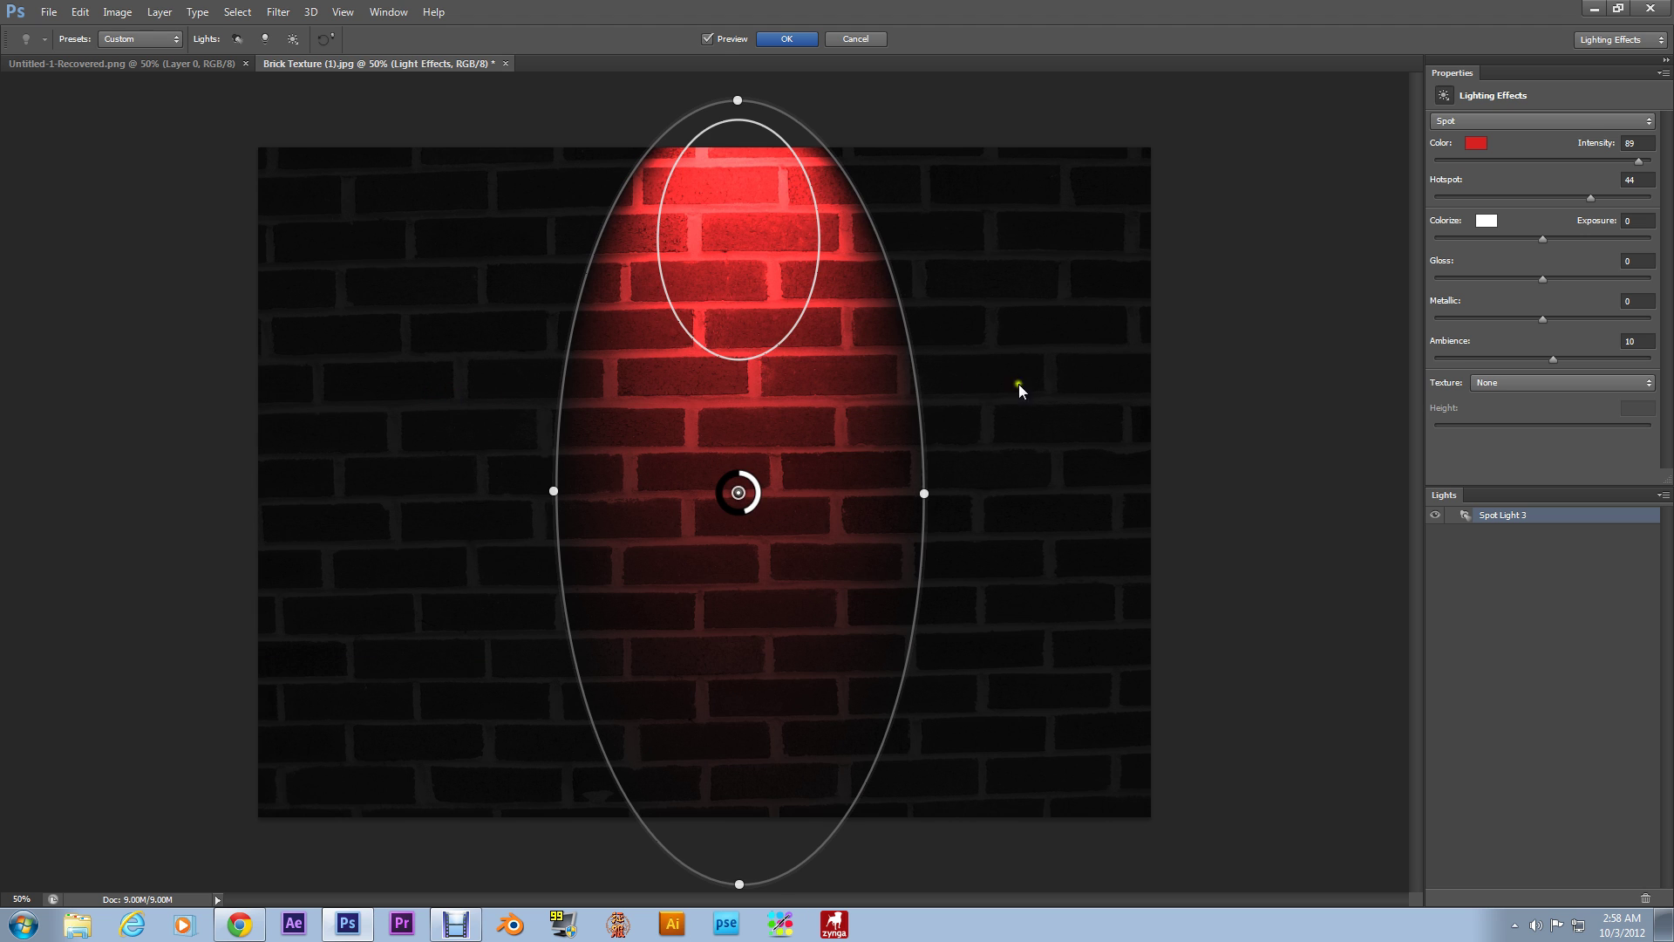
Make the ambient colour dark blue 0b1c9a and raise Ambience to 29
{"action": "left_click", "coordinate": [1485, 221]}
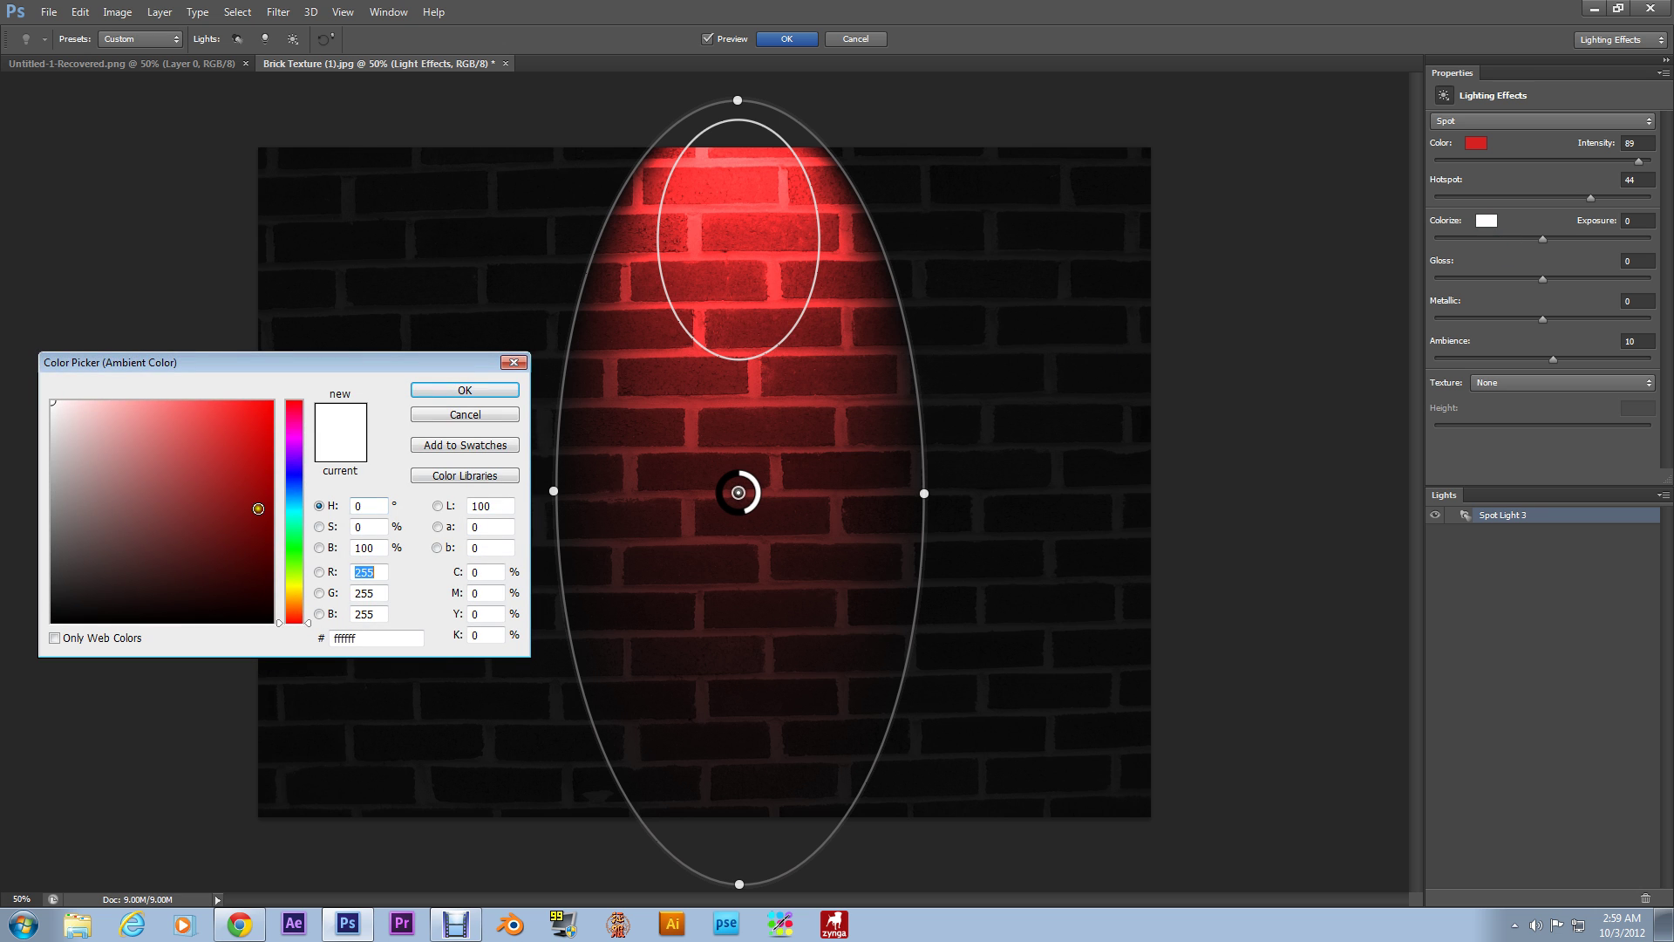
{"action": "left_click", "coordinate": [294, 479]}
{"action": "left_click", "coordinate": [257, 488]}
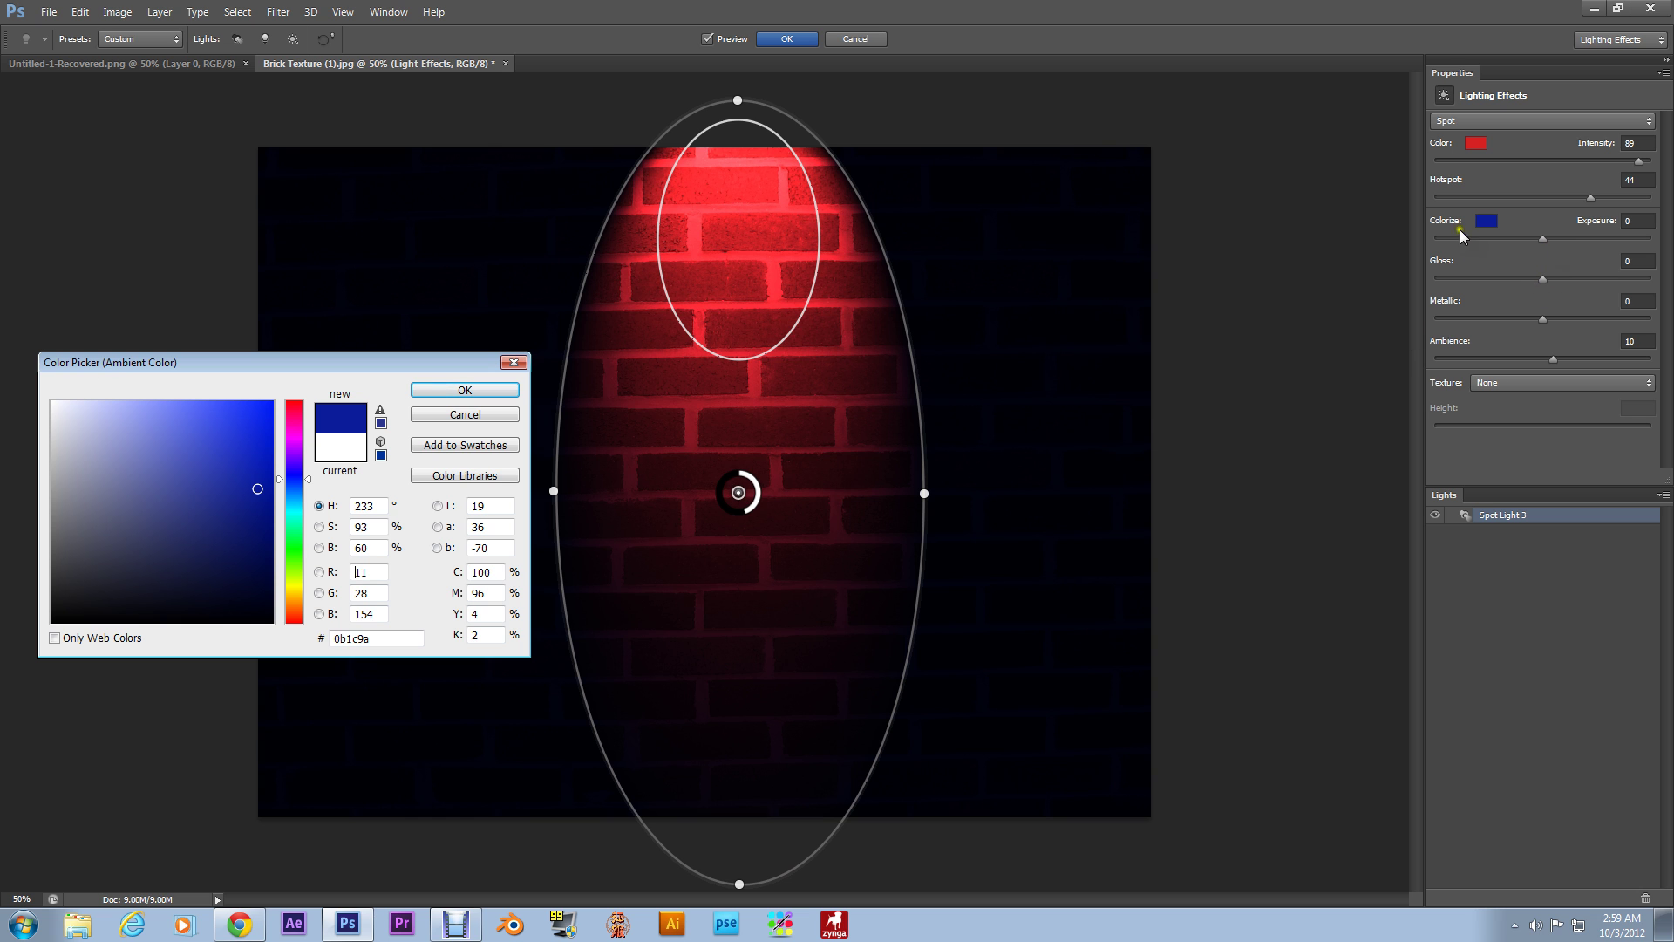
{"action": "left_click", "coordinate": [495, 390]}
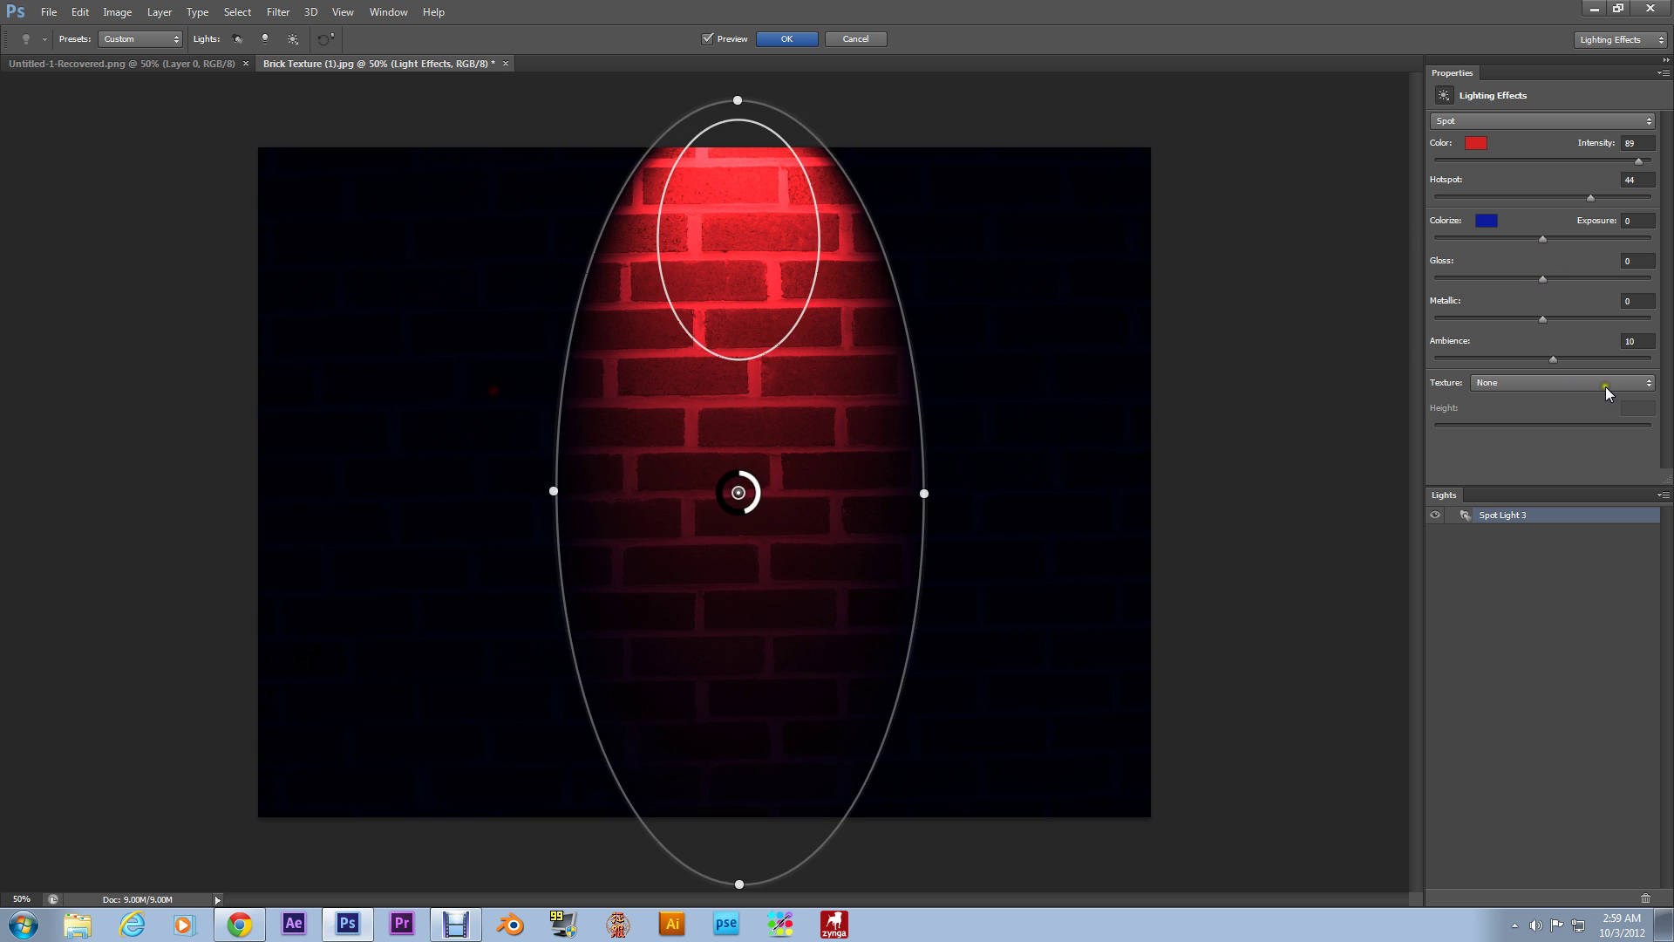
{"action": "left_click_drag", "start_coordinate": [1555, 360], "coordinate": [1573, 360]}
Widen the spotlight ellipse by dragging its side handle outward and set Ambience to 34
{"action": "left_click_drag", "start_coordinate": [925, 492], "coordinate": [973, 493]}
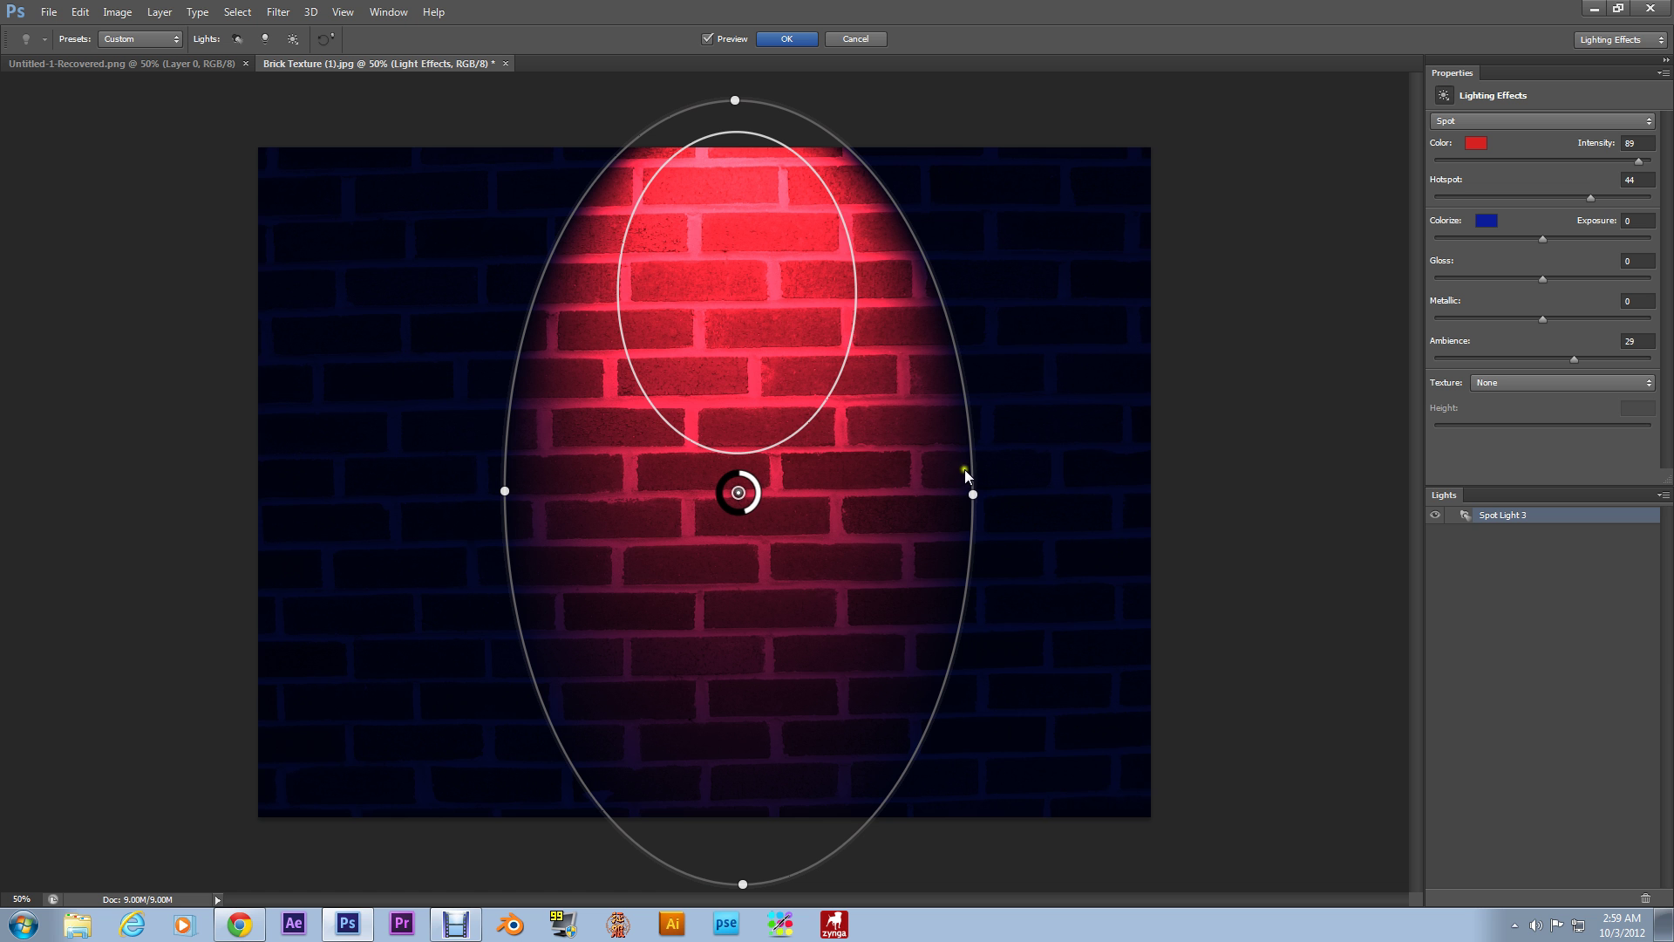
{"action": "mouse_move", "coordinate": [970, 496]}
{"action": "left_mouse_down"}
{"action": "mouse_move", "coordinate": [906, 487]}
{"action": "mouse_move", "coordinate": [975, 493]}
{"action": "left_mouse_up"}
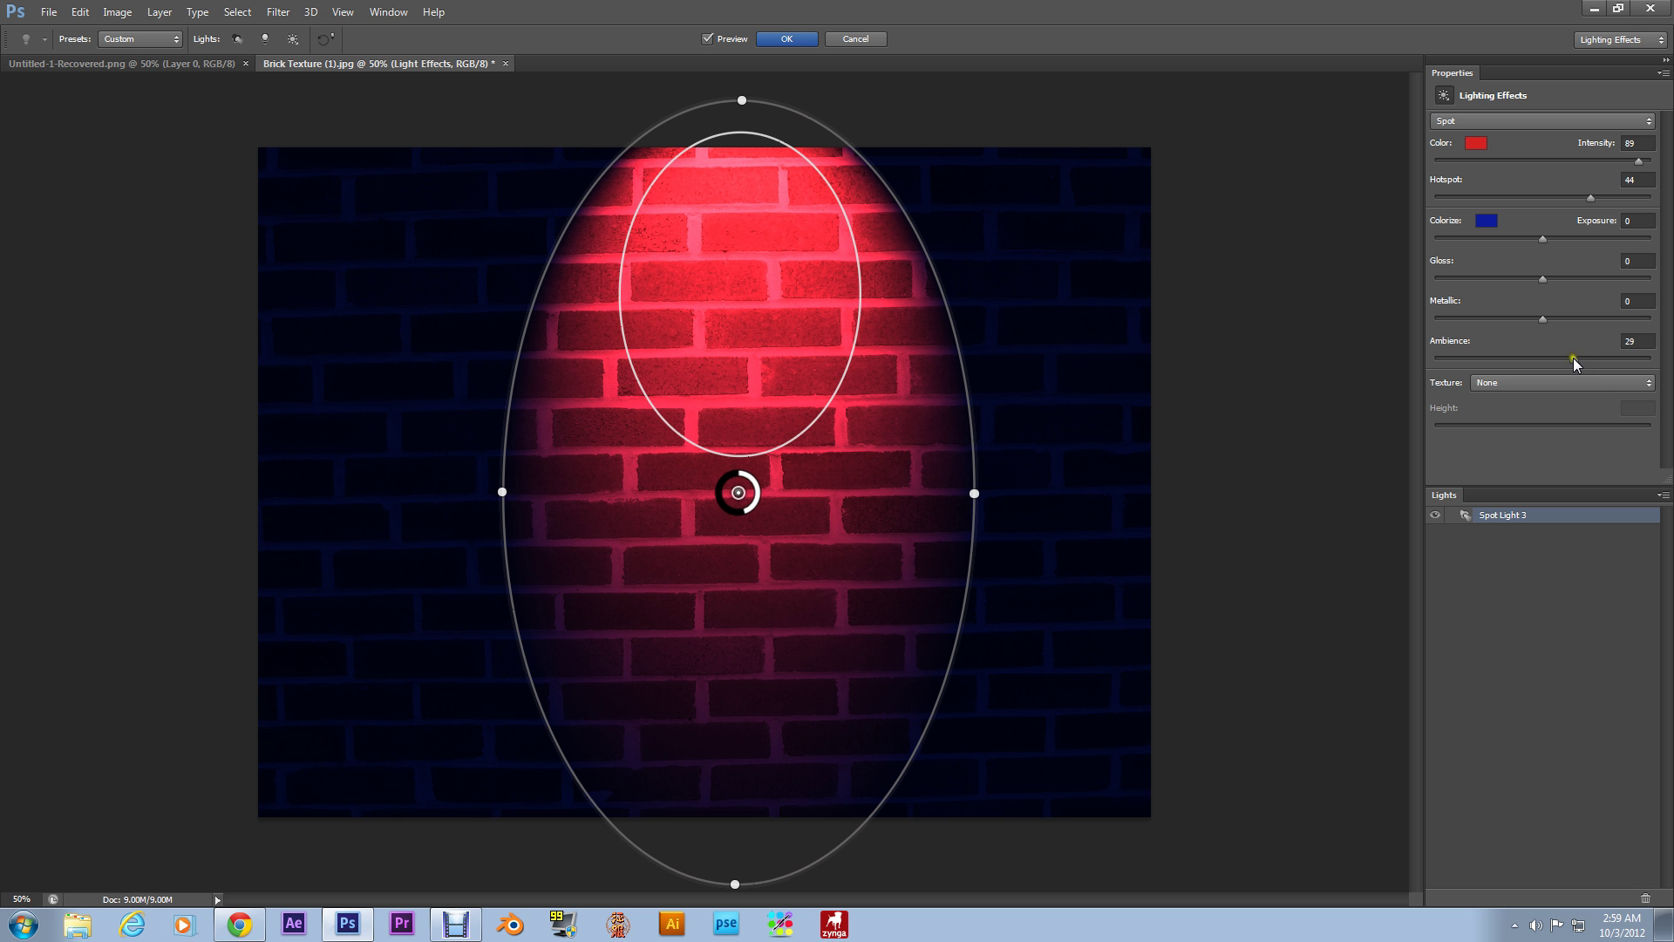
{"action": "mouse_move", "coordinate": [1573, 358]}
{"action": "left_mouse_down"}
{"action": "mouse_move", "coordinate": [1662, 373]}
{"action": "mouse_move", "coordinate": [1578, 370]}
{"action": "left_mouse_up"}
Lower the spotlight Intensity, raise Hotspot to 47 and resize the spotlight ellipse
{"action": "mouse_move", "coordinate": [1640, 163]}
{"action": "left_mouse_down"}
{"action": "mouse_move", "coordinate": [1544, 168]}
{"action": "mouse_move", "coordinate": [1623, 166]}
{"action": "mouse_move", "coordinate": [1598, 199]}
{"action": "mouse_move", "coordinate": [1643, 195]}
{"action": "left_mouse_up"}
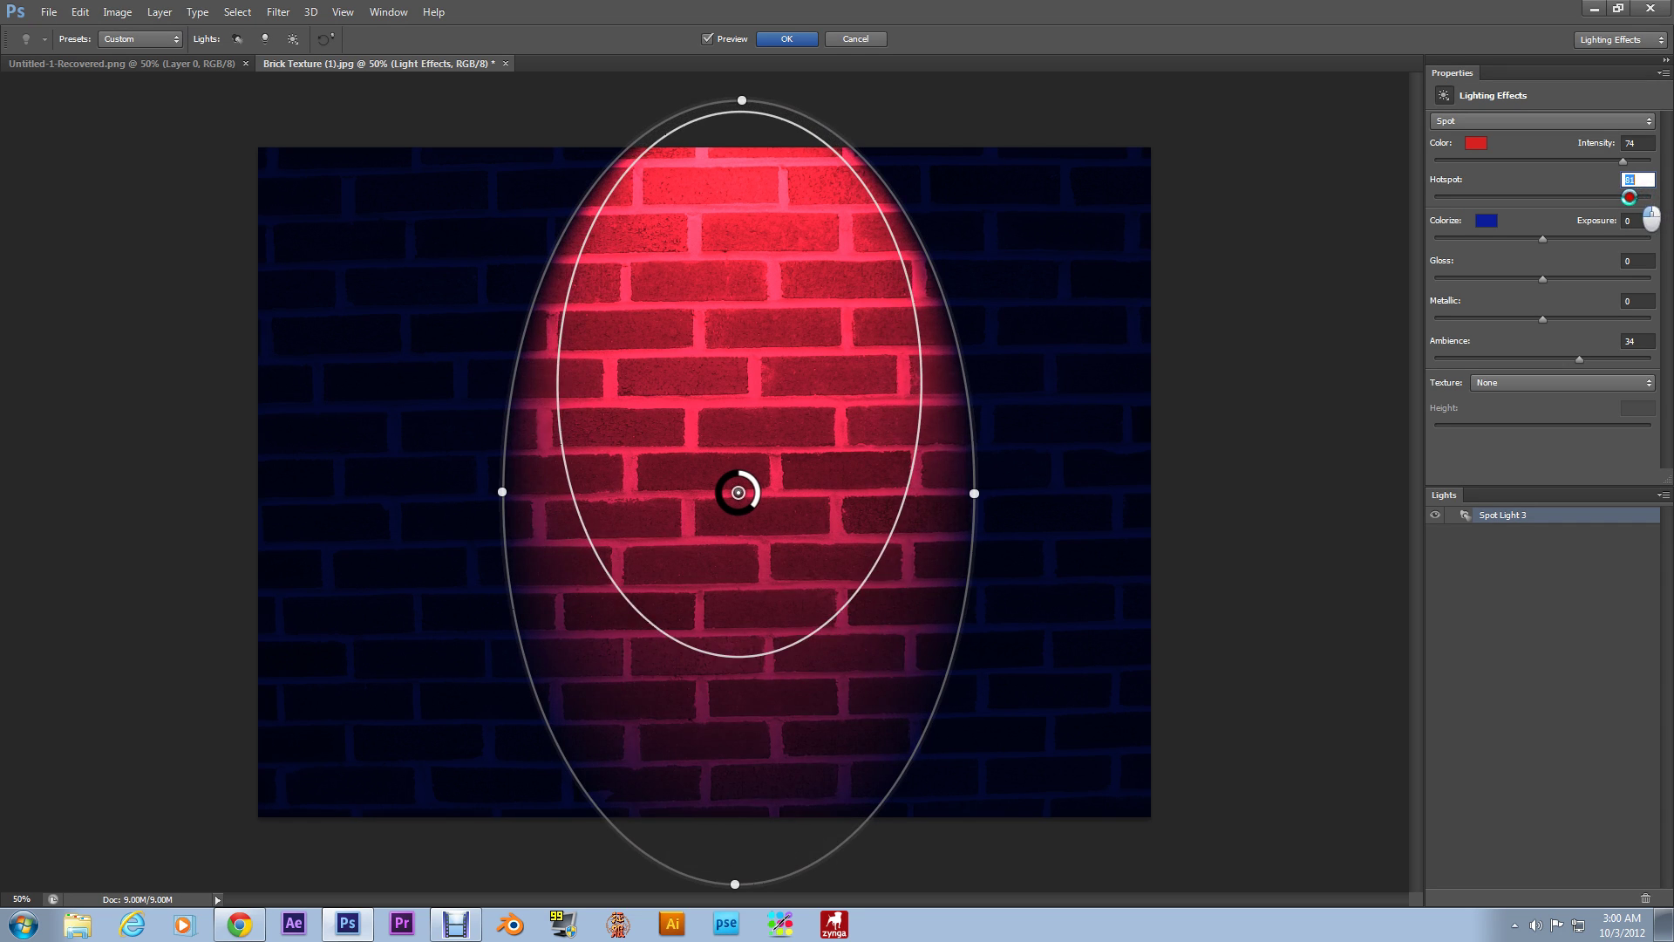
{"action": "left_click_drag", "start_coordinate": [1628, 197], "coordinate": [1639, 197]}
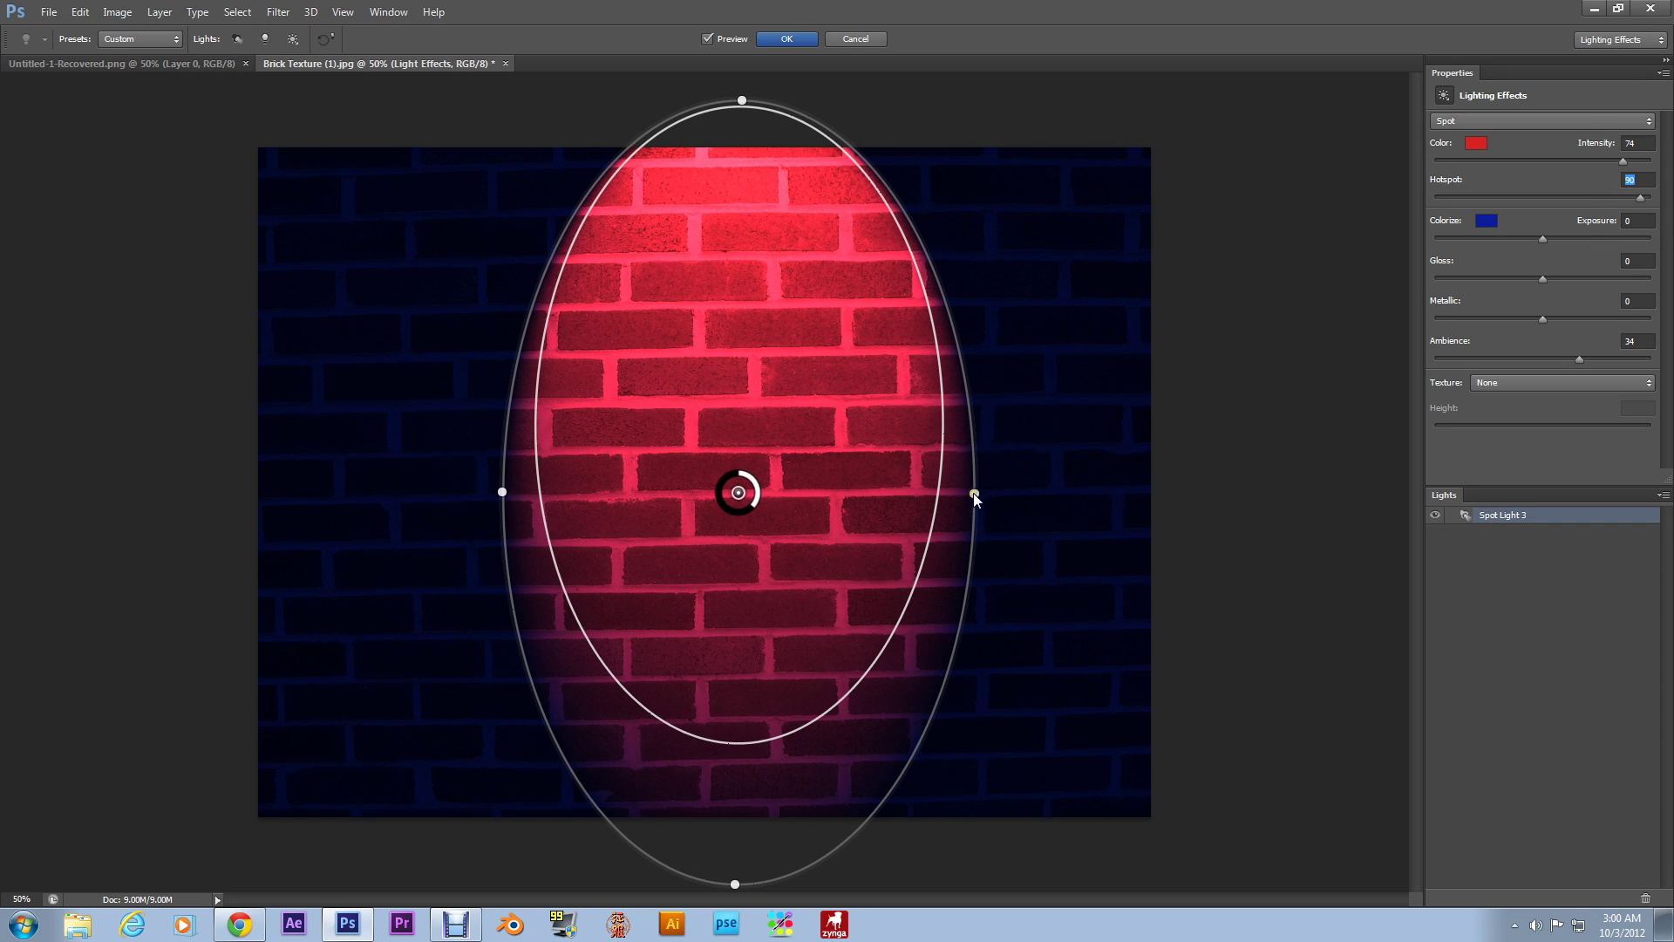
{"action": "mouse_move", "coordinate": [973, 493]}
{"action": "left_mouse_down"}
{"action": "mouse_move", "coordinate": [1117, 485]}
{"action": "mouse_move", "coordinate": [966, 496]}
{"action": "left_mouse_up"}
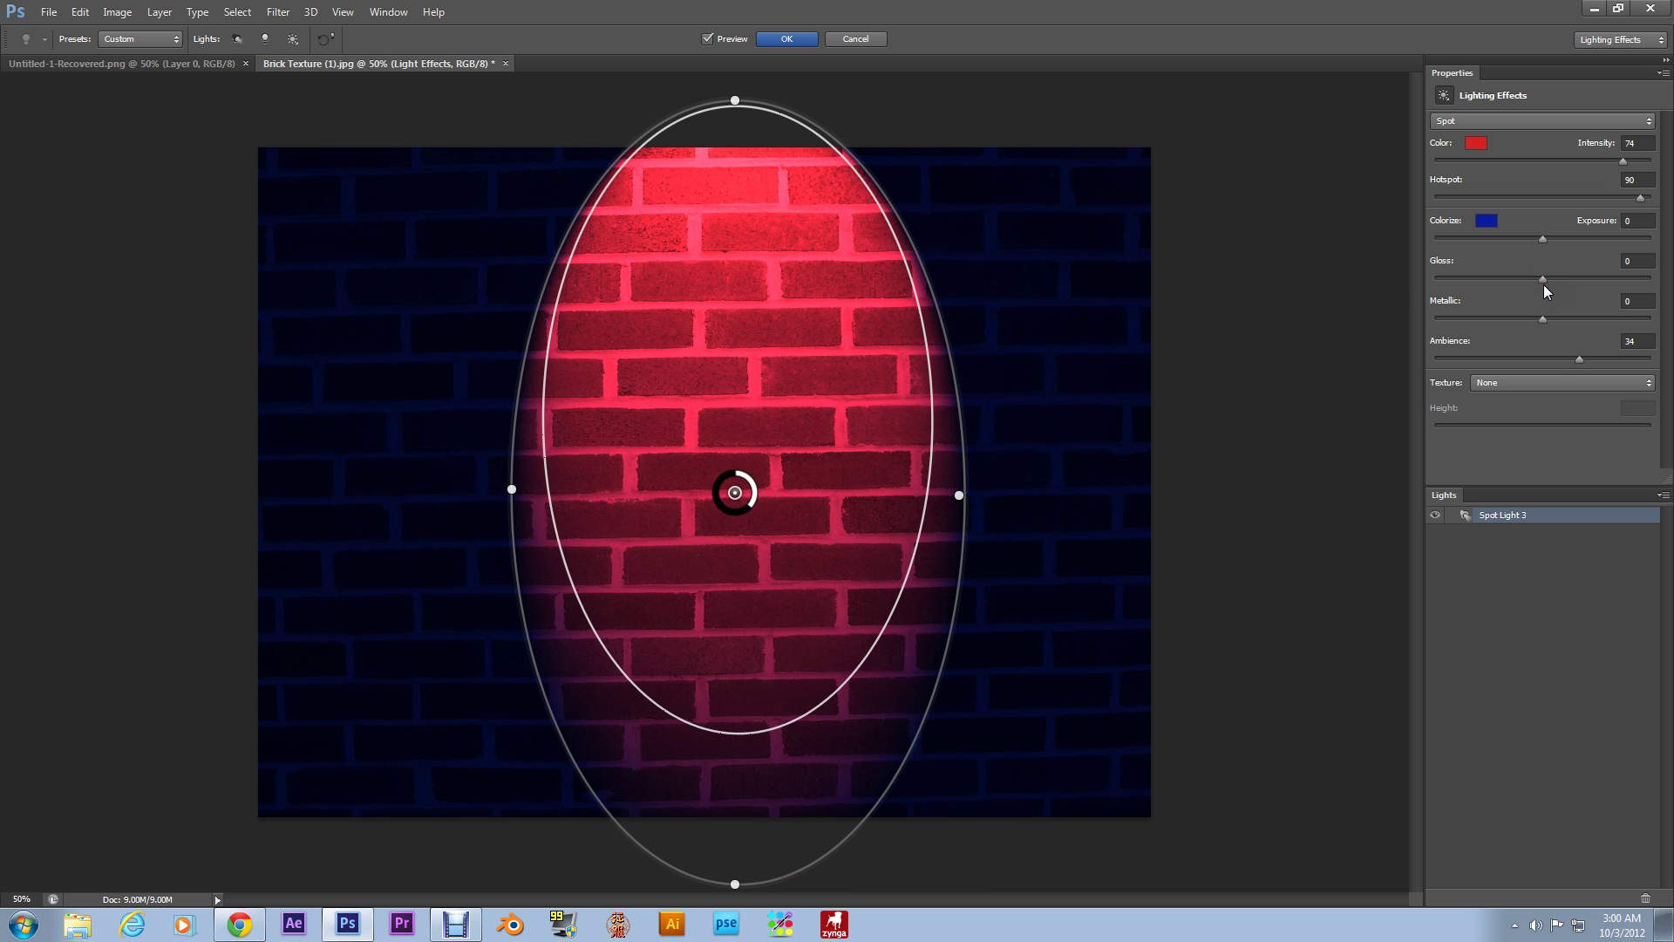
Set Gloss and Metallic to 100, reduce Intensity to 56, and leave Texture at None
{"action": "left_click_drag", "start_coordinate": [1541, 279], "coordinate": [1668, 364]}
{"action": "left_click_drag", "start_coordinate": [1520, 280], "coordinate": [1661, 279]}
{"action": "left_click_drag", "start_coordinate": [1625, 166], "coordinate": [1593, 214]}
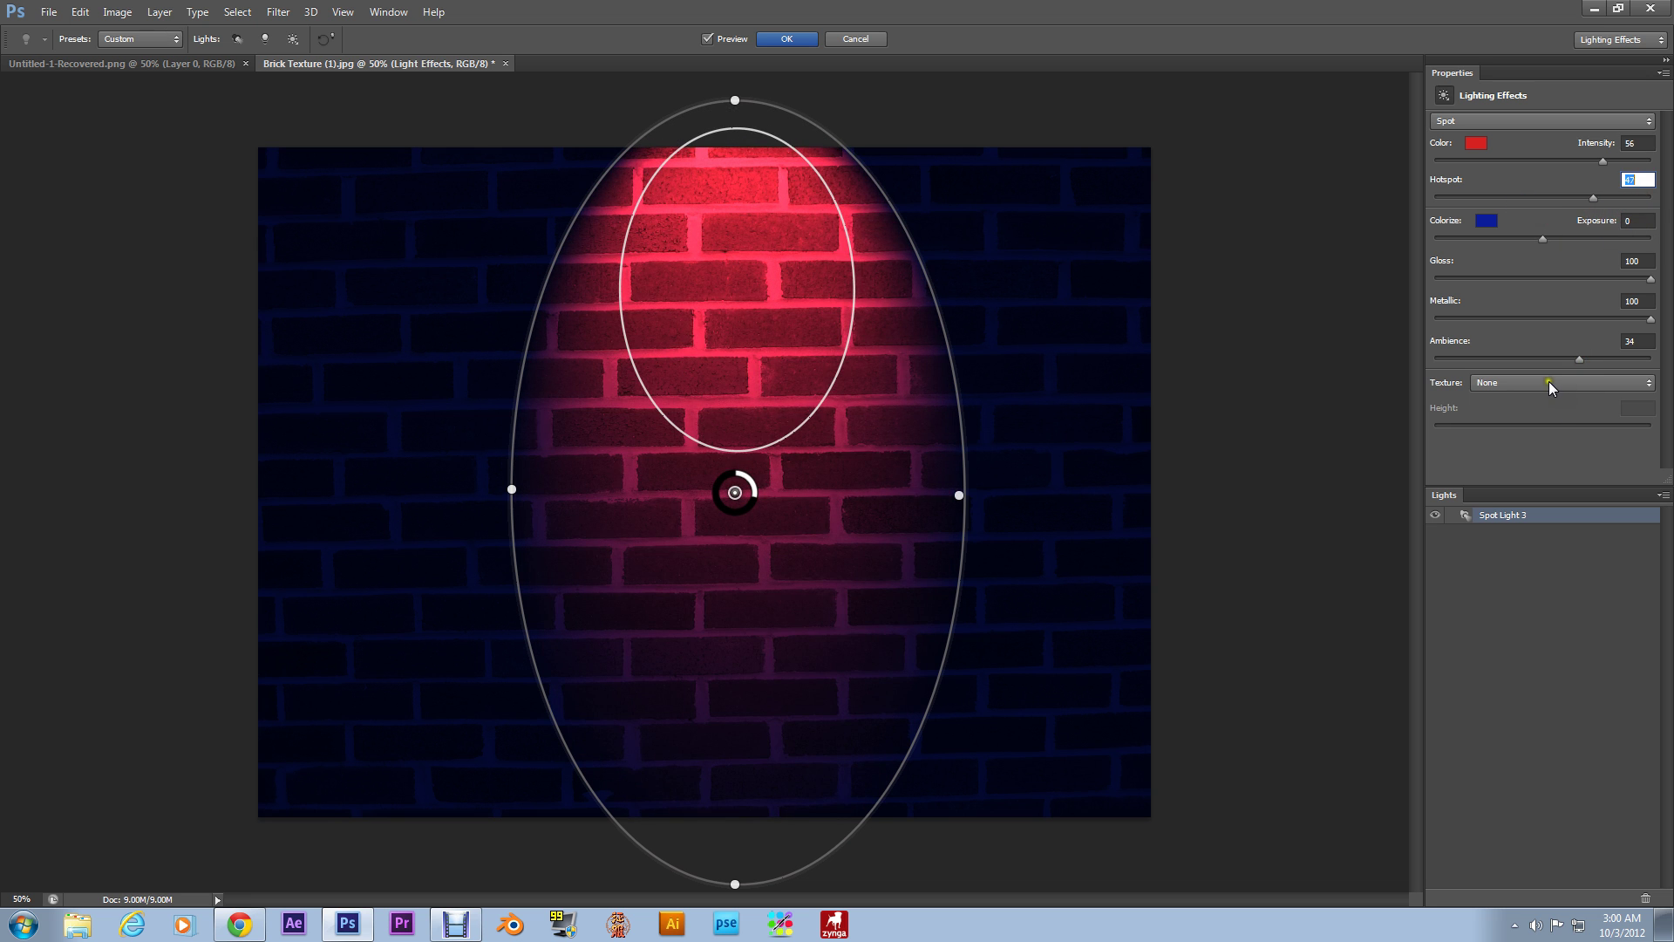
{"action": "left_click", "coordinate": [1548, 382]}
{"action": "left_click", "coordinate": [1548, 380]}
Preview the Three Down, Five Lights Down, Five Lights Up and Flashlight lighting presets
{"action": "left_click", "coordinate": [154, 42]}
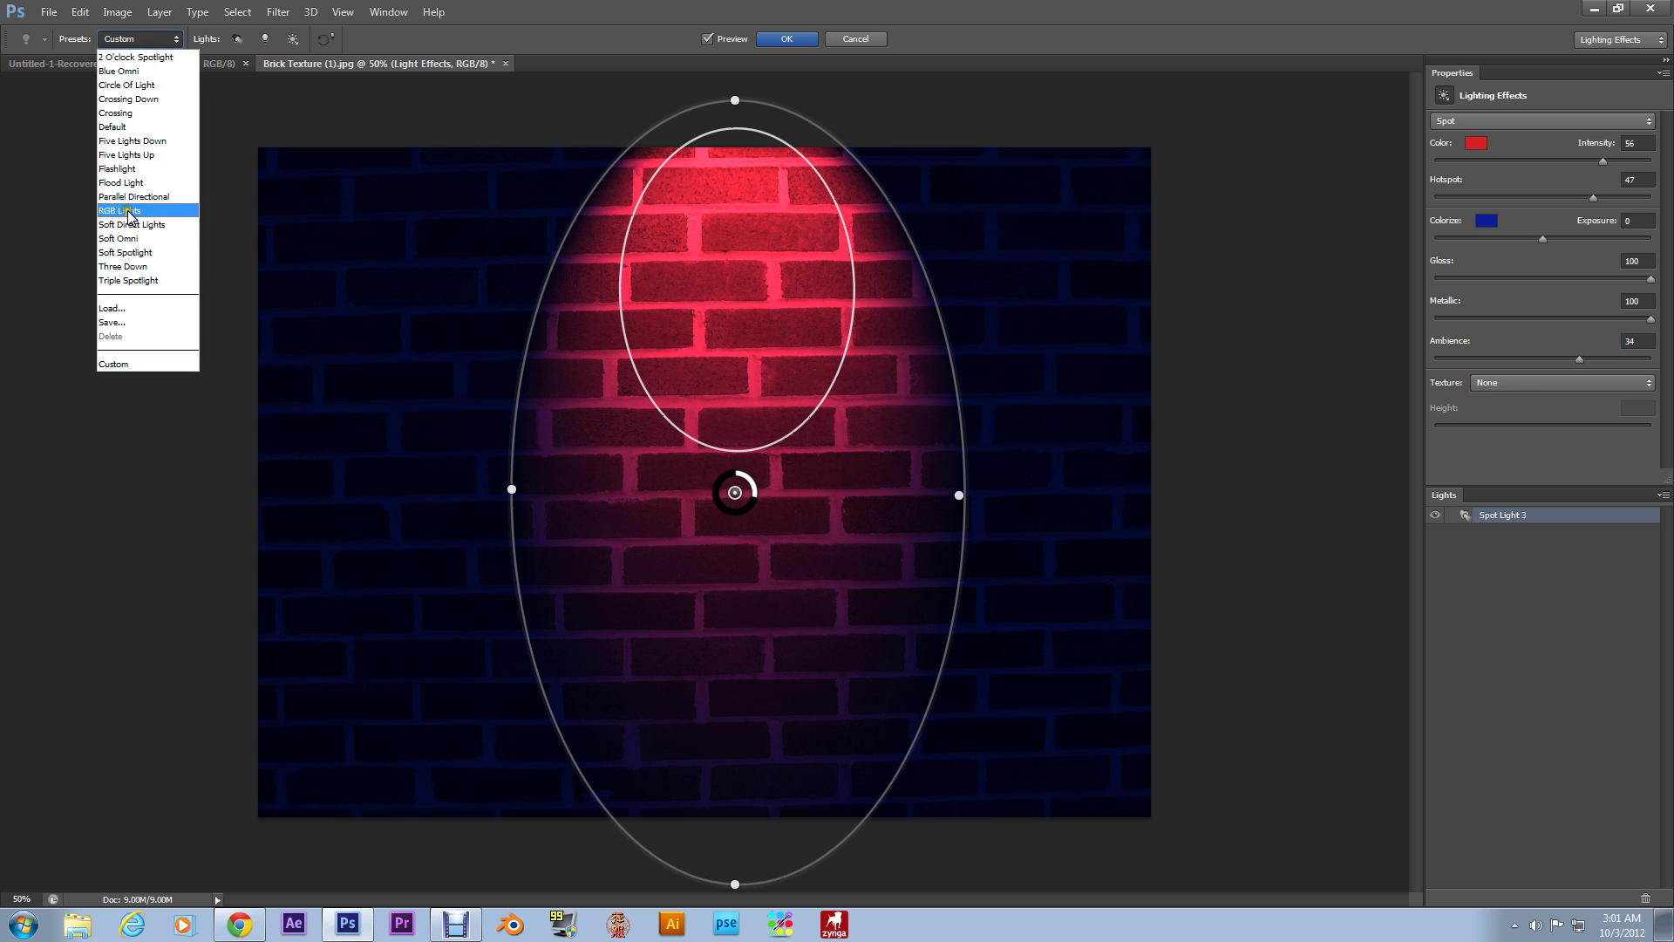
{"action": "left_click", "coordinate": [132, 265]}
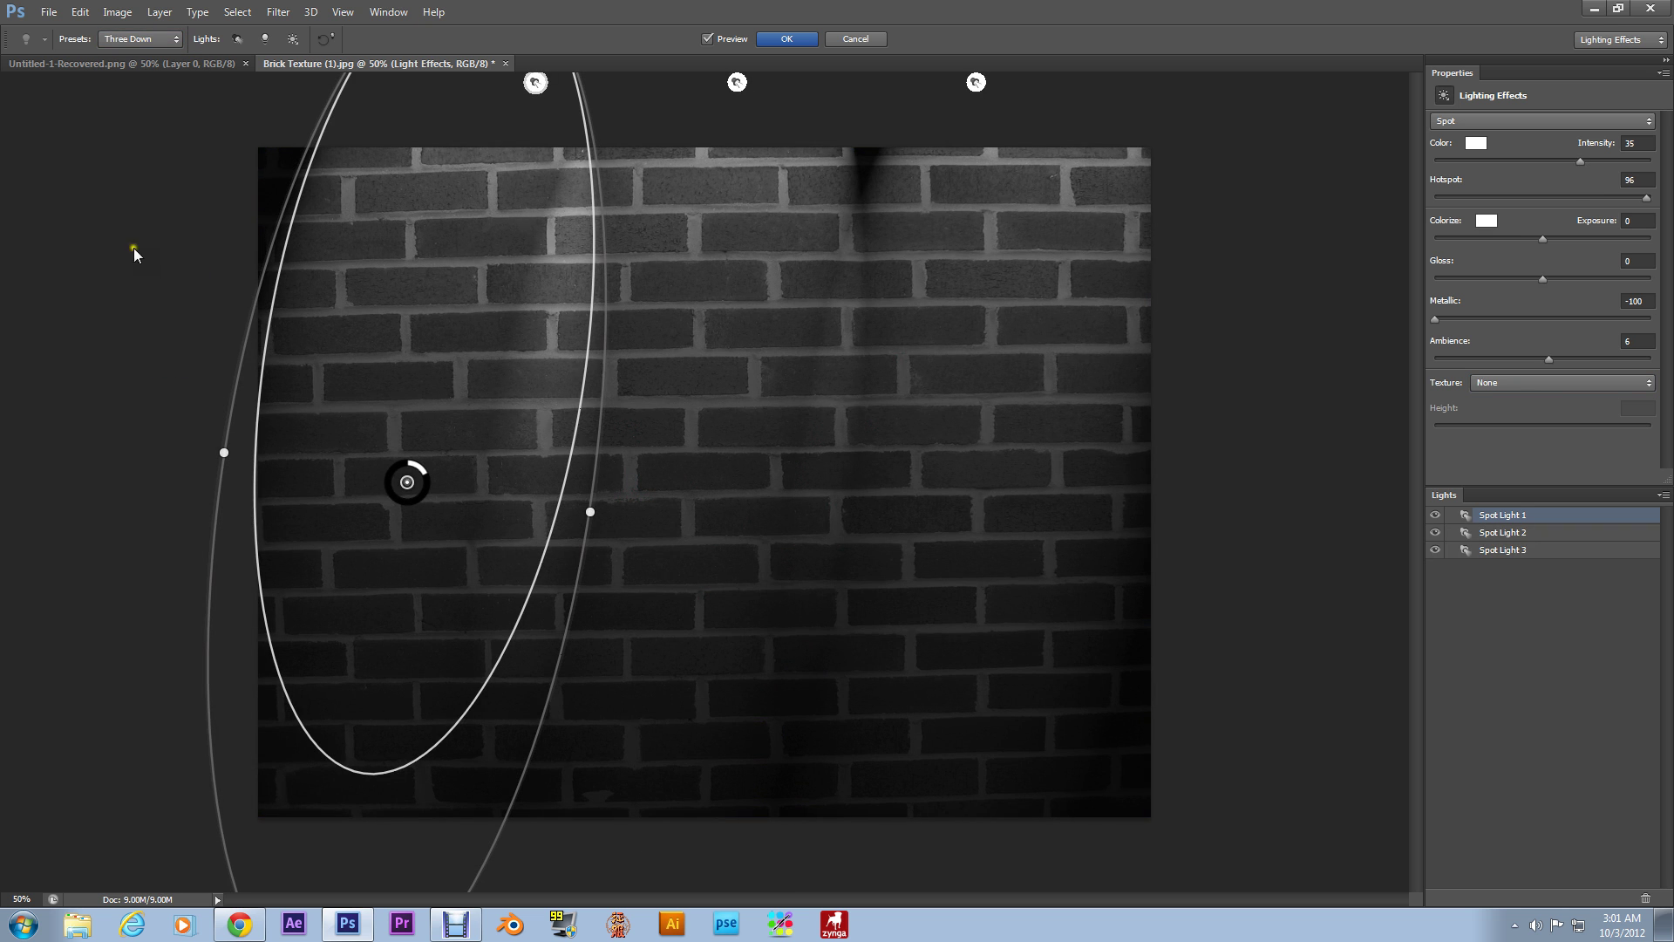
{"action": "left_click", "coordinate": [144, 40]}
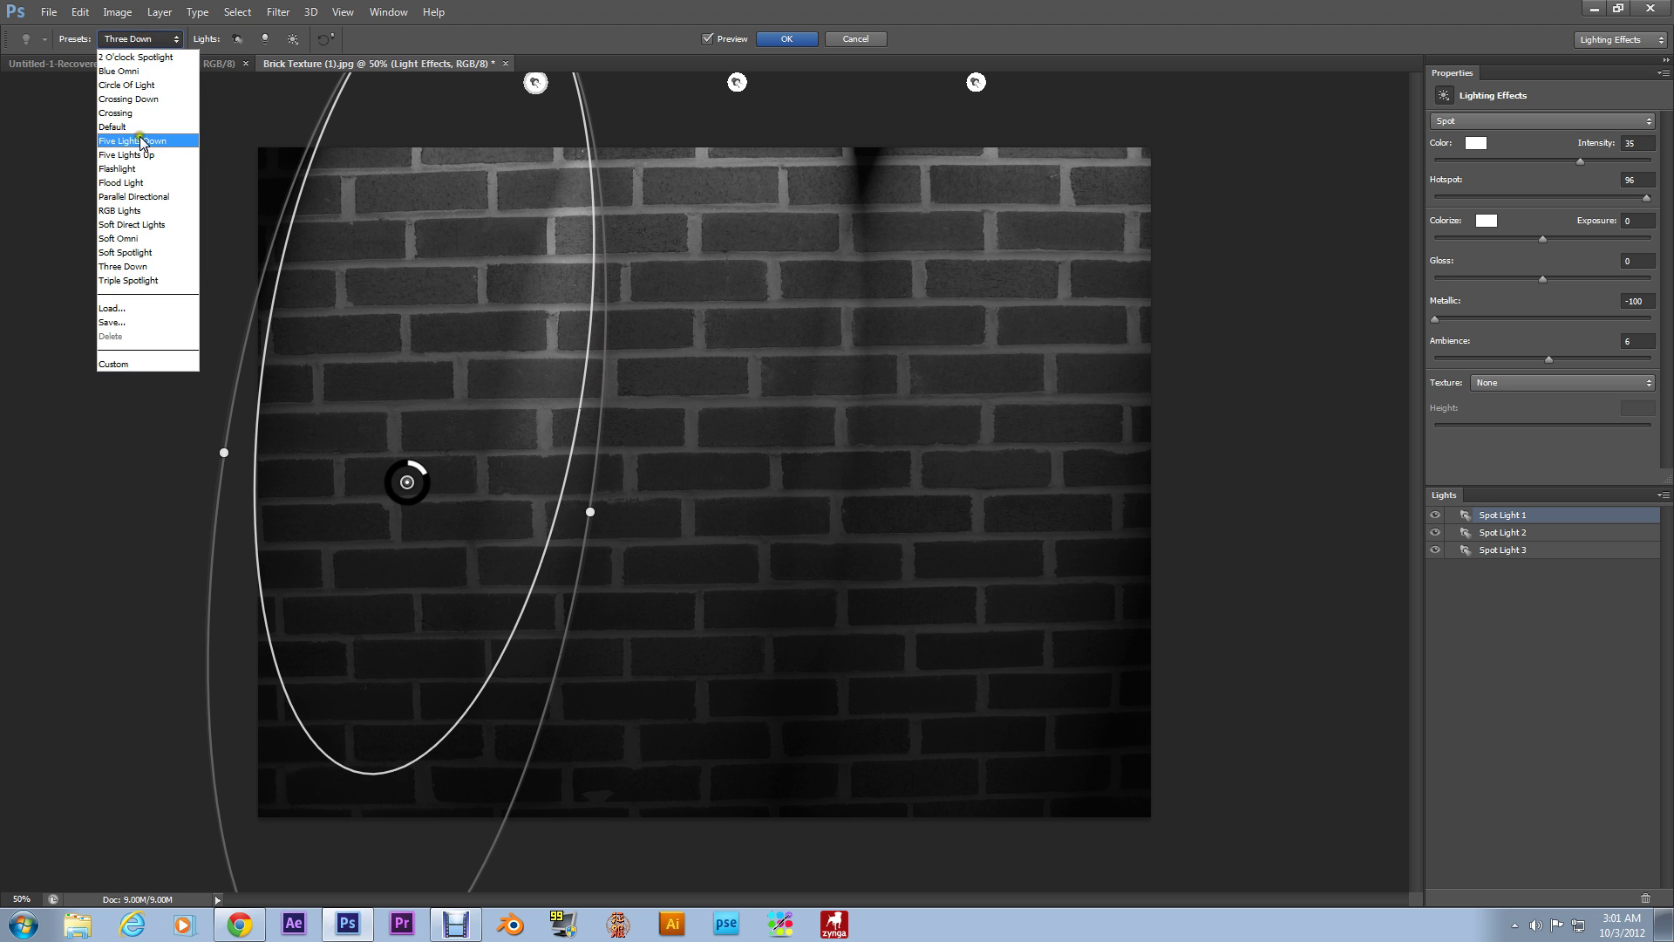
{"action": "left_click", "coordinate": [140, 139]}
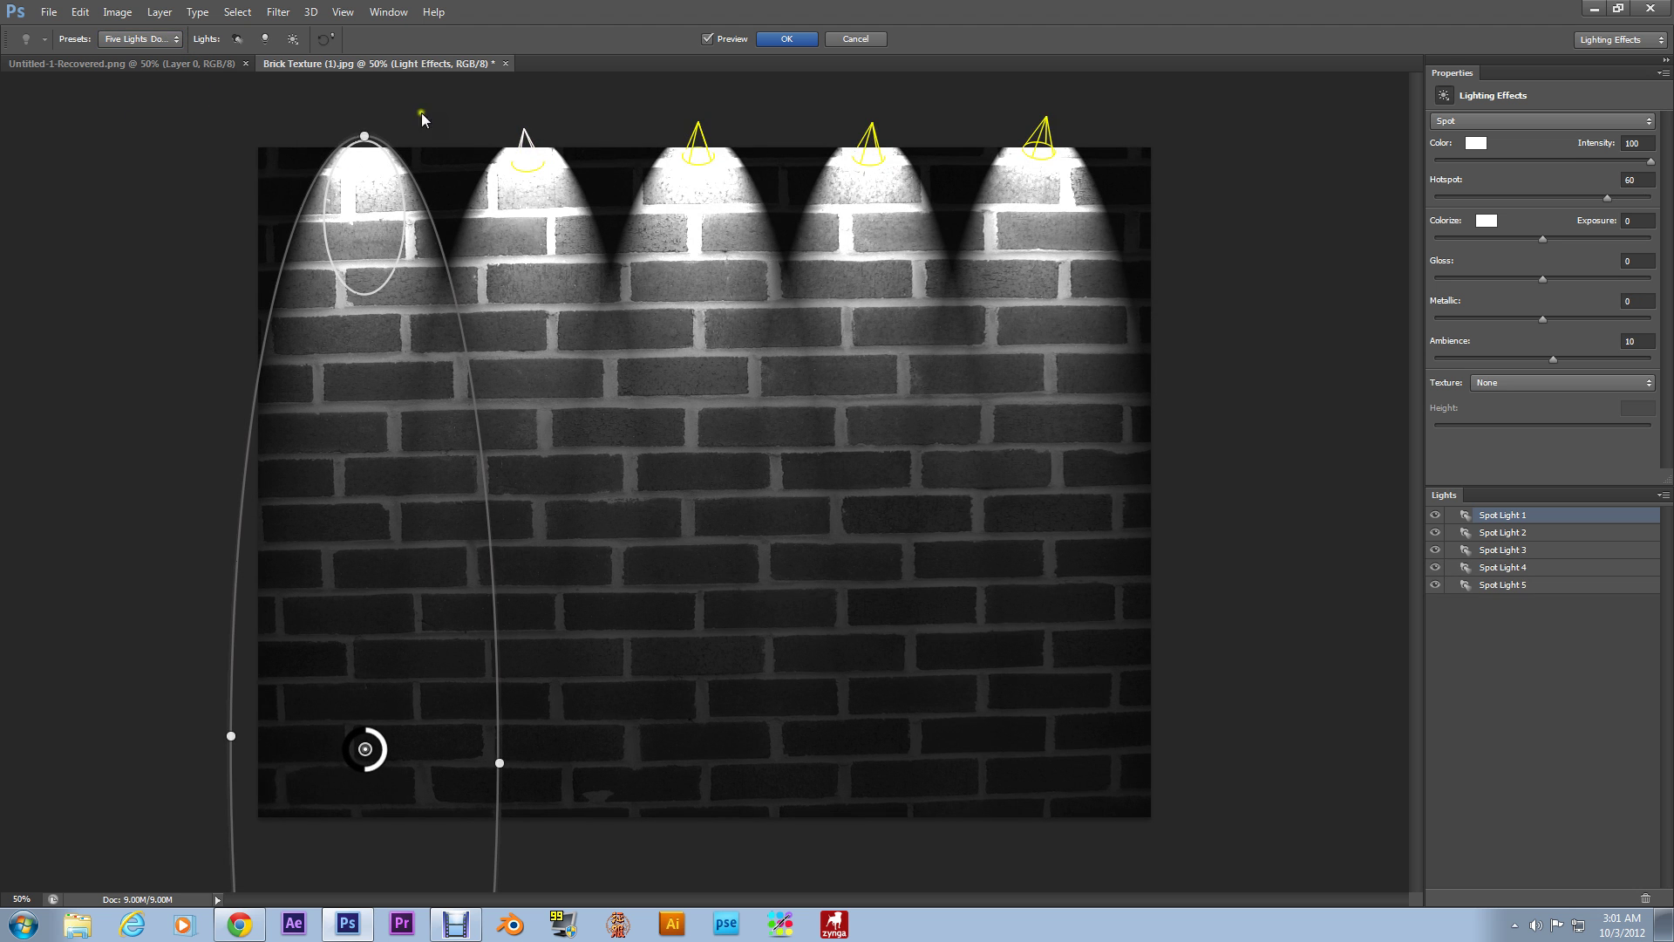
{"action": "left_click", "coordinate": [139, 39]}
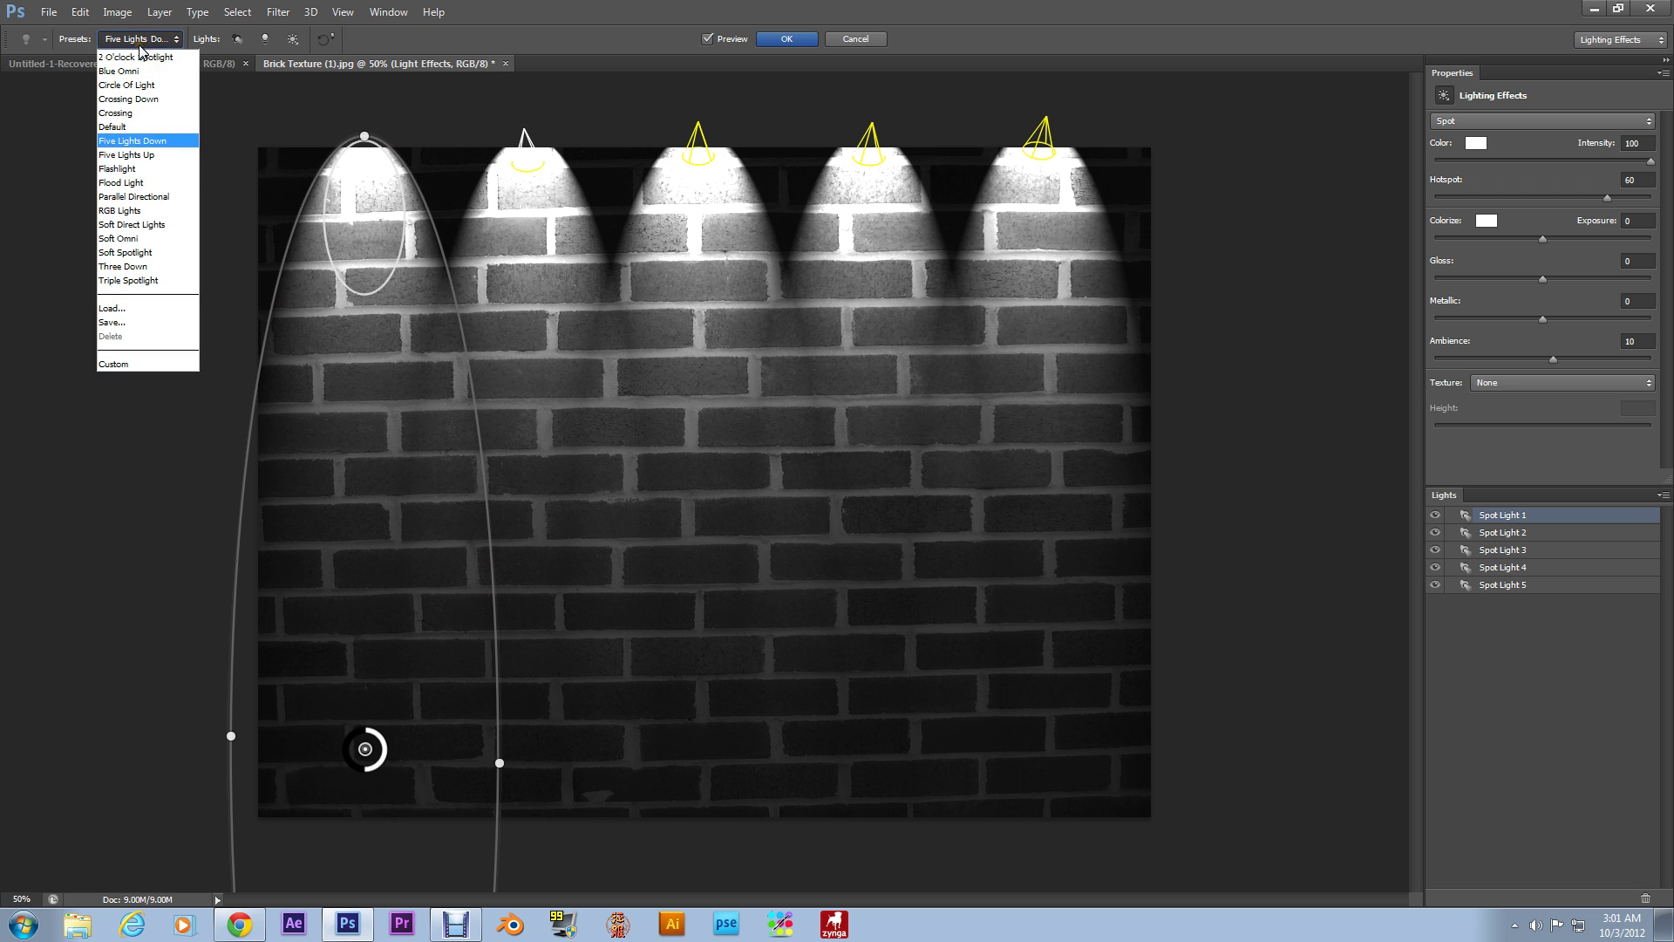
{"action": "left_click", "coordinate": [133, 155]}
{"action": "left_click", "coordinate": [129, 39]}
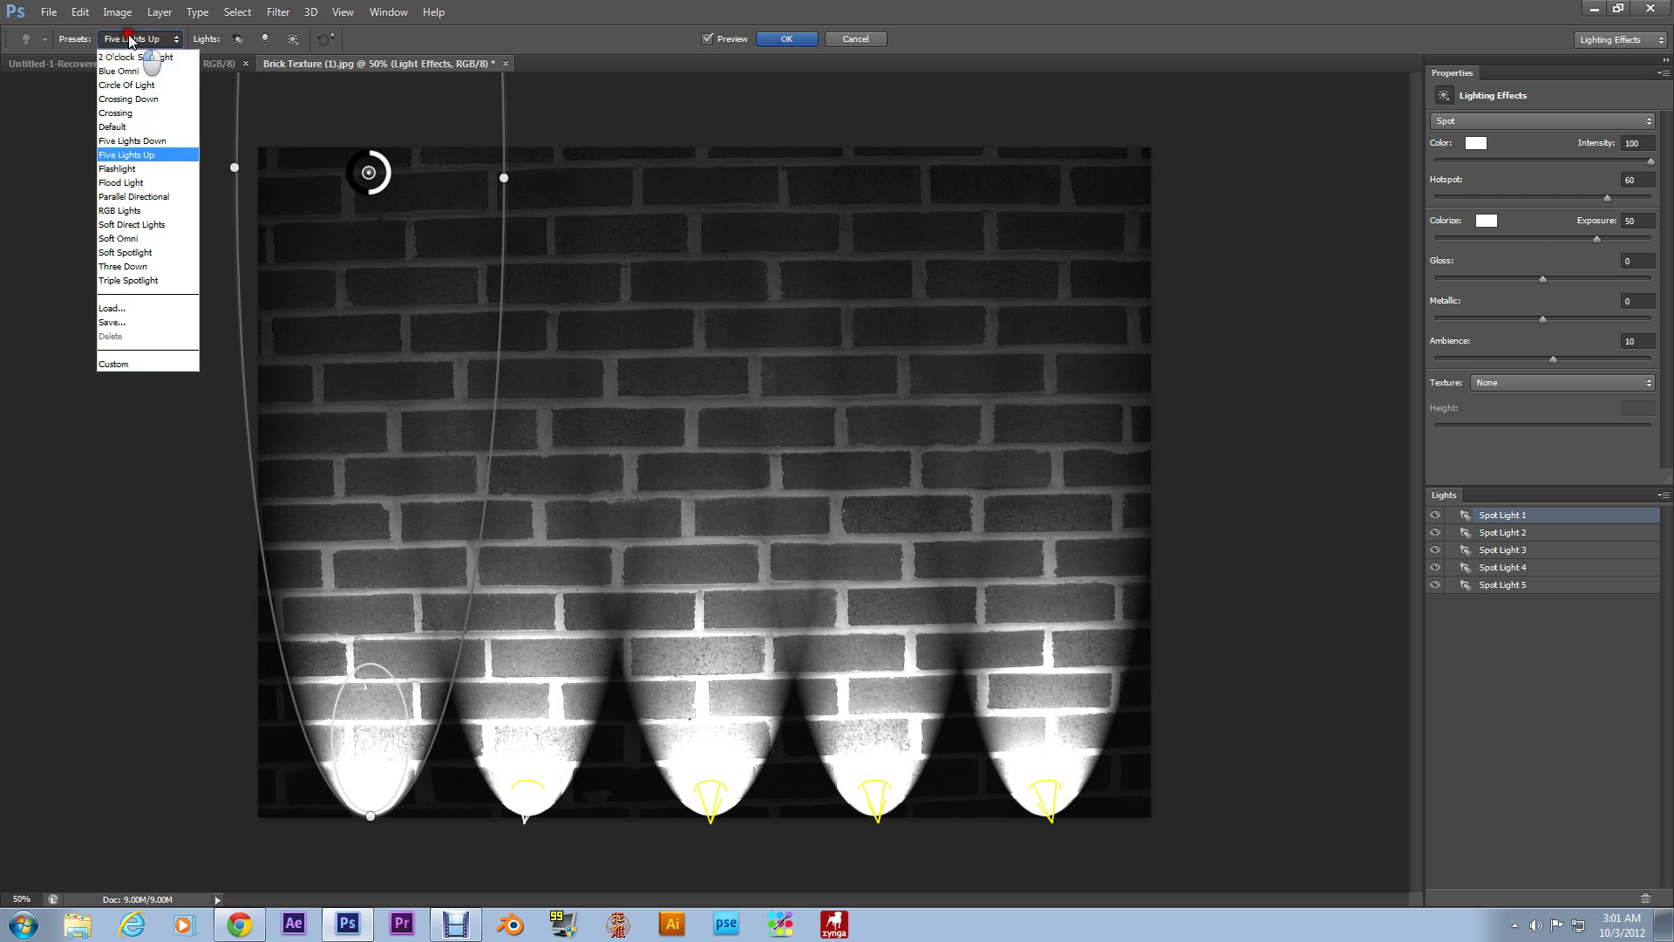
{"action": "left_click", "coordinate": [136, 168]}
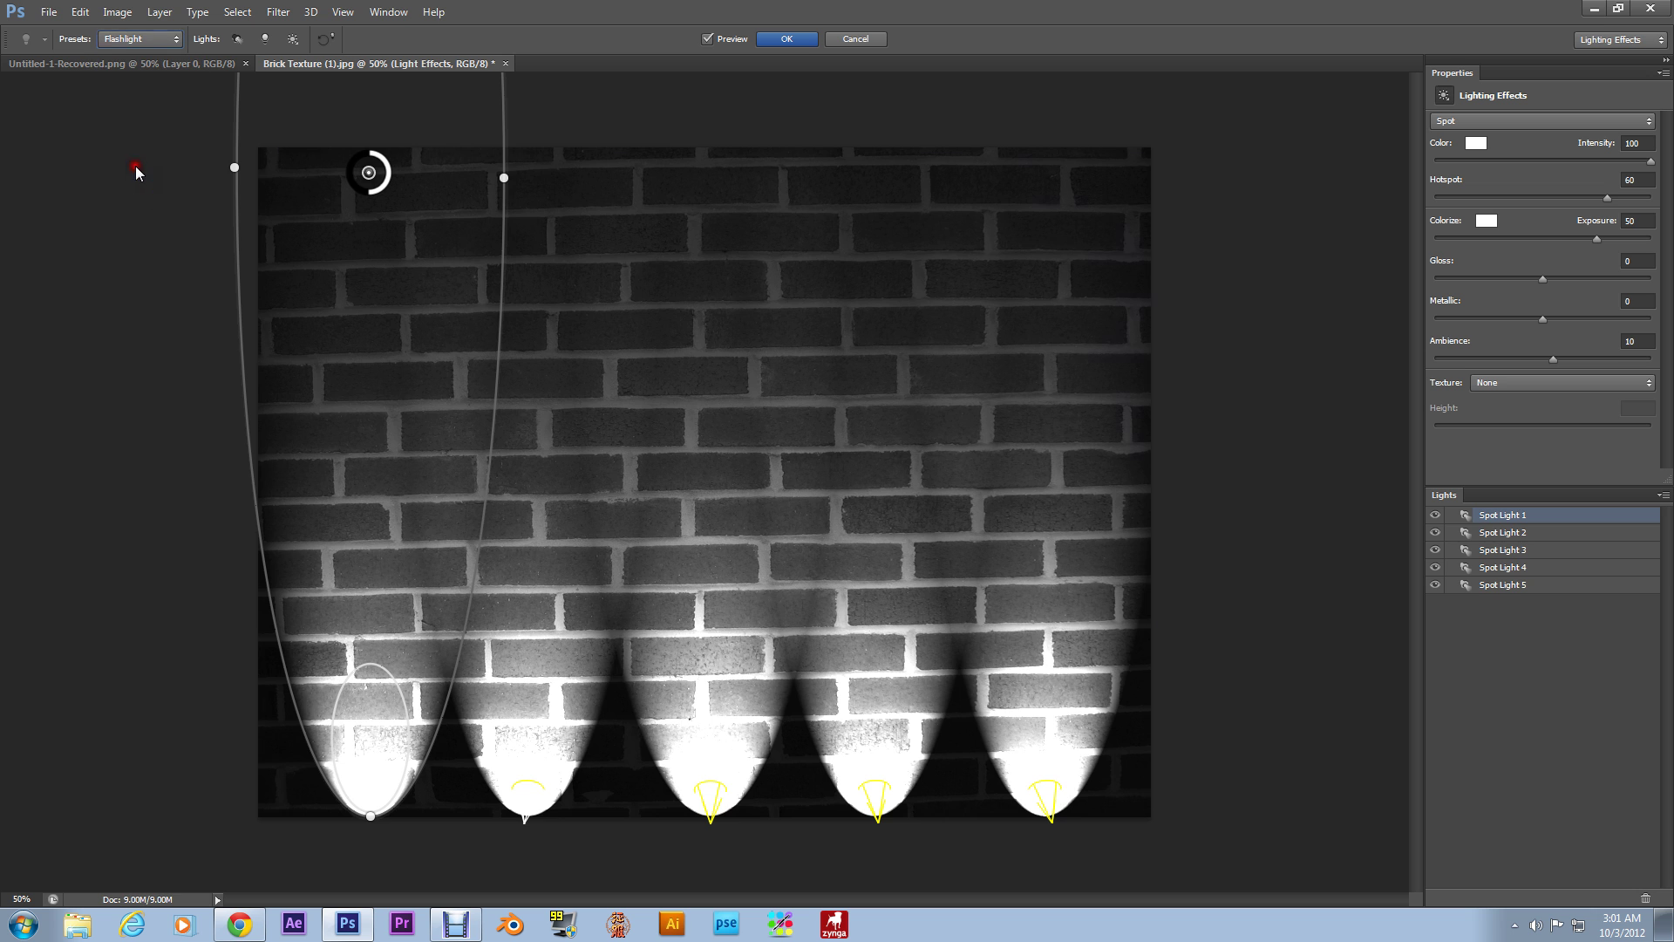
Apply the Parallel Directional preset with its infinite light aimed from above the centre
{"action": "left_click", "coordinate": [136, 39]}
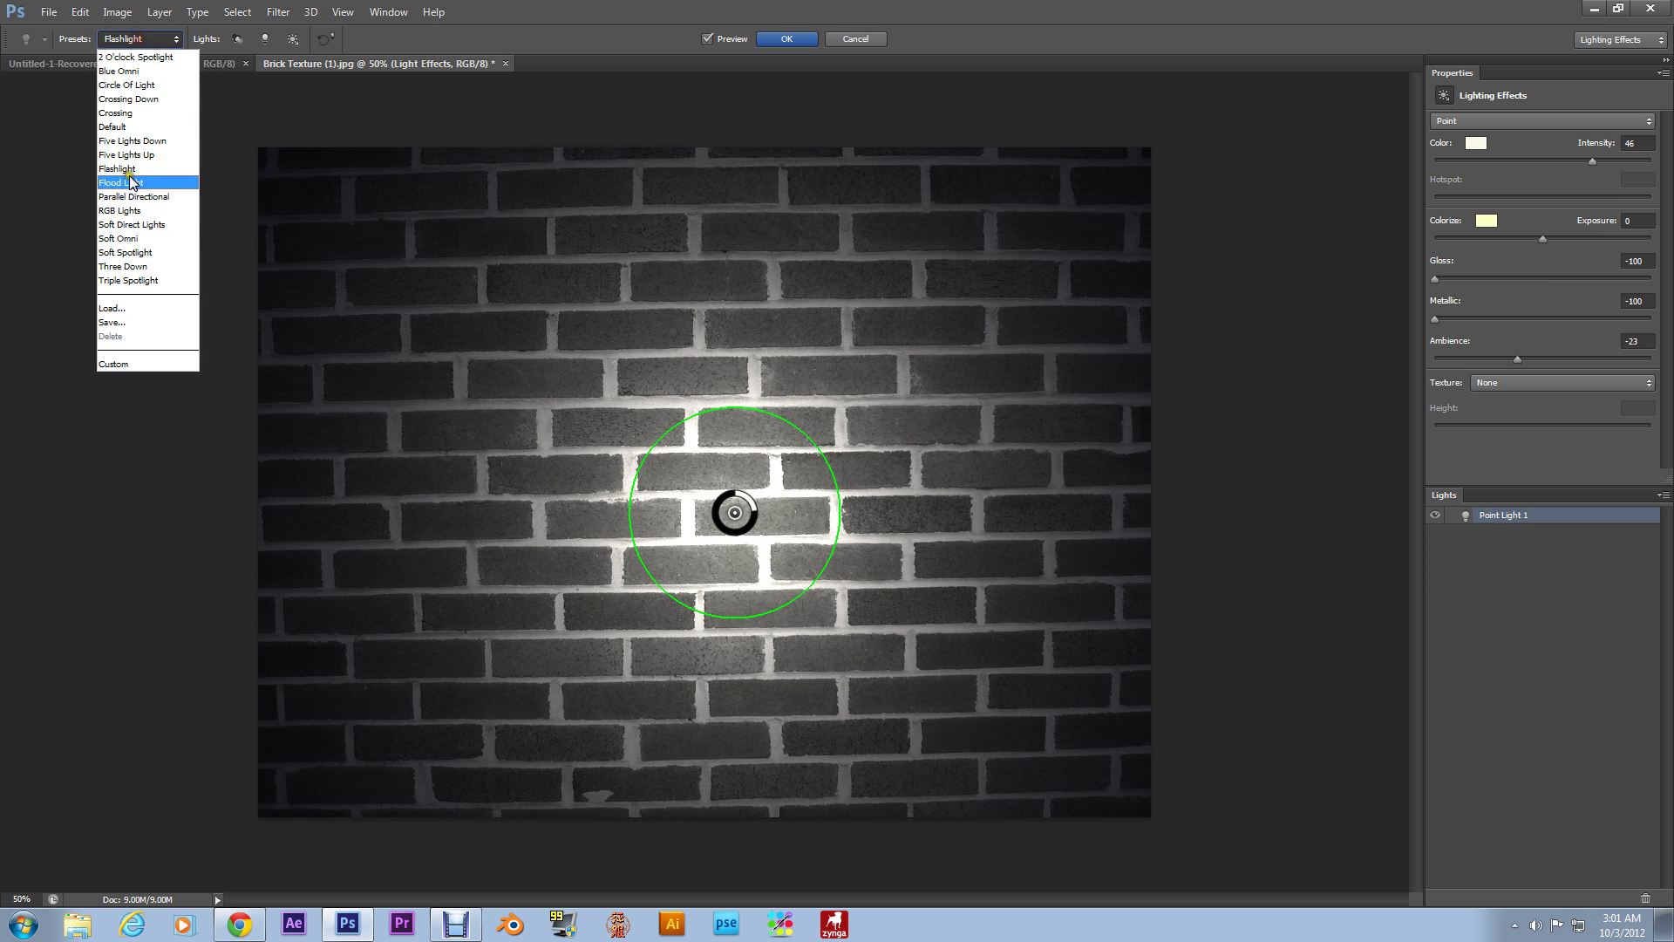
{"action": "left_click", "coordinate": [132, 197]}
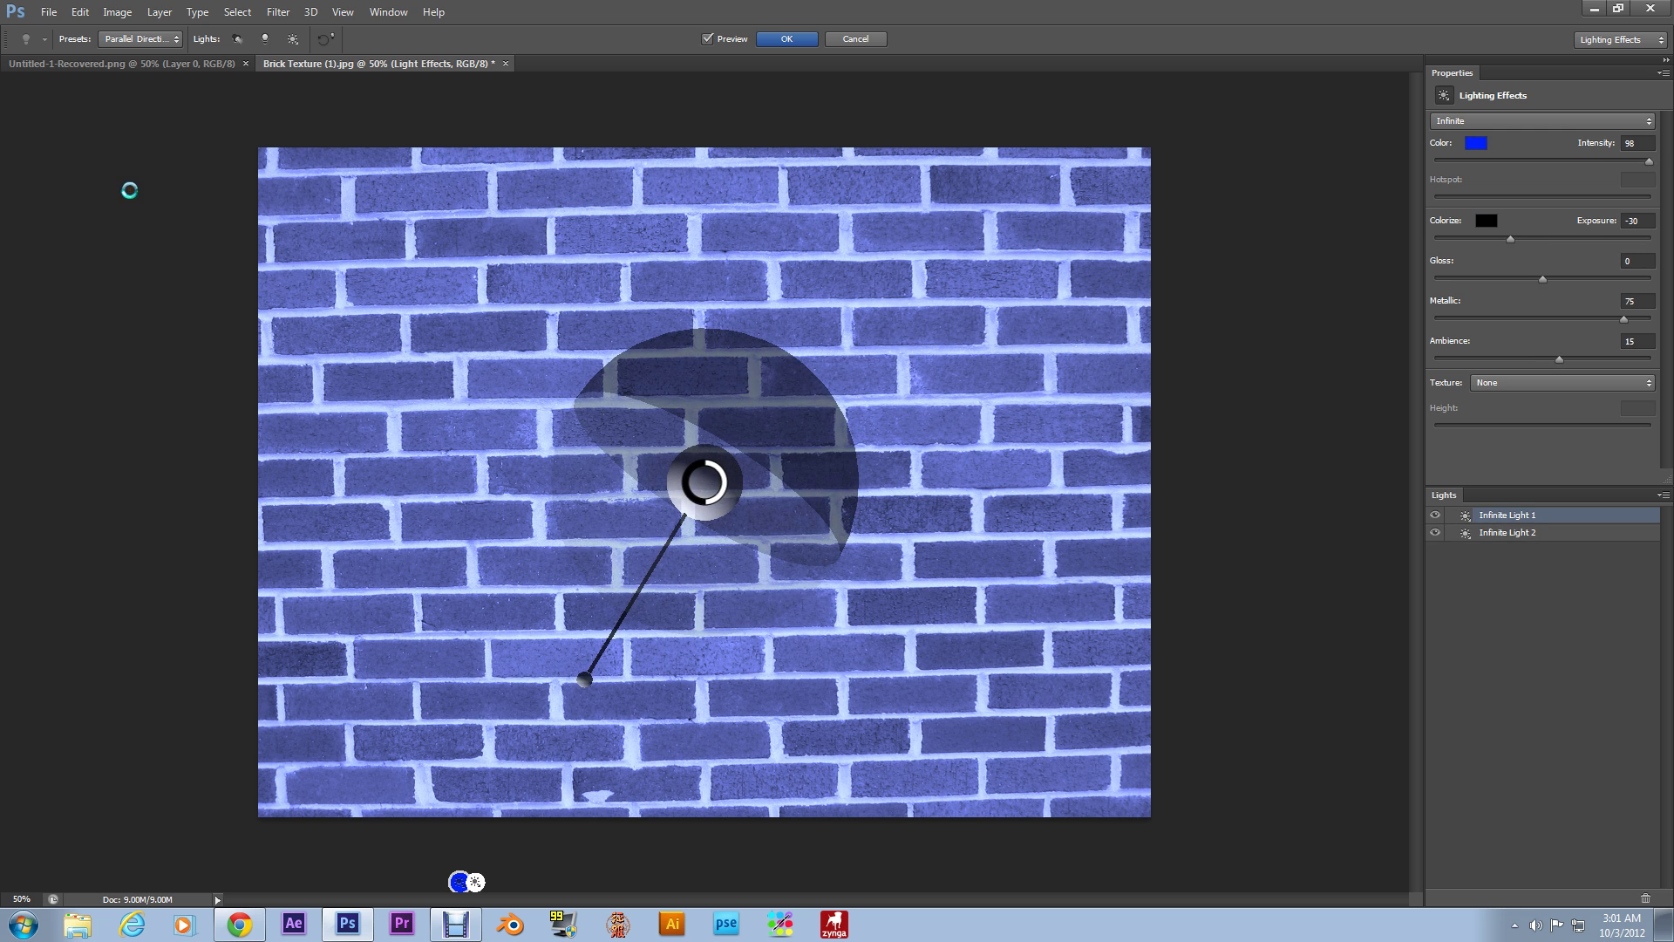
{"action": "left_click_drag", "start_coordinate": [594, 679], "coordinate": [779, 135]}
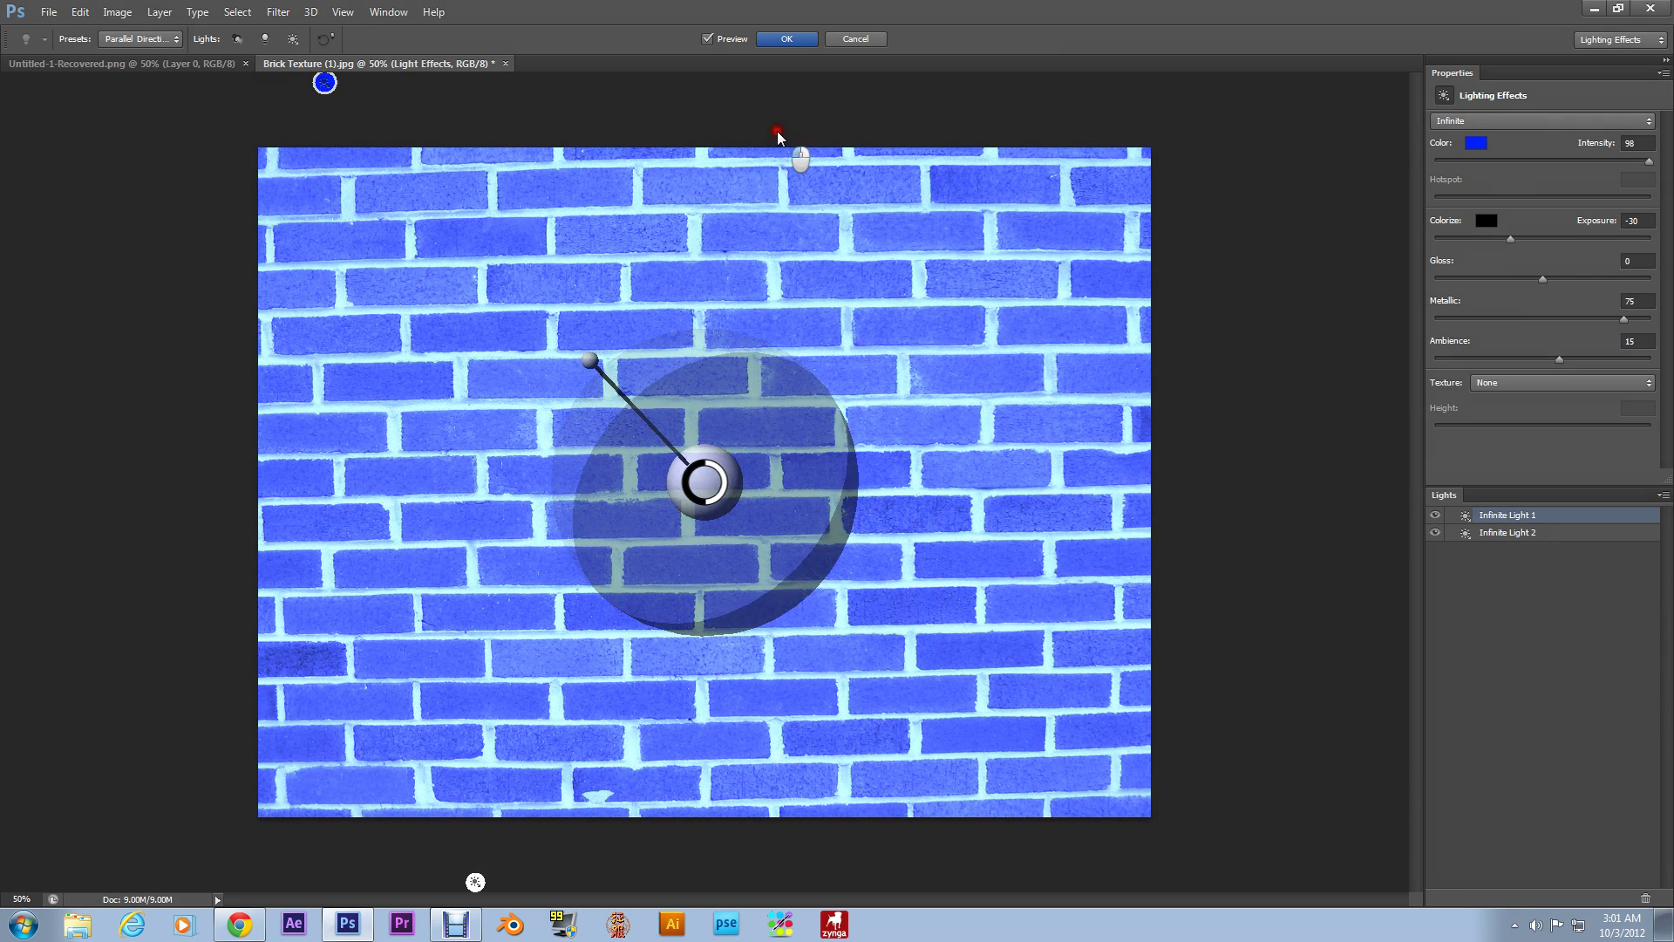
{"action": "left_click", "coordinate": [785, 41]}
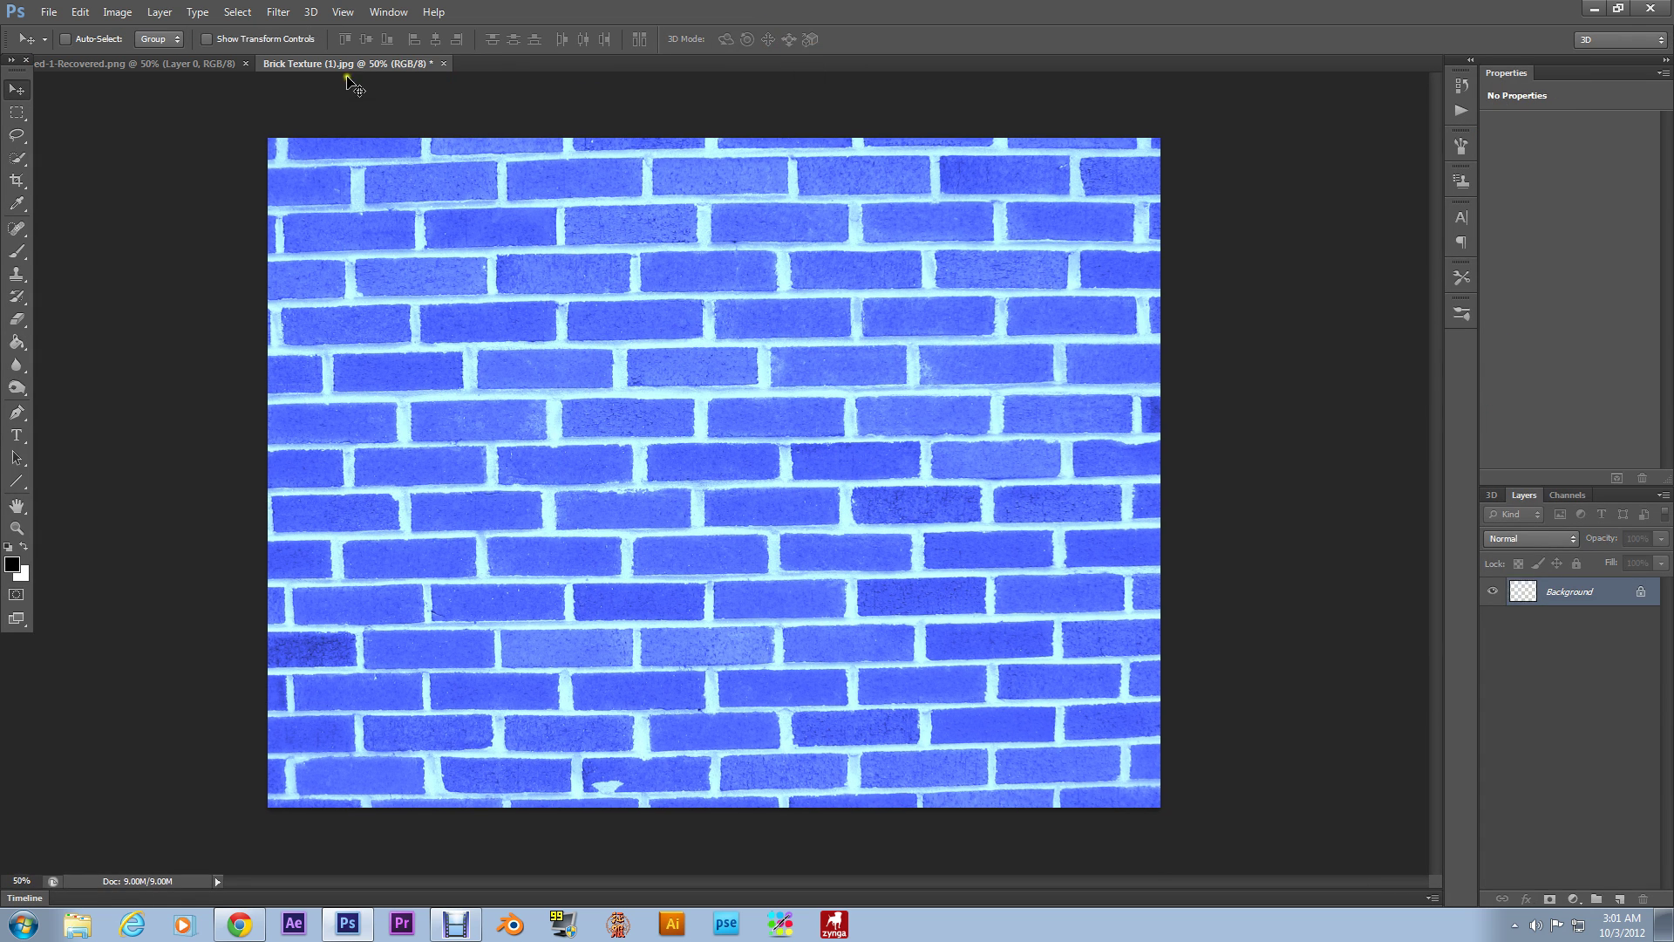
Back on the Brick Texture document, reopen Lighting Effects and aim Infinite Light 1 from below the centre
{"action": "left_click", "coordinate": [221, 64]}
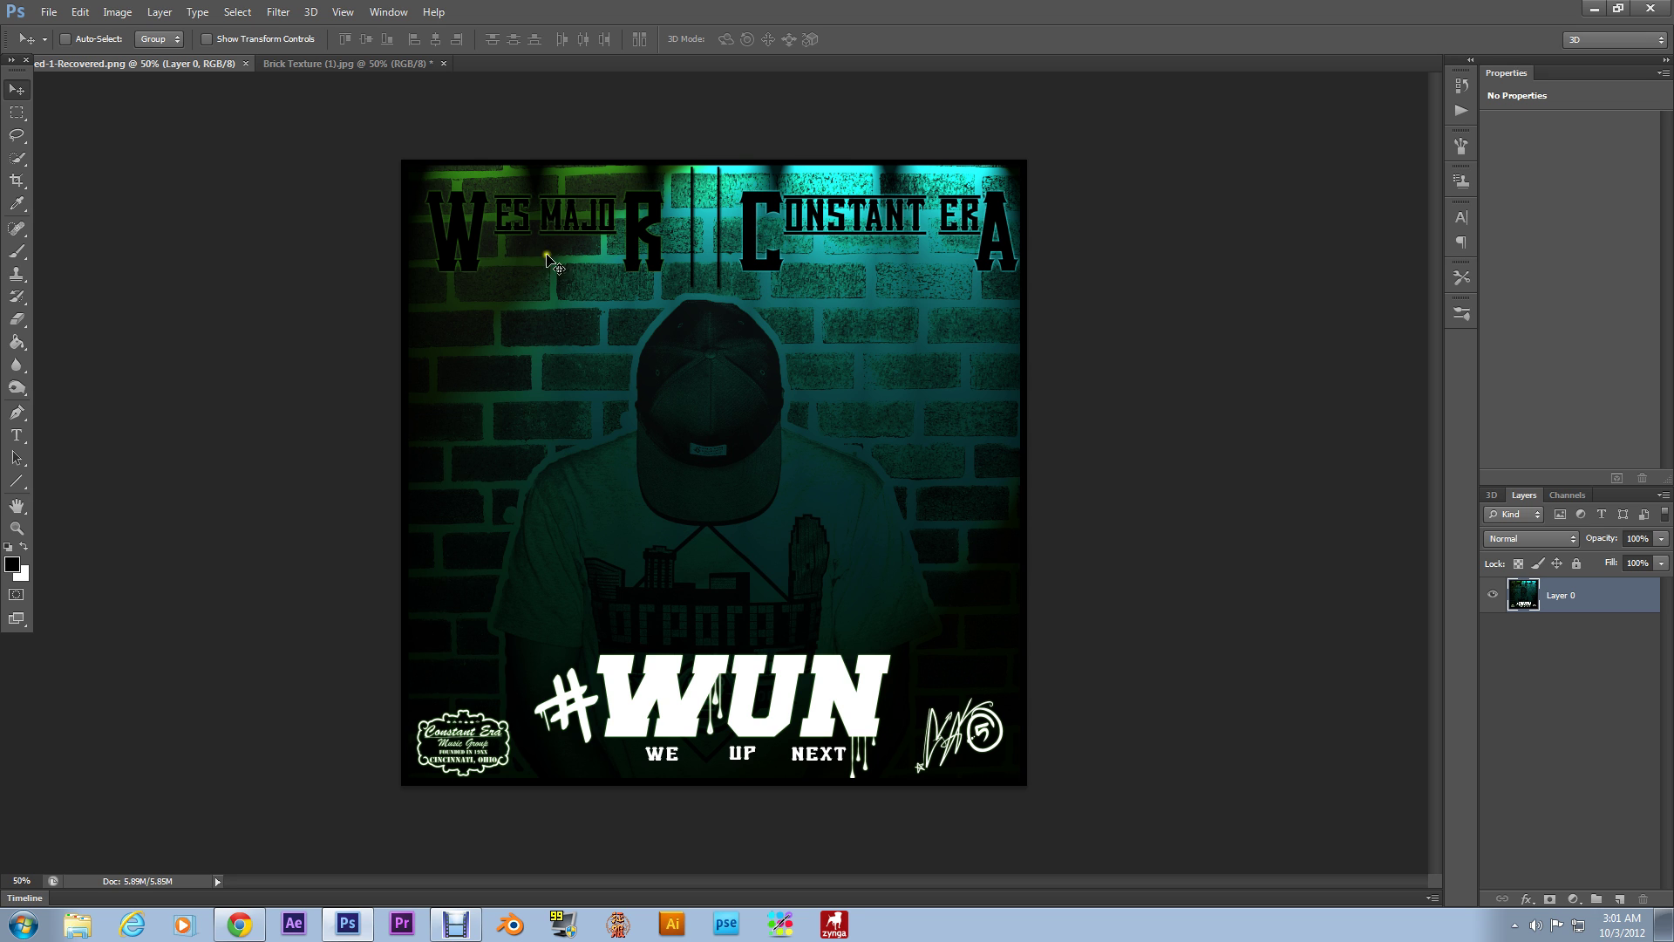
{"action": "left_click", "coordinate": [395, 65]}
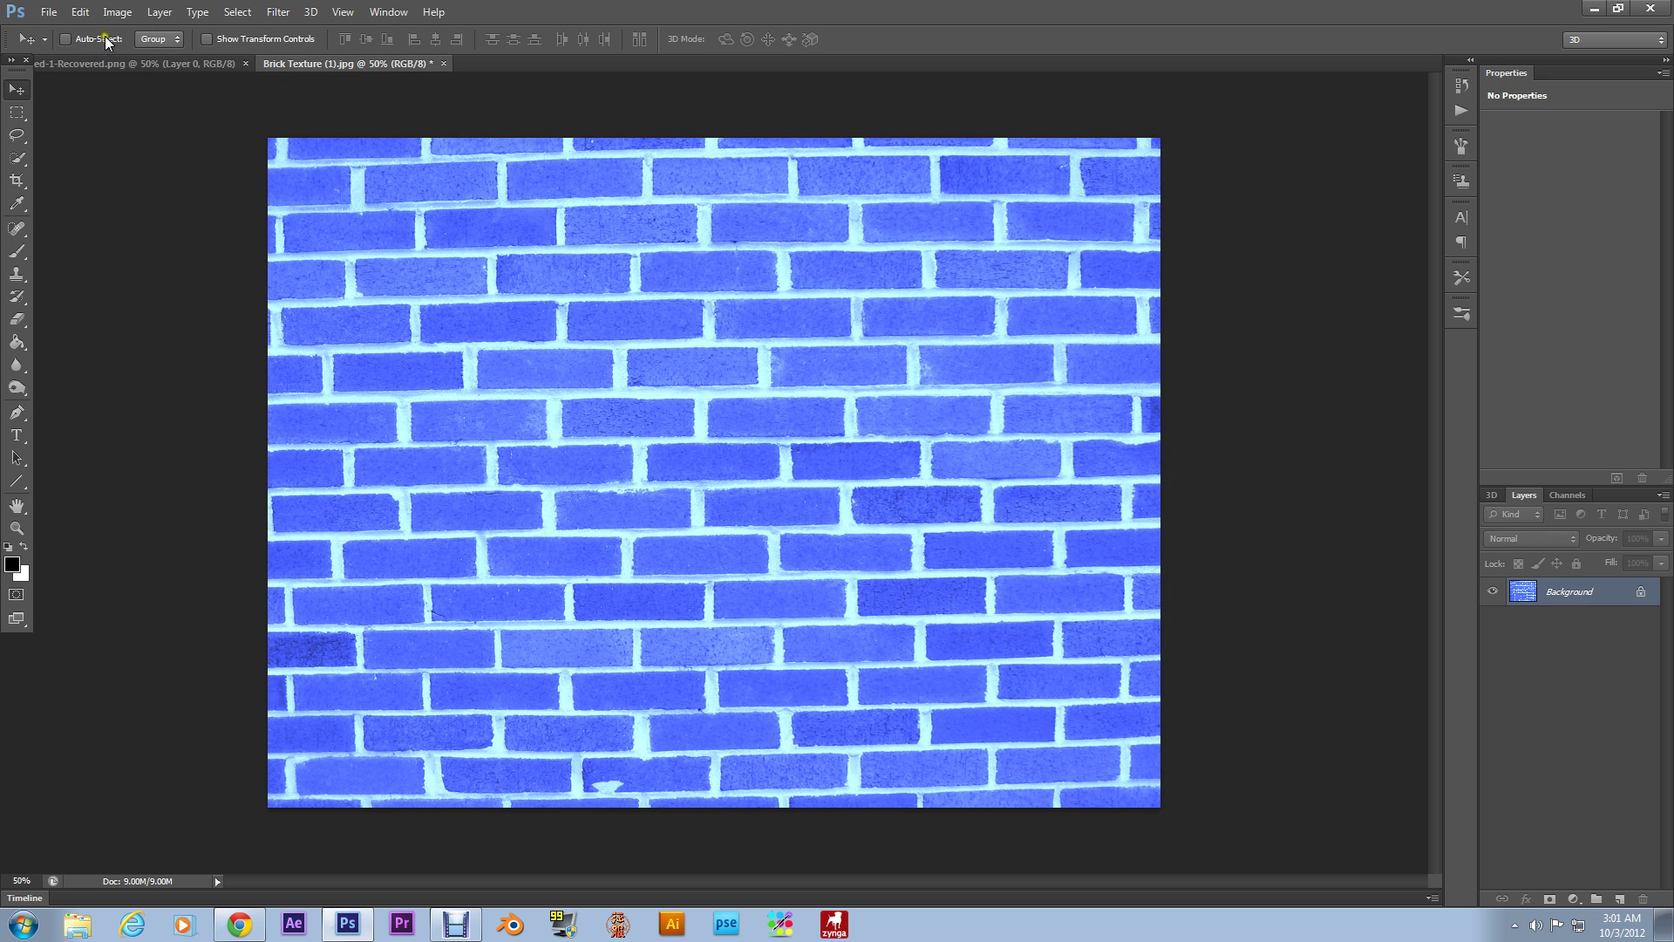
{"action": "left_click", "coordinate": [275, 14]}
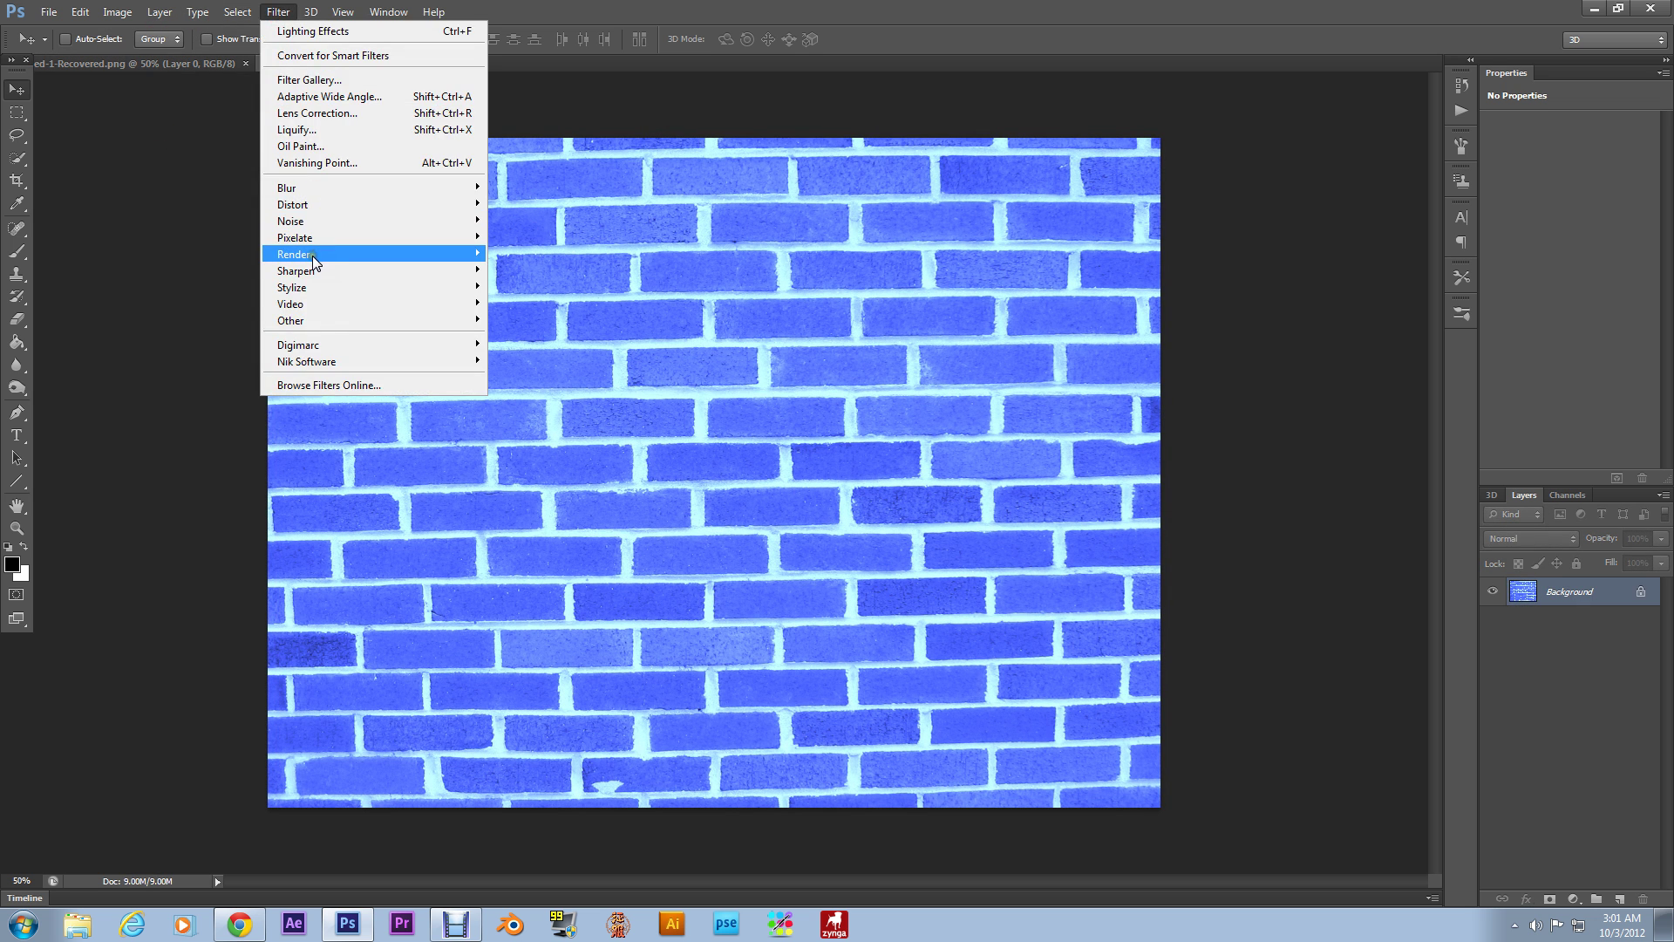
{"action": "mouse_move", "coordinate": [316, 255]}
{"action": "left_click", "coordinate": [214, 327]}
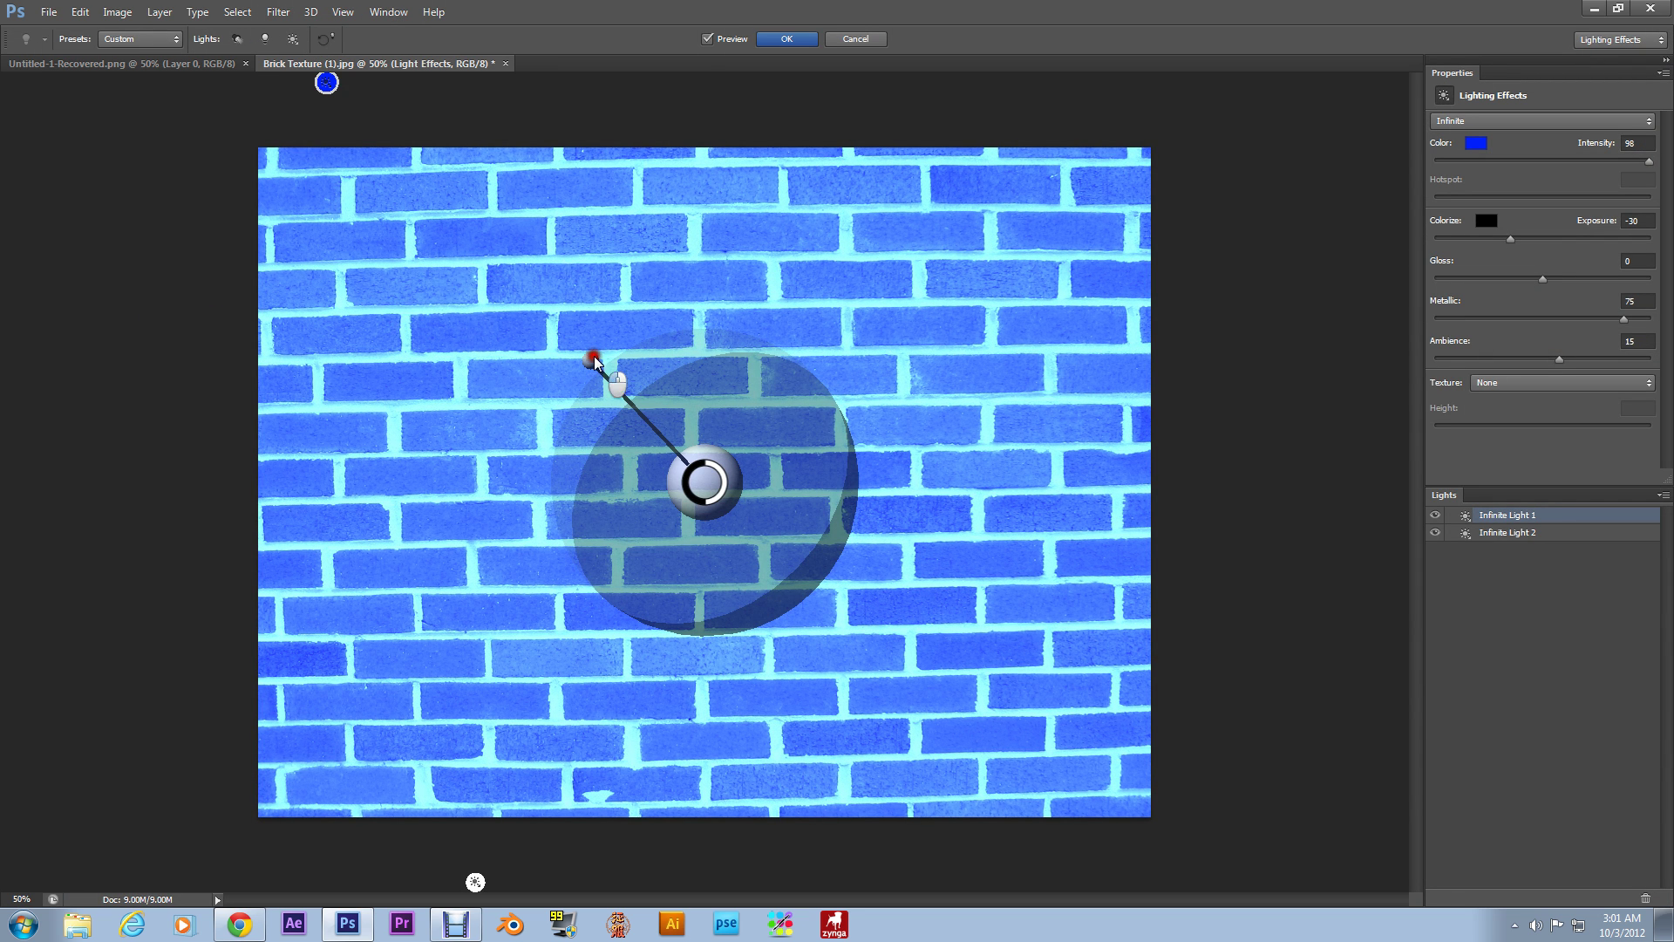
{"action": "left_click_drag", "start_coordinate": [594, 362], "coordinate": [731, 599]}
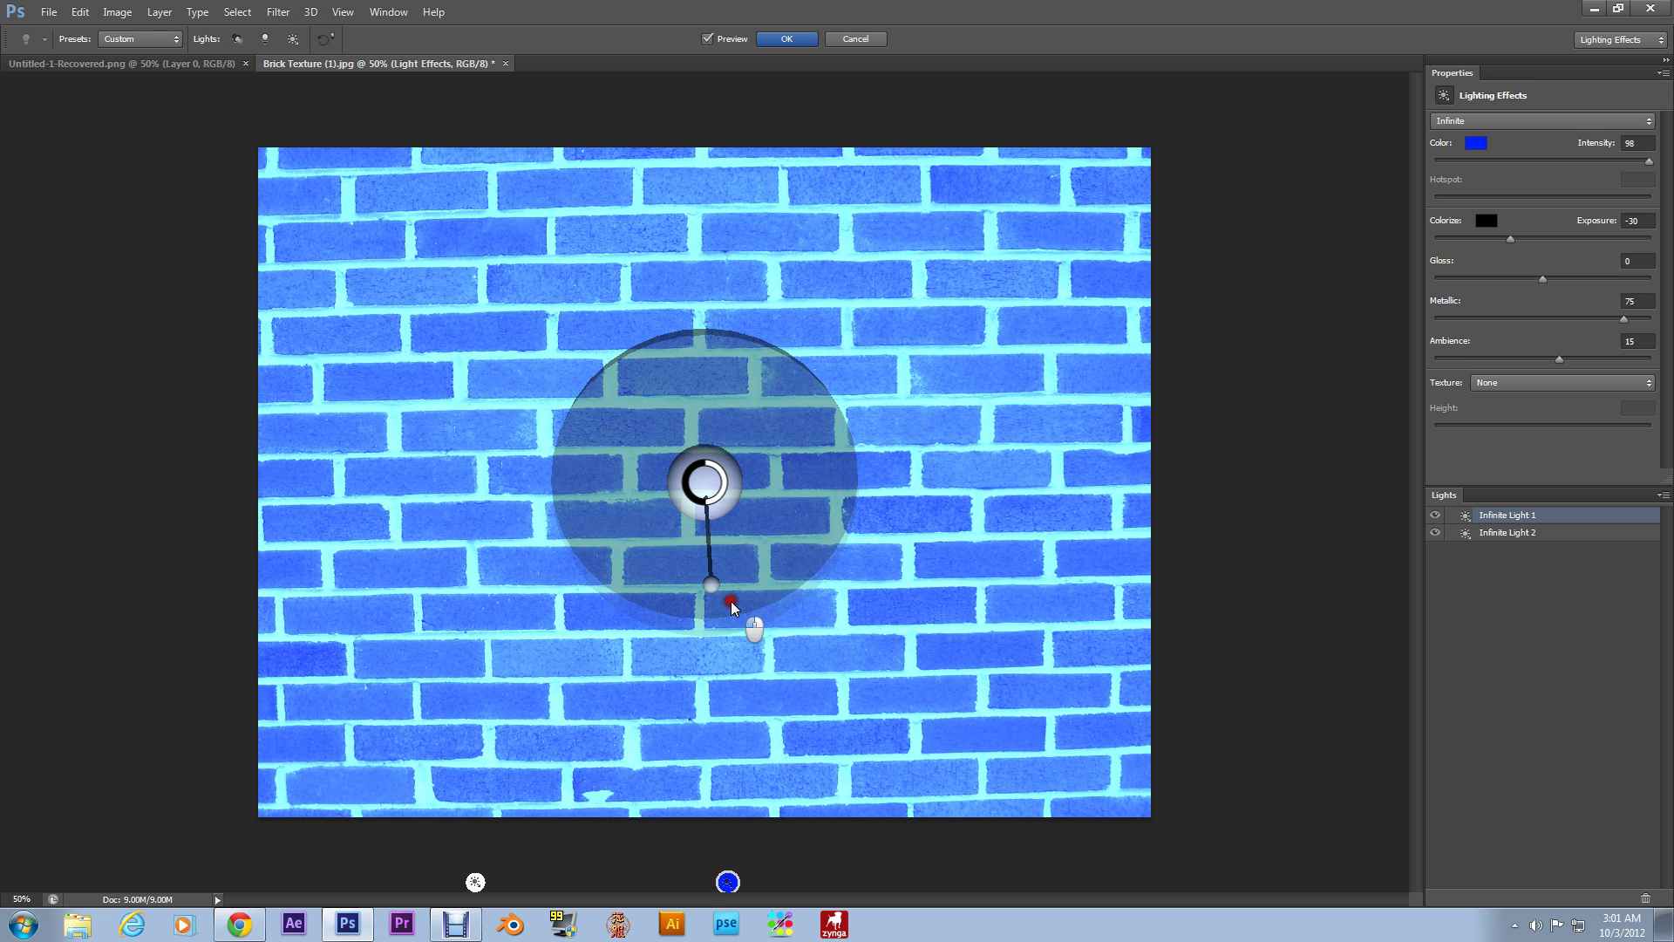